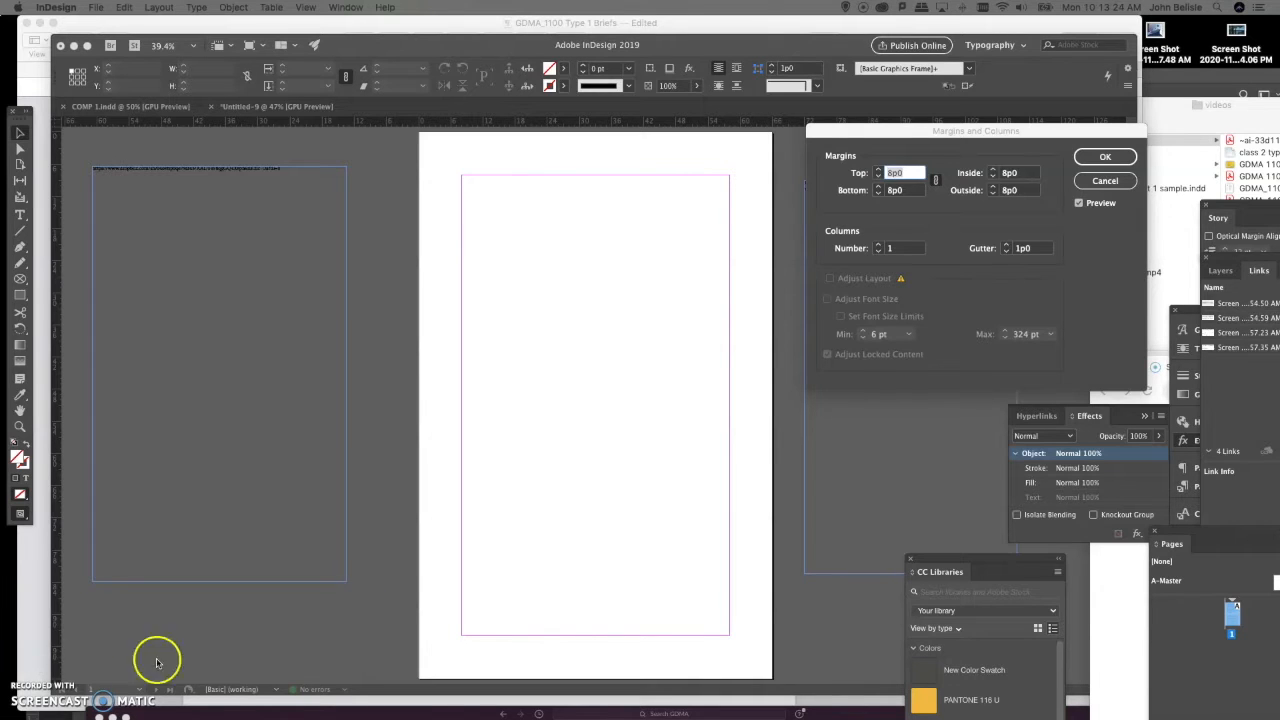
left_click(877, 247)
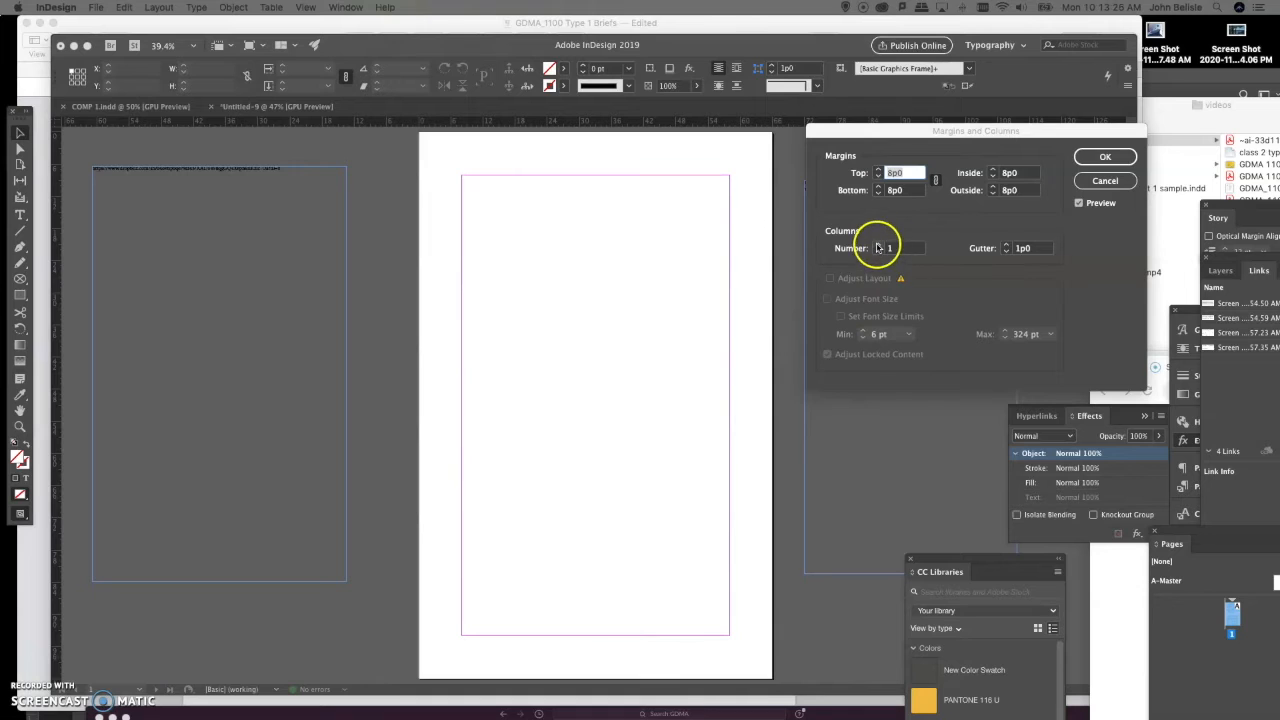
left_click(877, 247)
left_click(877, 251)
left_click(877, 251)
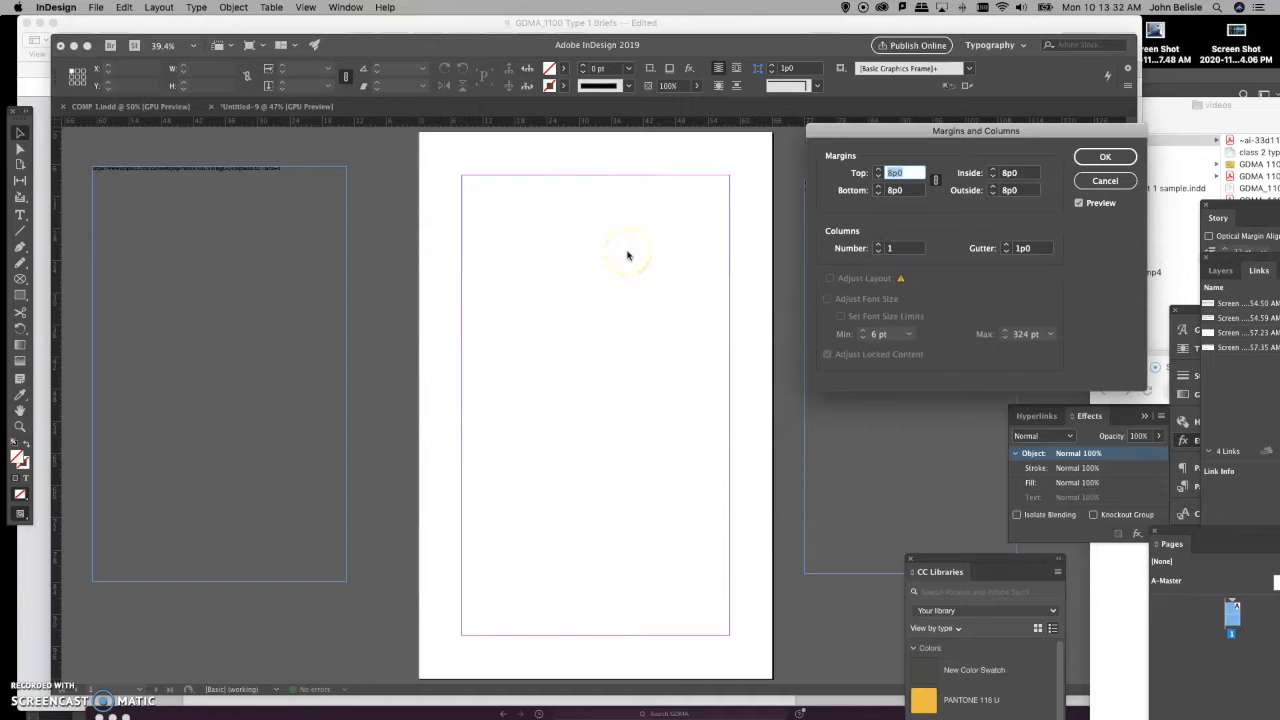
left_click(1093, 183)
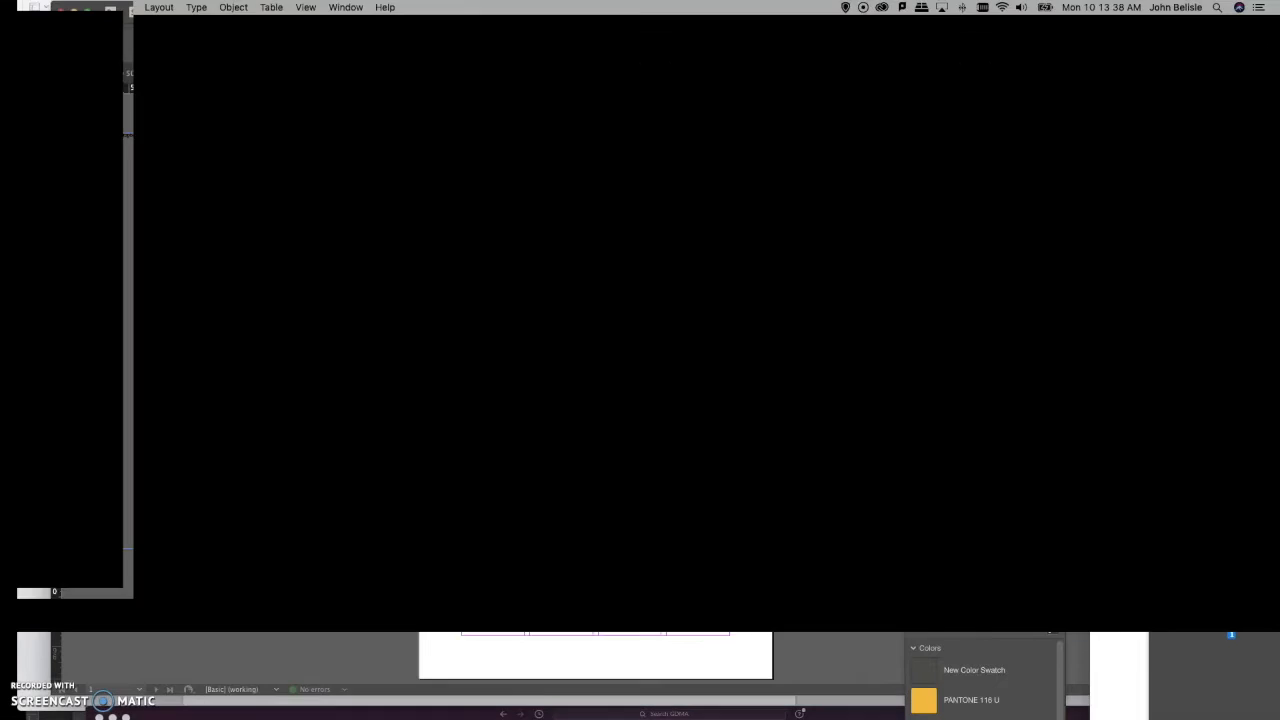
Preview the page's margins and columns layout with the number of columns raised from two up to 7.
left_click(233, 7)
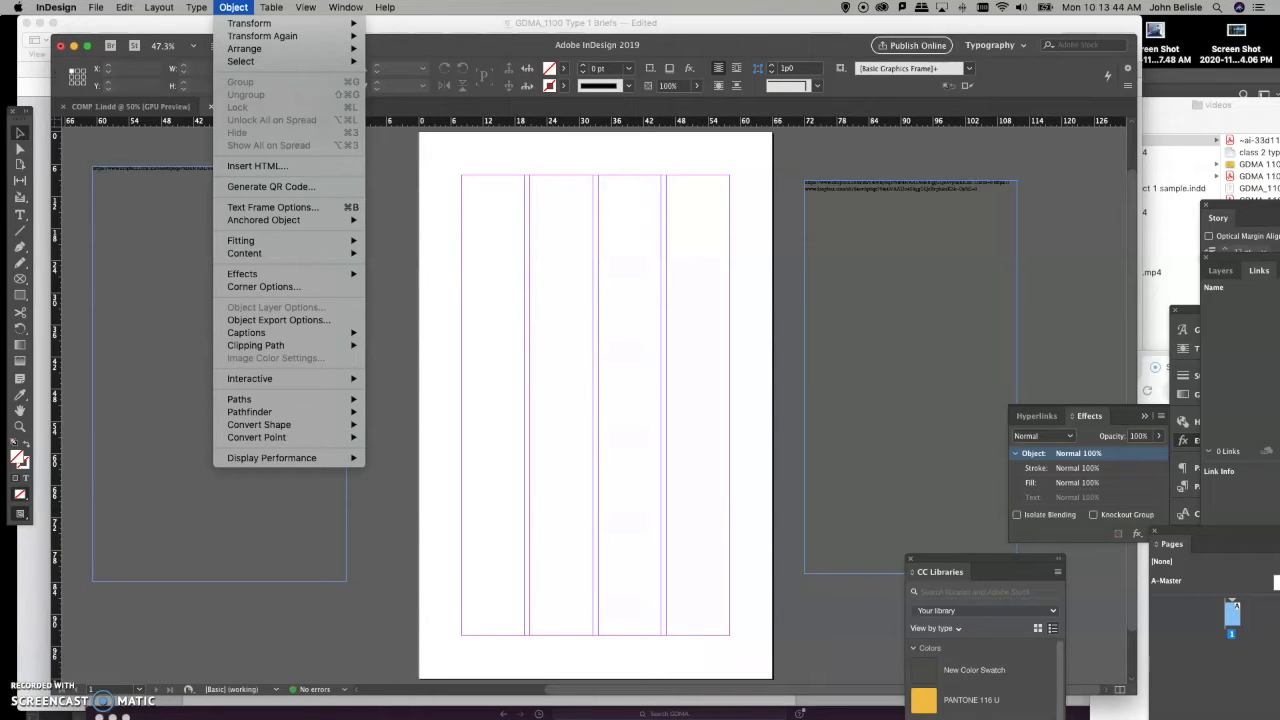
mouse_move(231, 30)
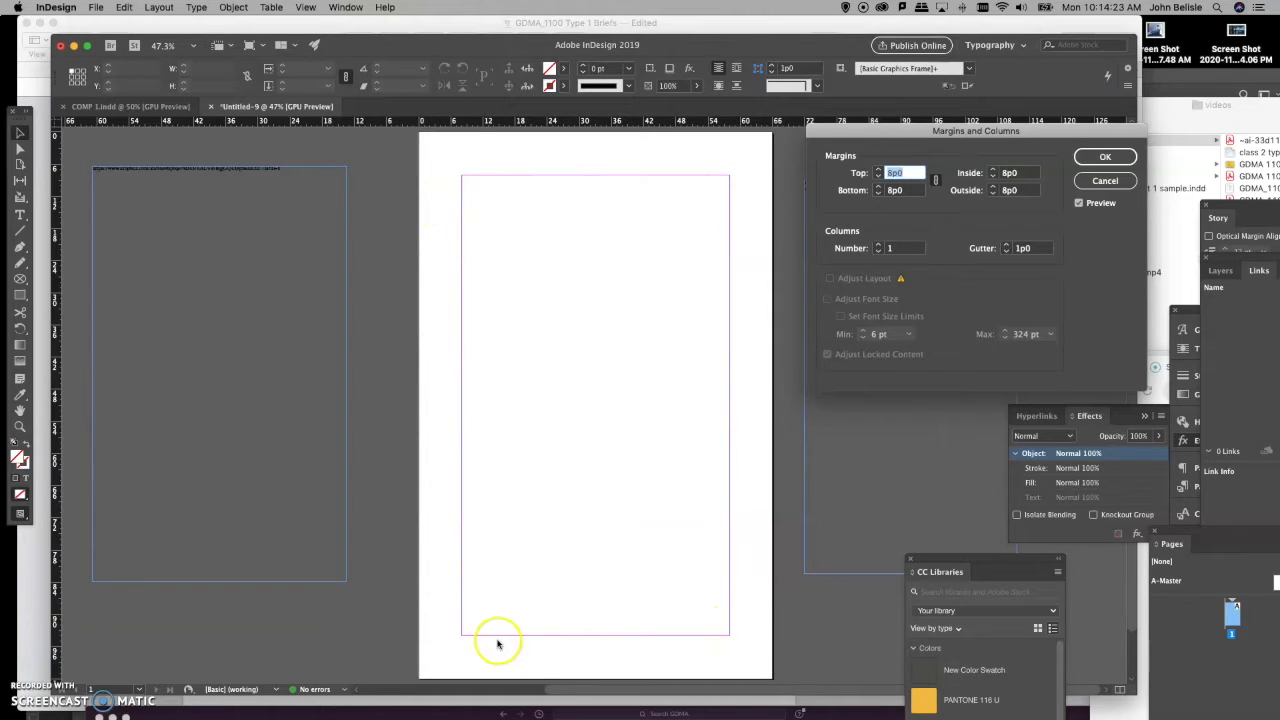
left_click(878, 248)
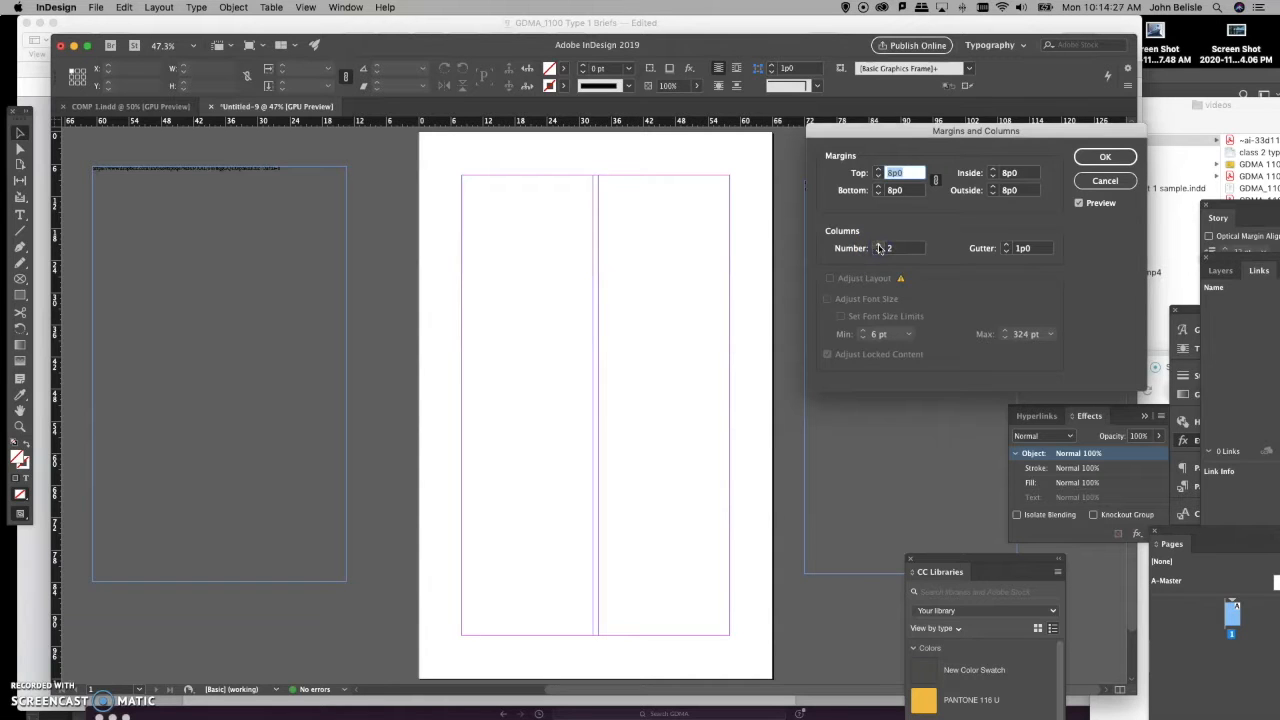
left_click(878, 248)
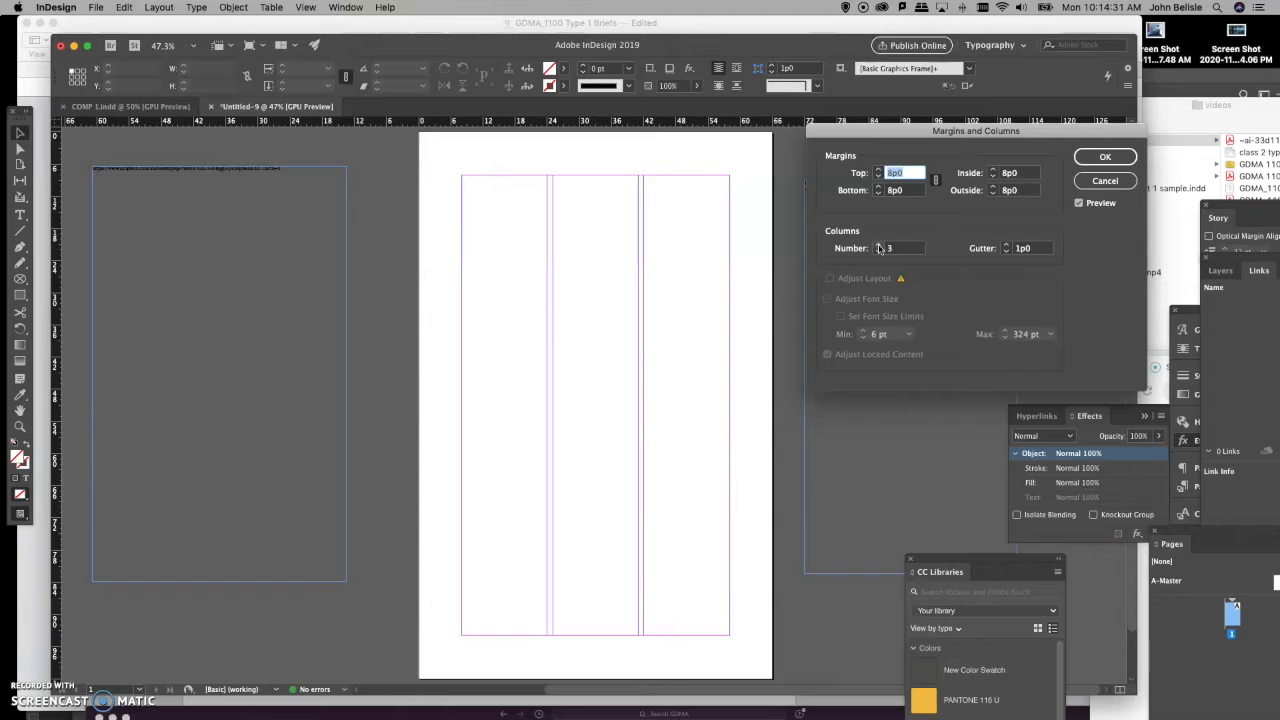
left_click(878, 248)
left_click(878, 248)
left_click(878, 248)
left_click(878, 248)
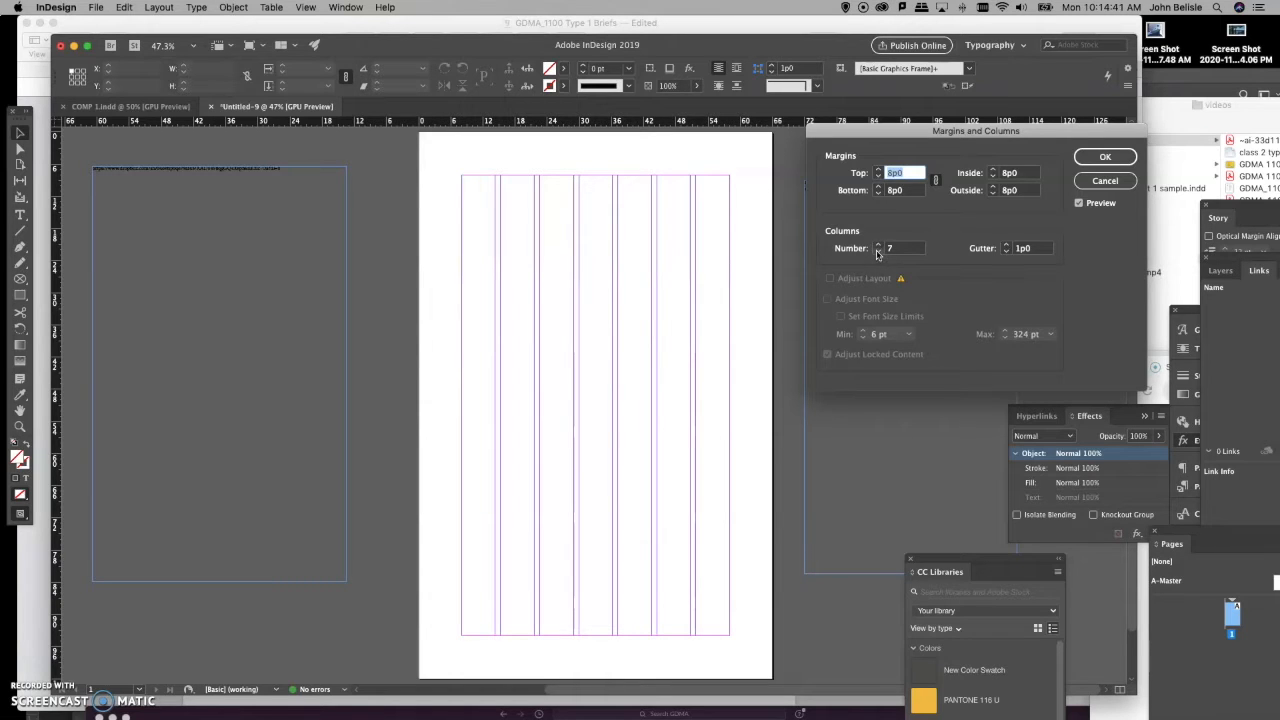
Preview the page with fewer columns, trying 5, 4 and 3, and discard the margins and columns changes.
left_click(878, 252)
left_click(878, 252)
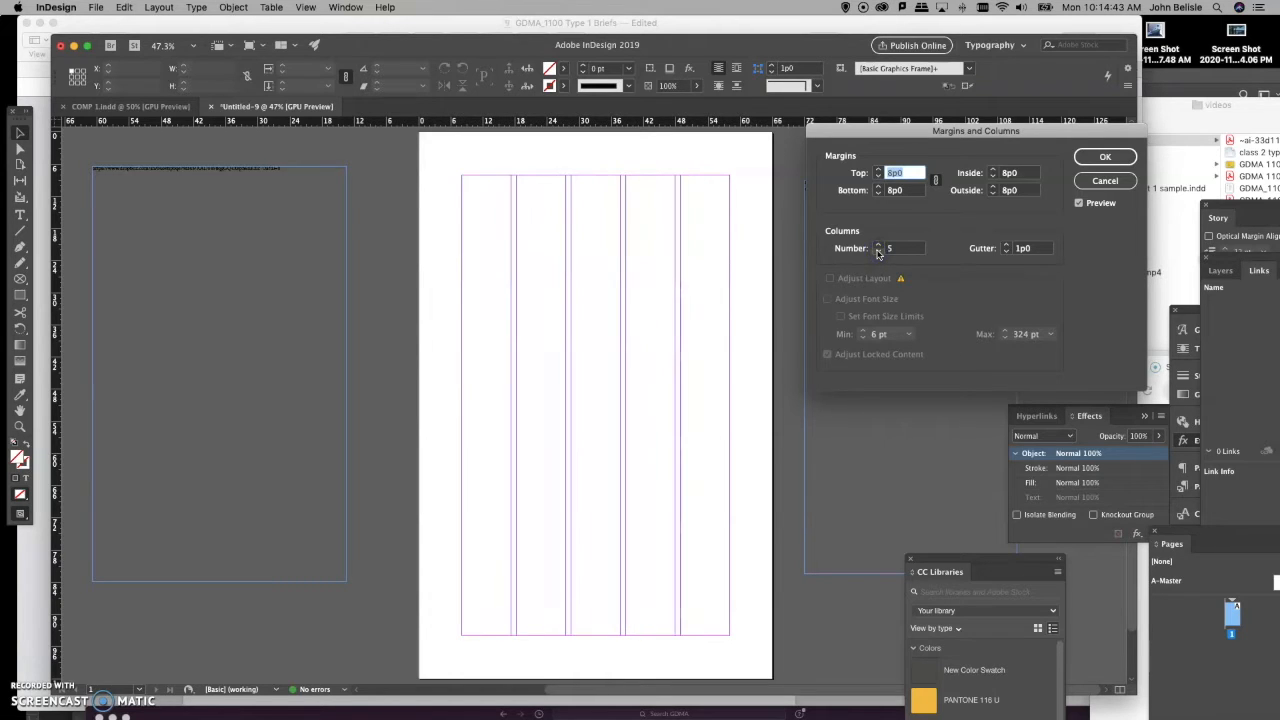
left_click(878, 252)
left_click(878, 252)
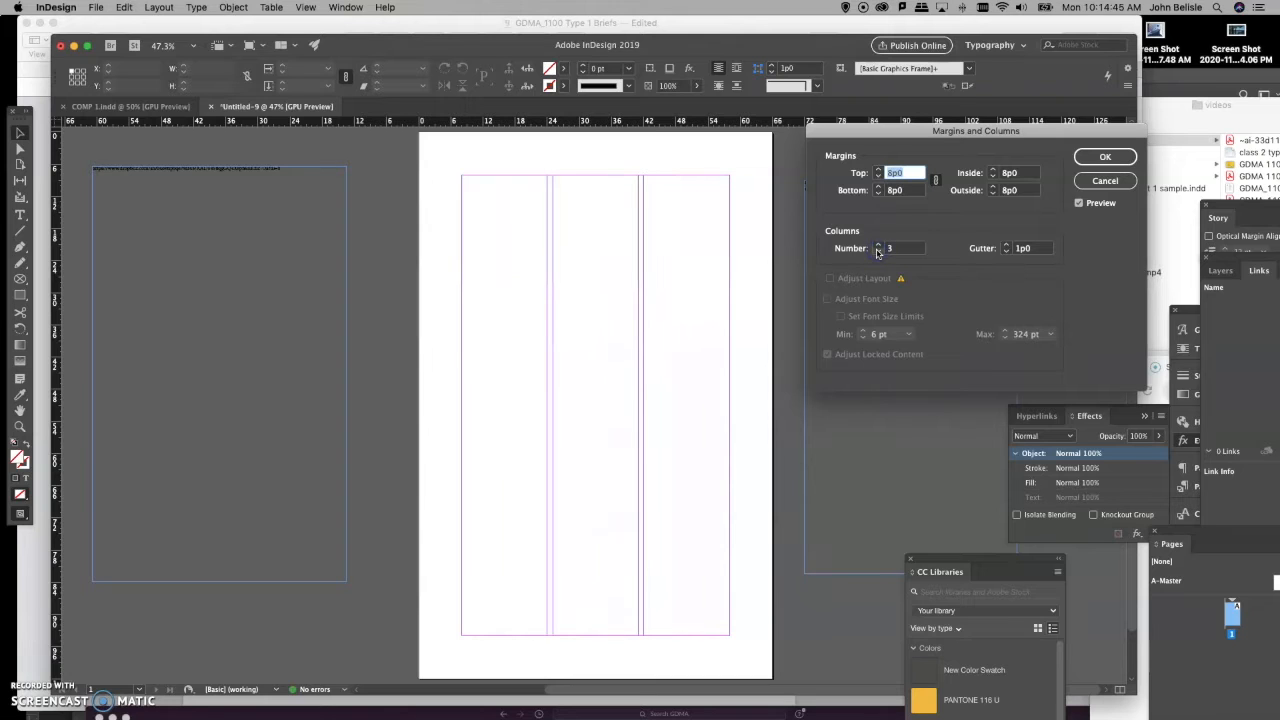
left_click(878, 245)
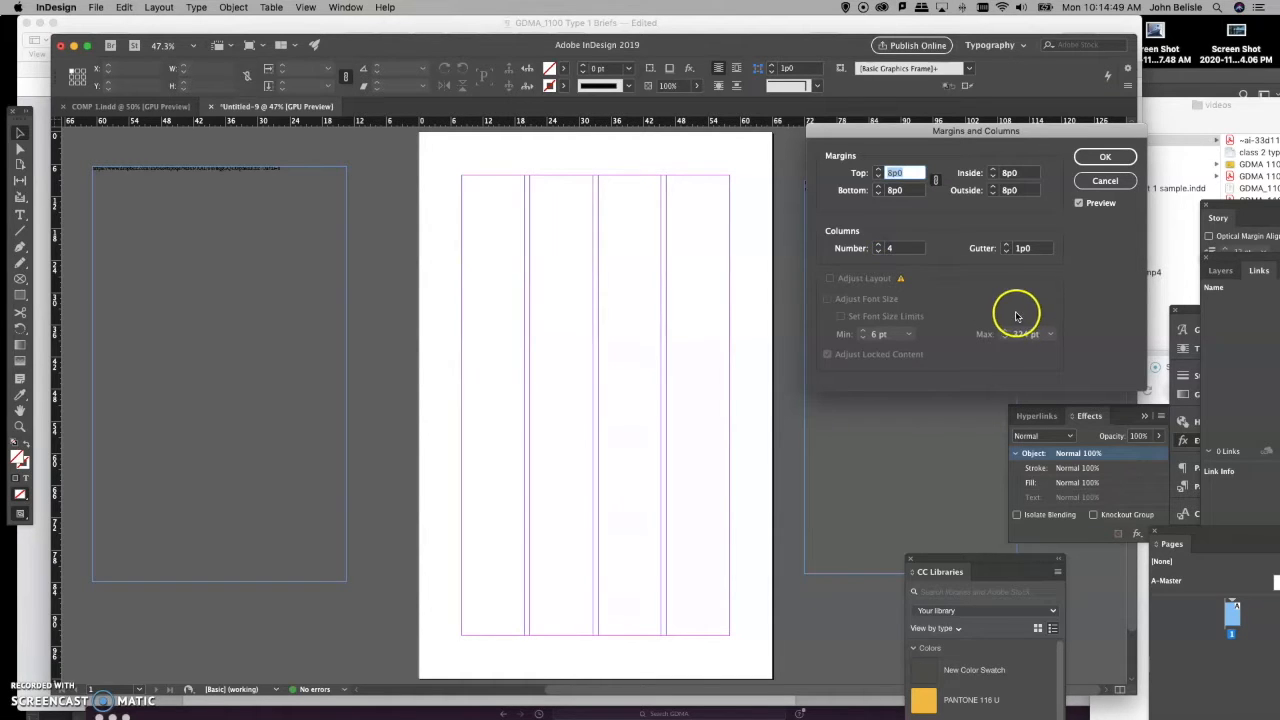
left_click(879, 252)
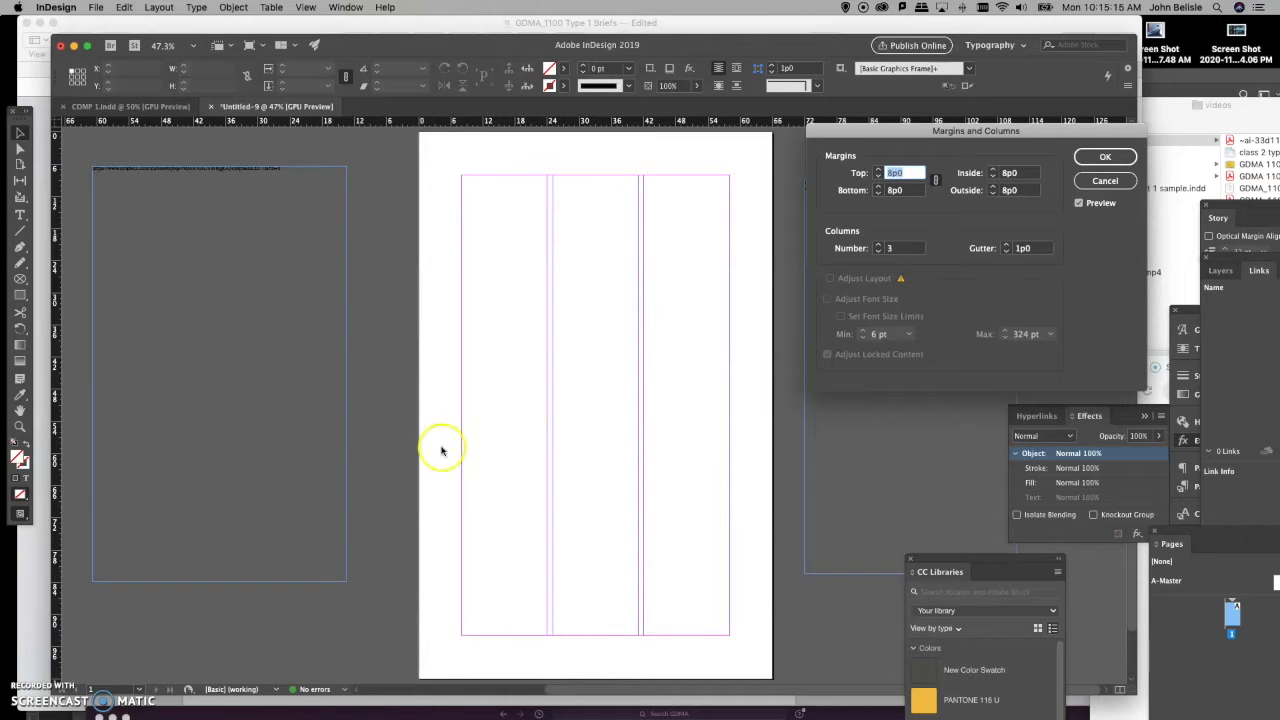
left_click(551, 192)
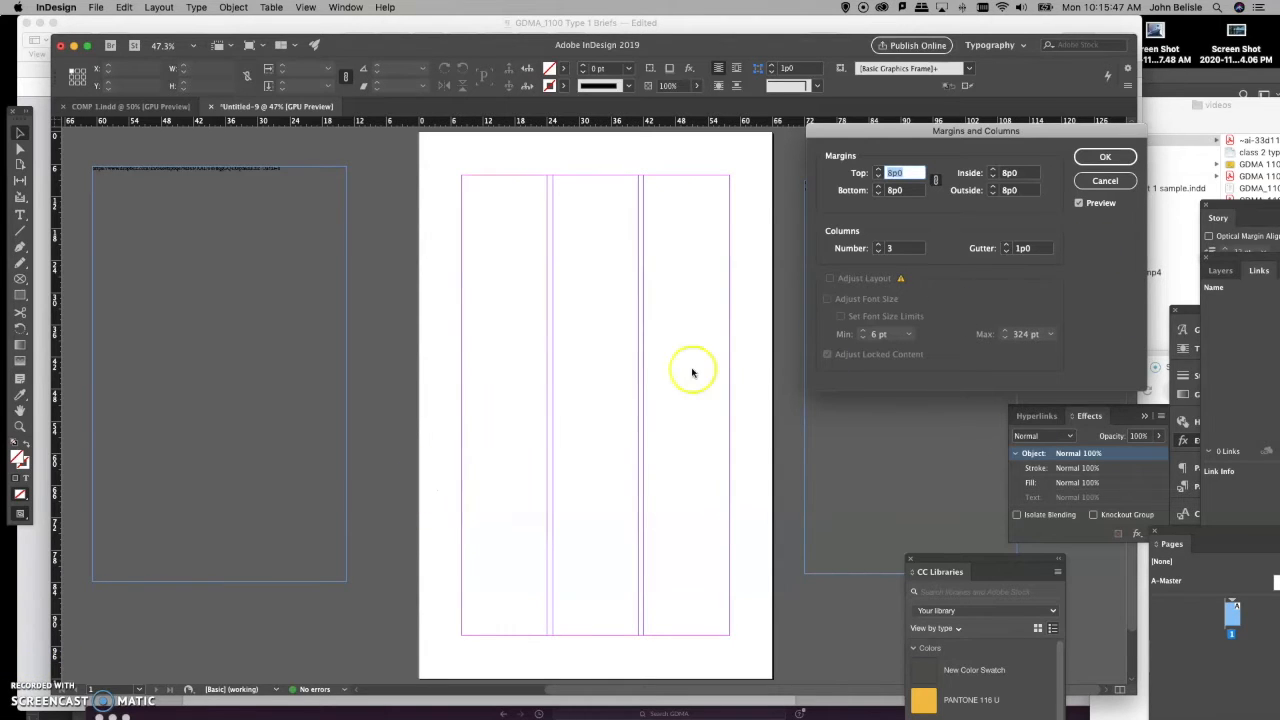
left_click(1093, 186)
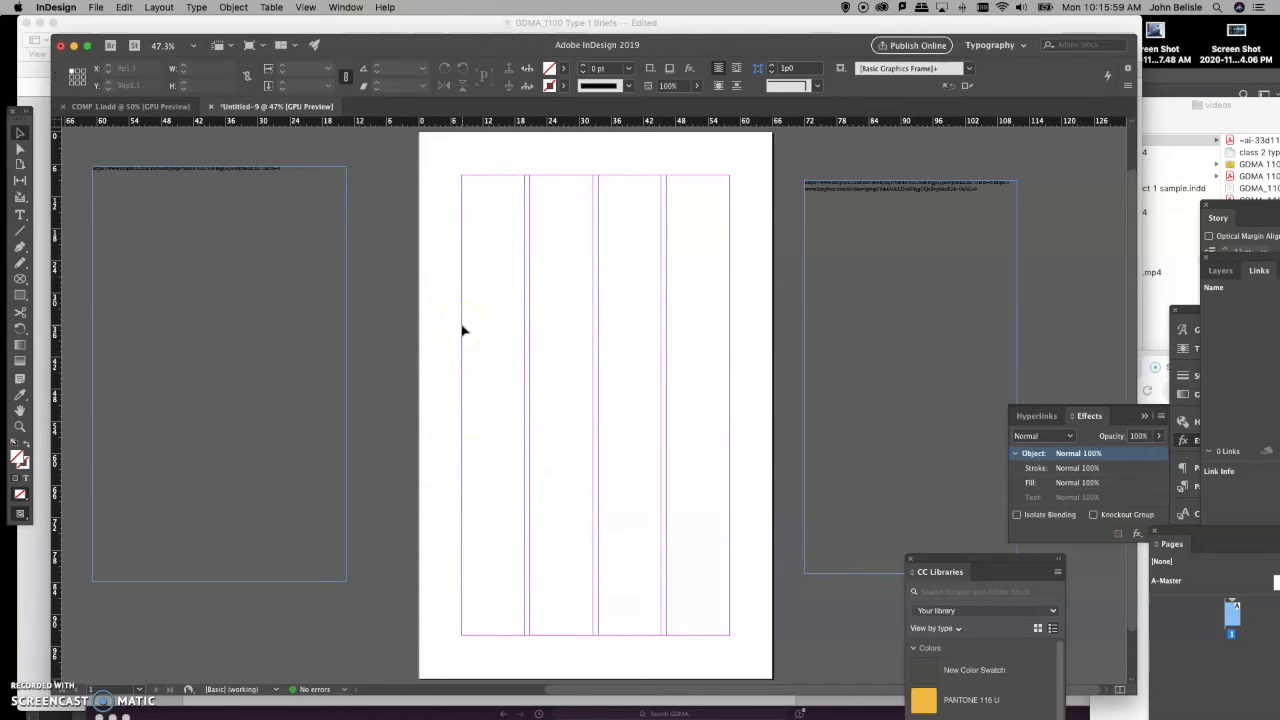
Create ruler guides for 4 rows, comparing the page fit and keeping the guides fitted to the margins.
left_click(159, 7)
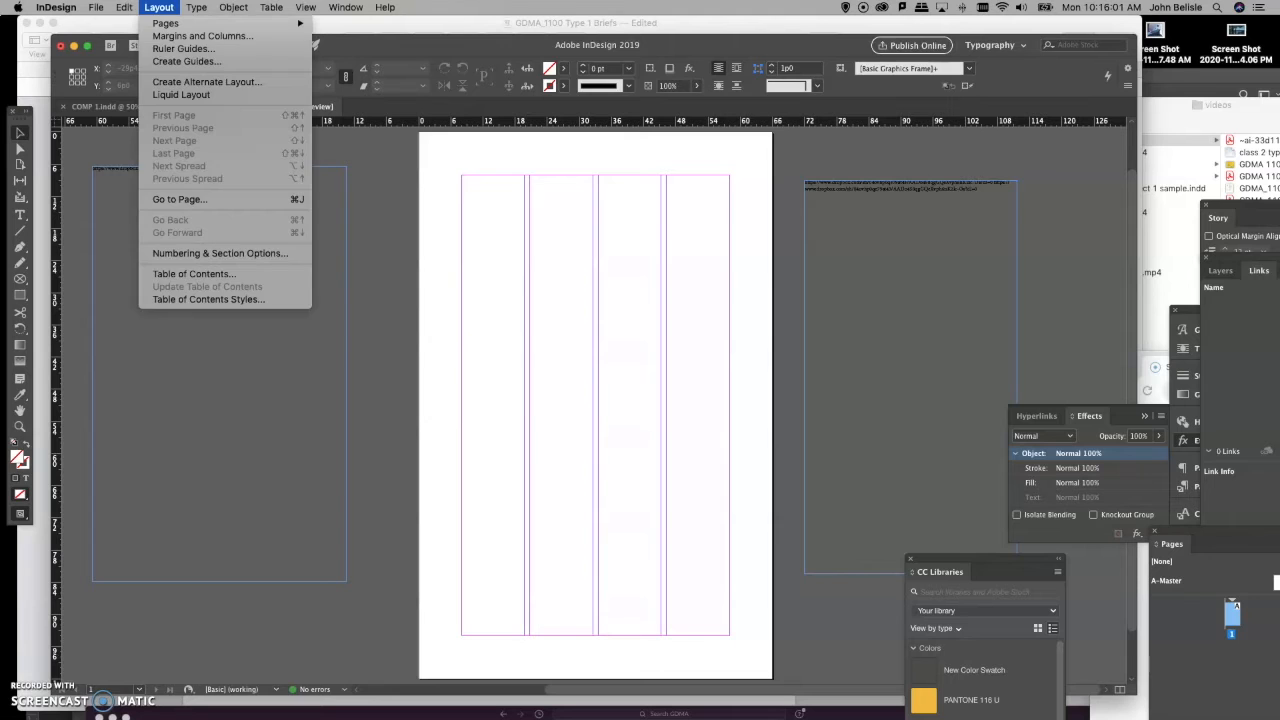
left_click(163, 62)
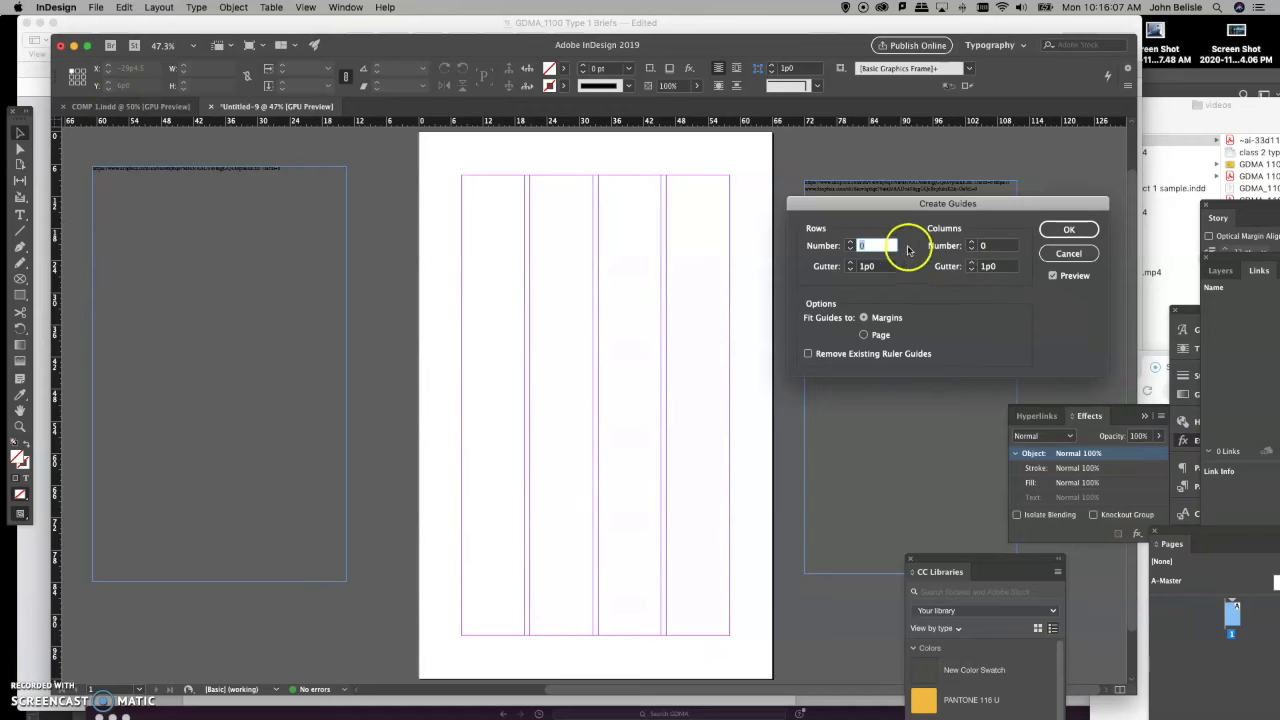
left_click(850, 242)
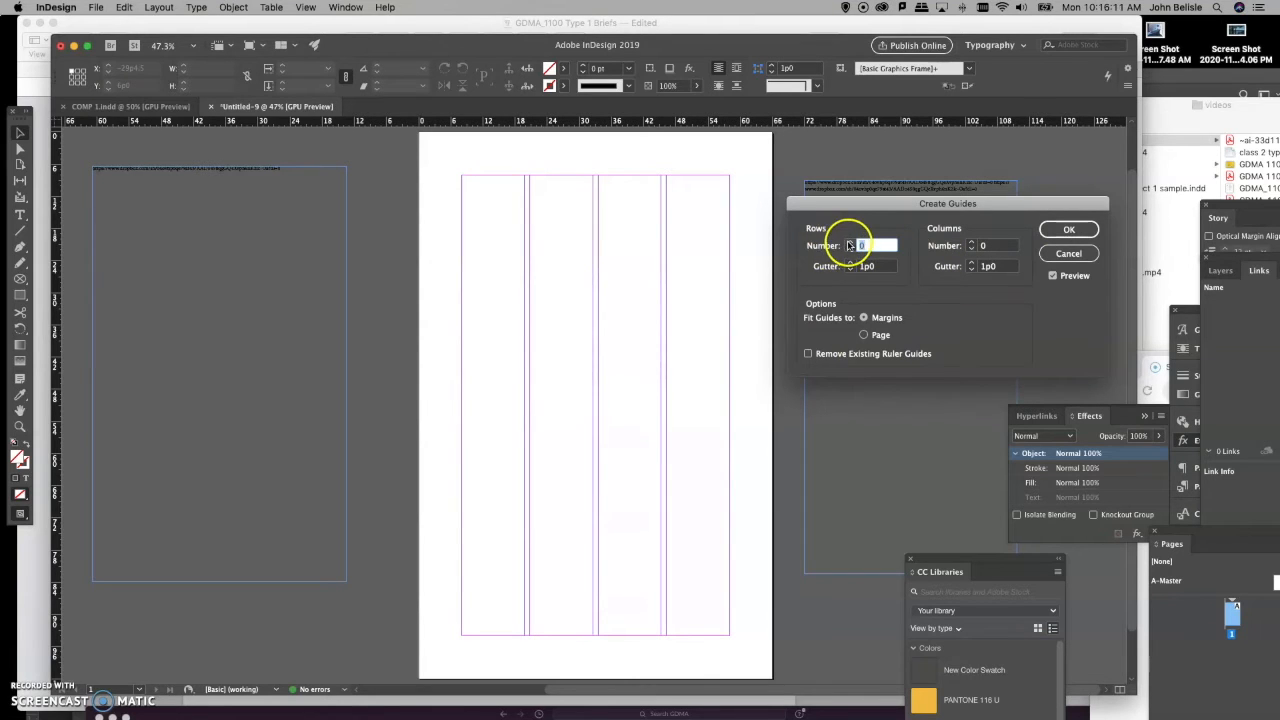
left_click(850, 242)
left_click(850, 242)
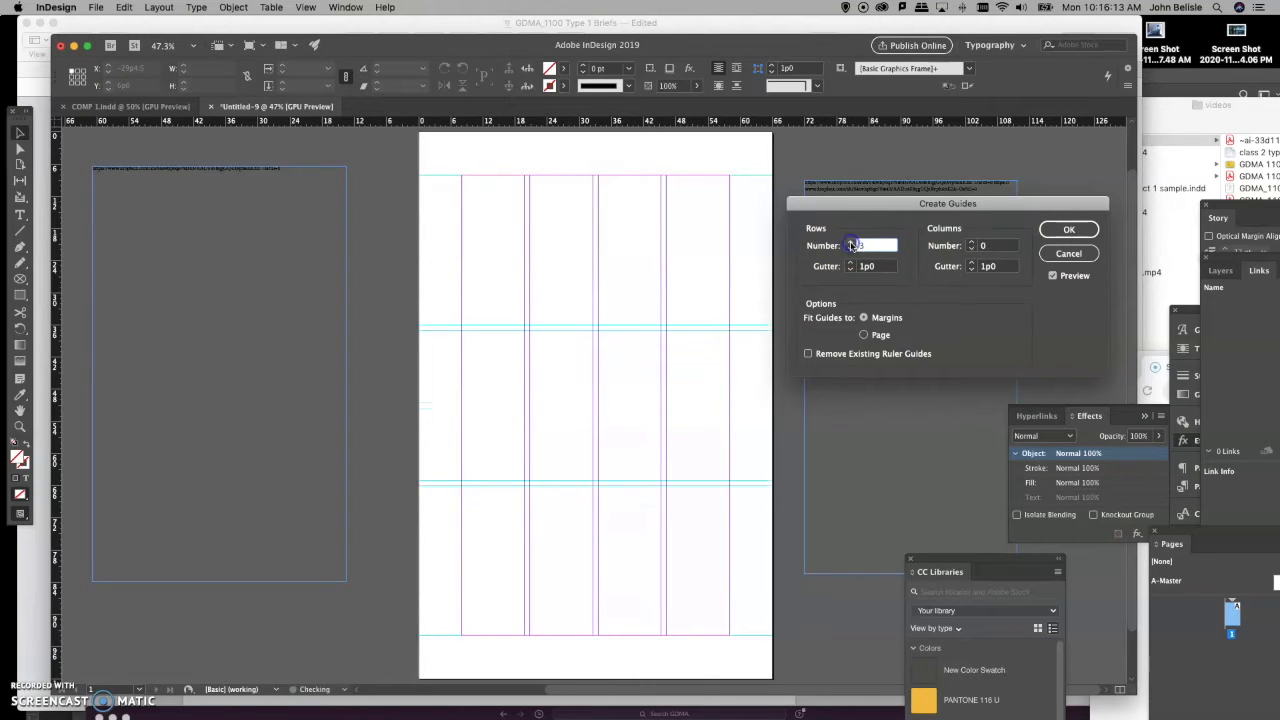
left_click(850, 242)
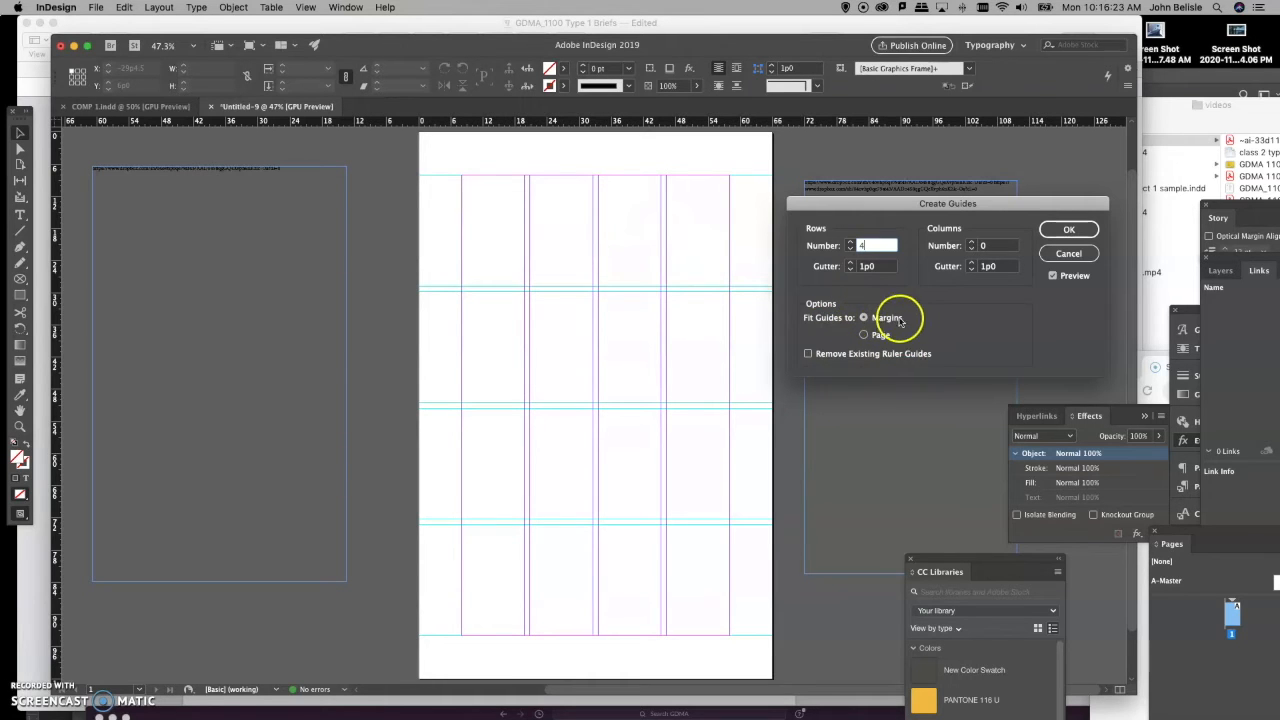
left_click(863, 336)
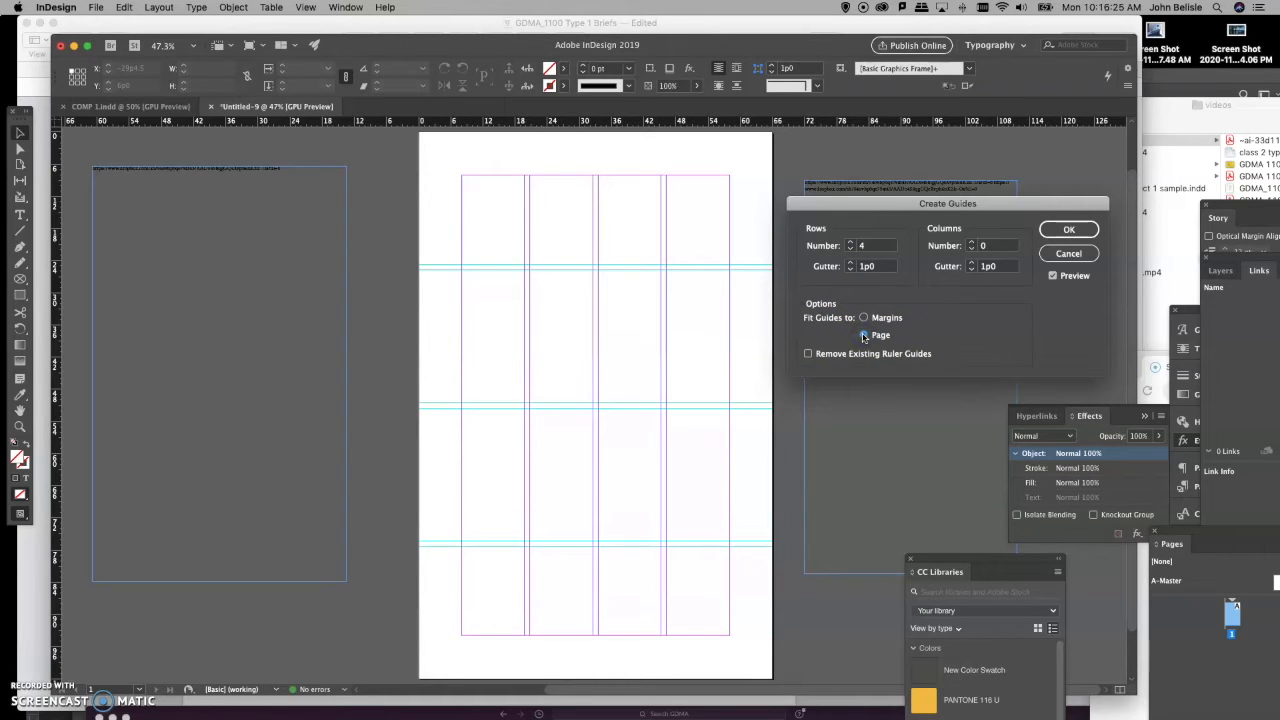
left_click(863, 318)
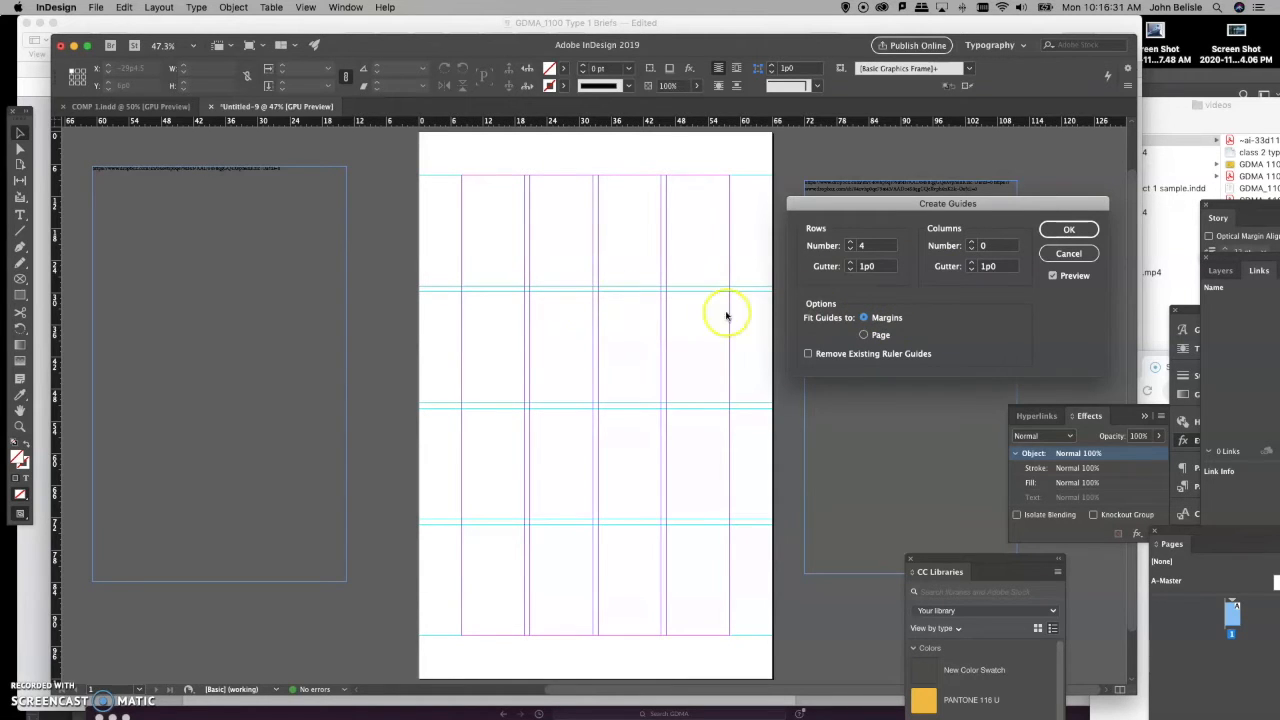
left_click(1069, 231)
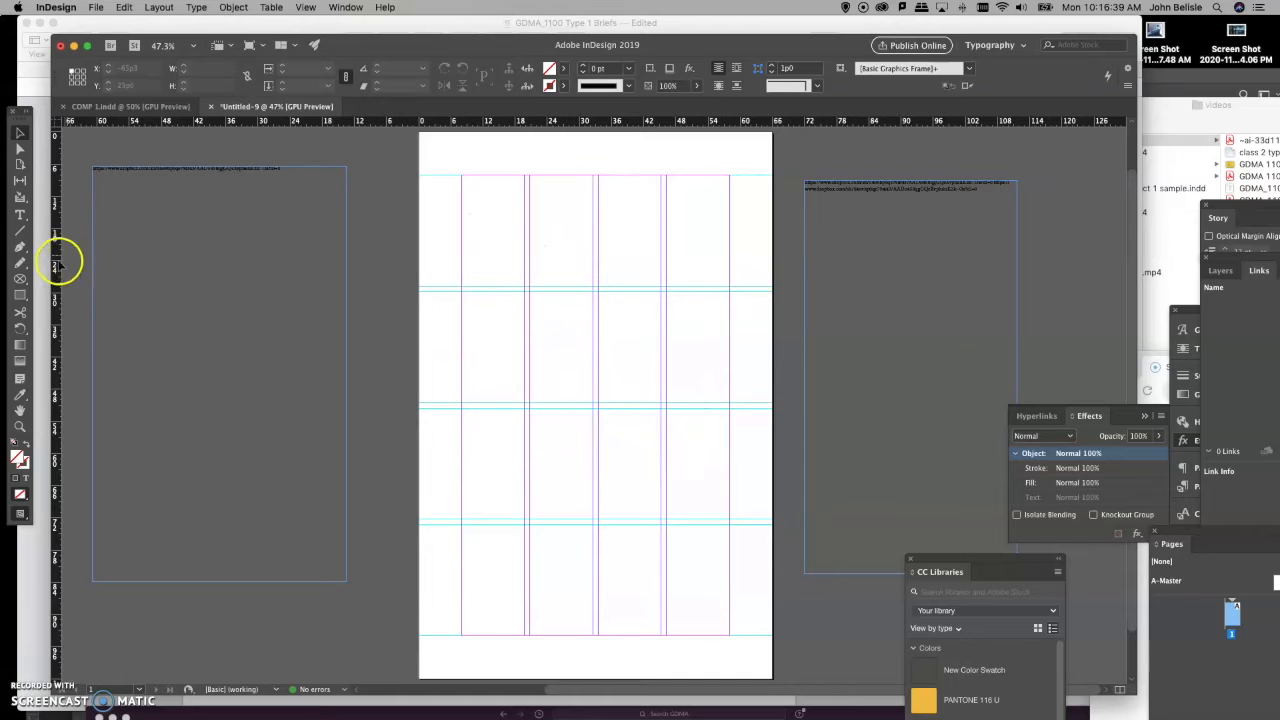
Draw a rectangle of about 50p0 by 20p9 filling the grid's top row across all four columns.
left_click(20, 294)
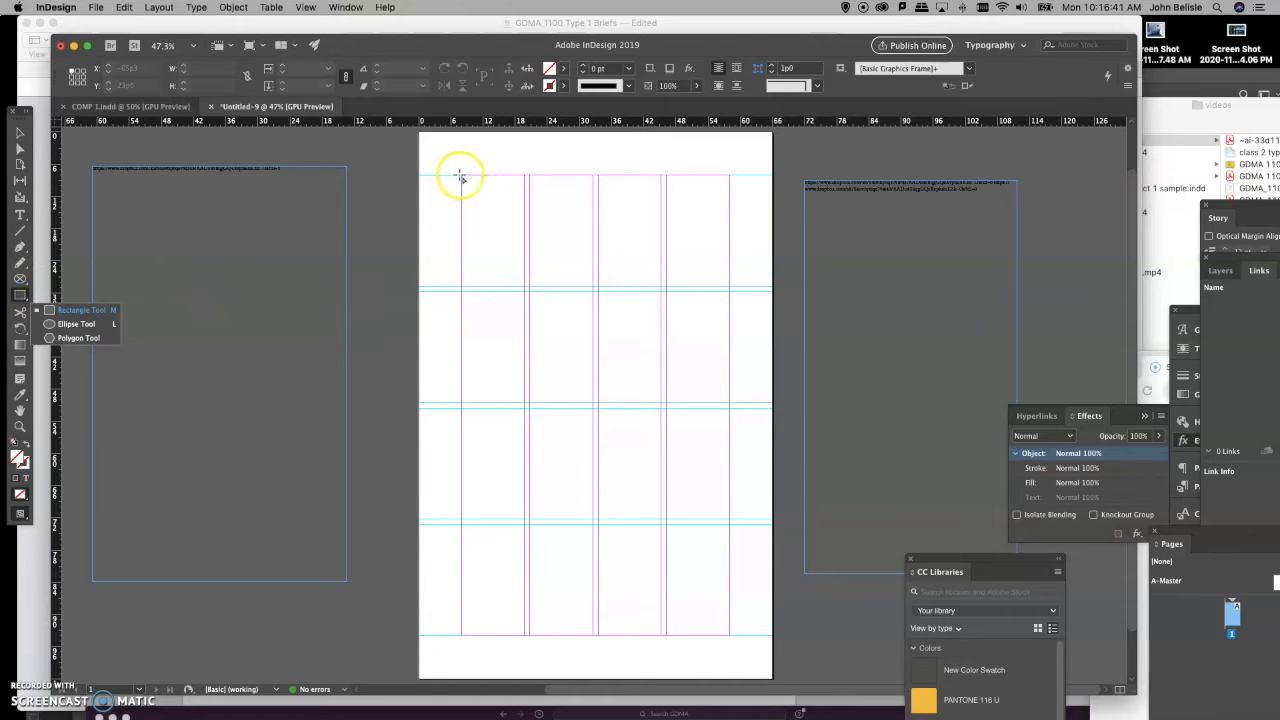
left_click_drag(462, 177, 729, 287)
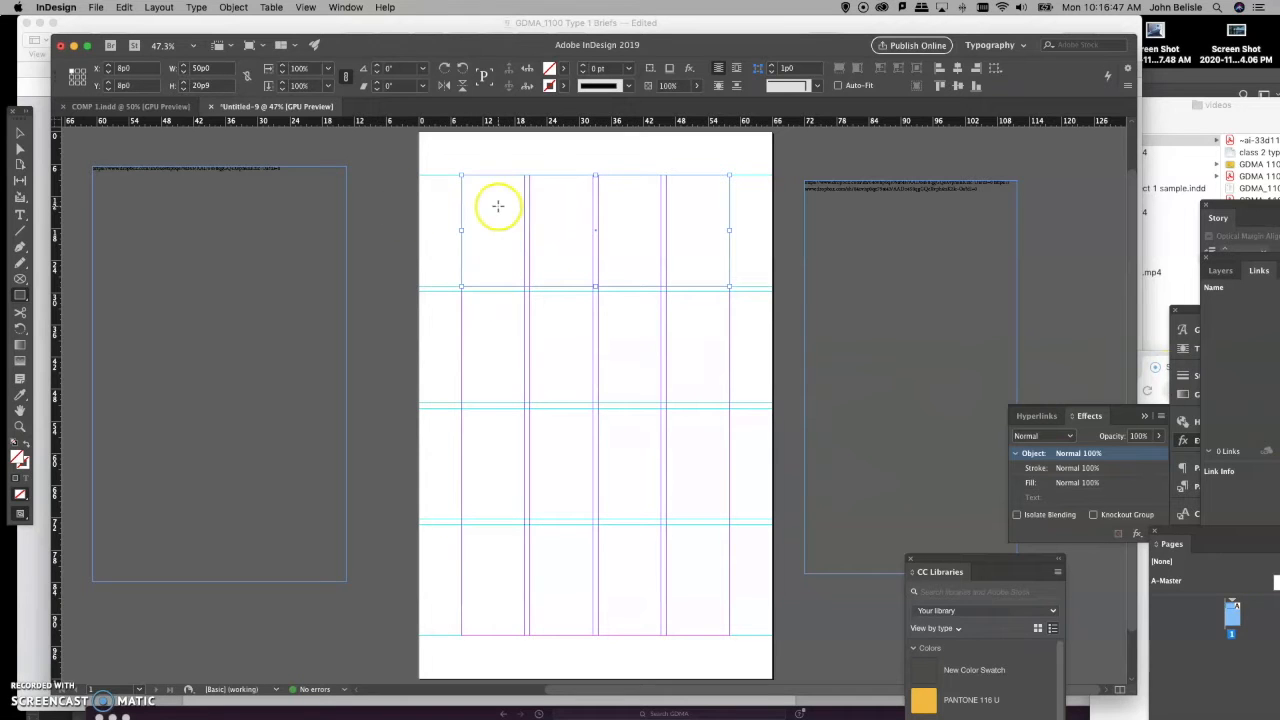
left_click(425, 193)
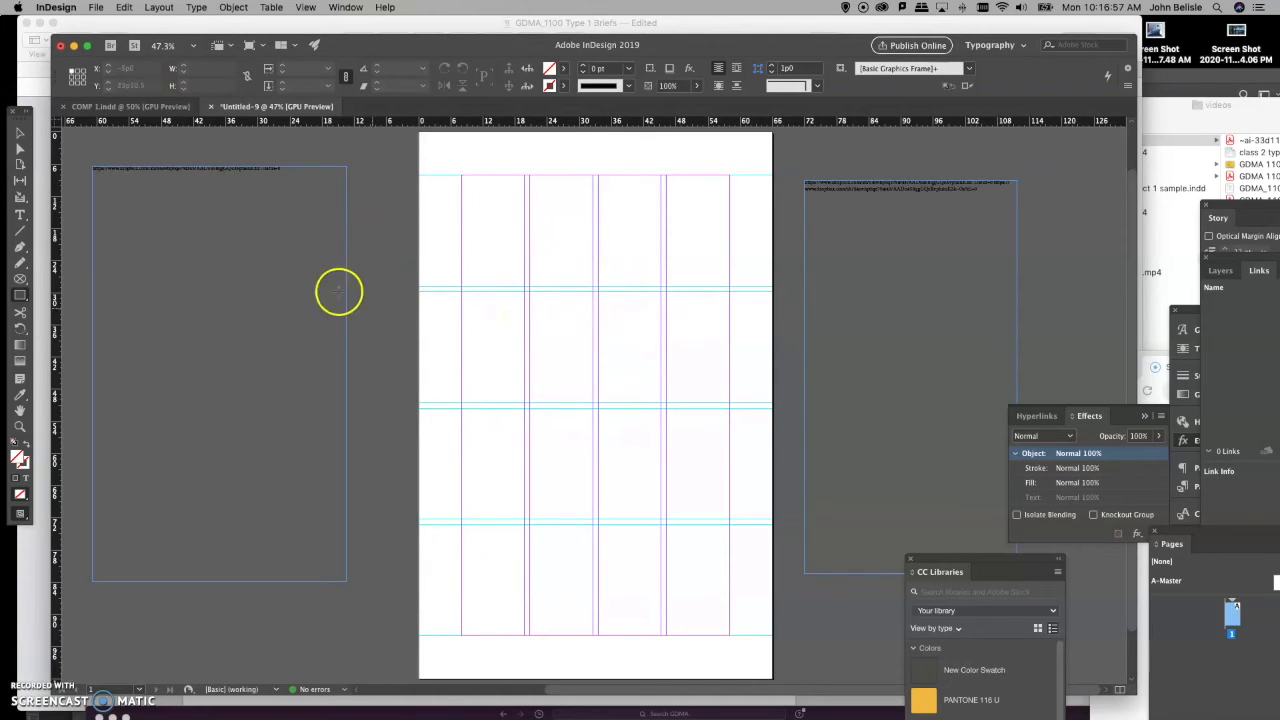
Try replacing the existing ruler guides with a set of 7 rows fitted to the margins.
left_click(233, 7)
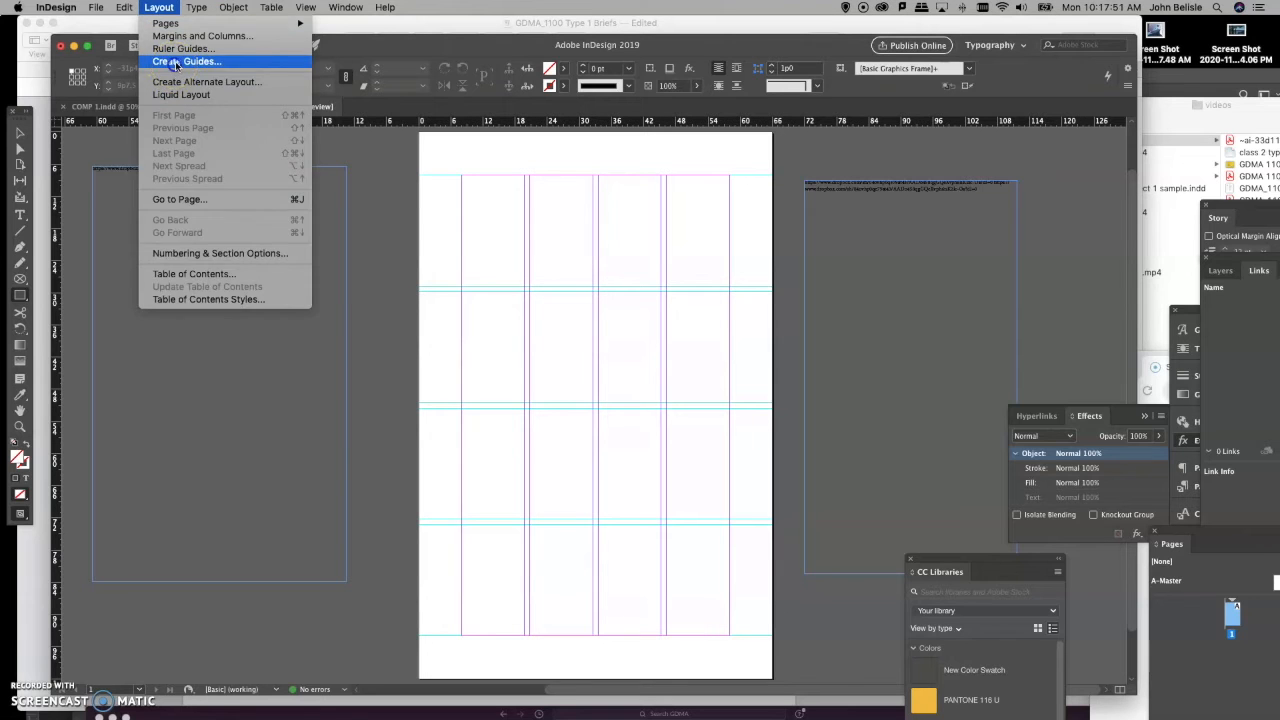
left_click(175, 64)
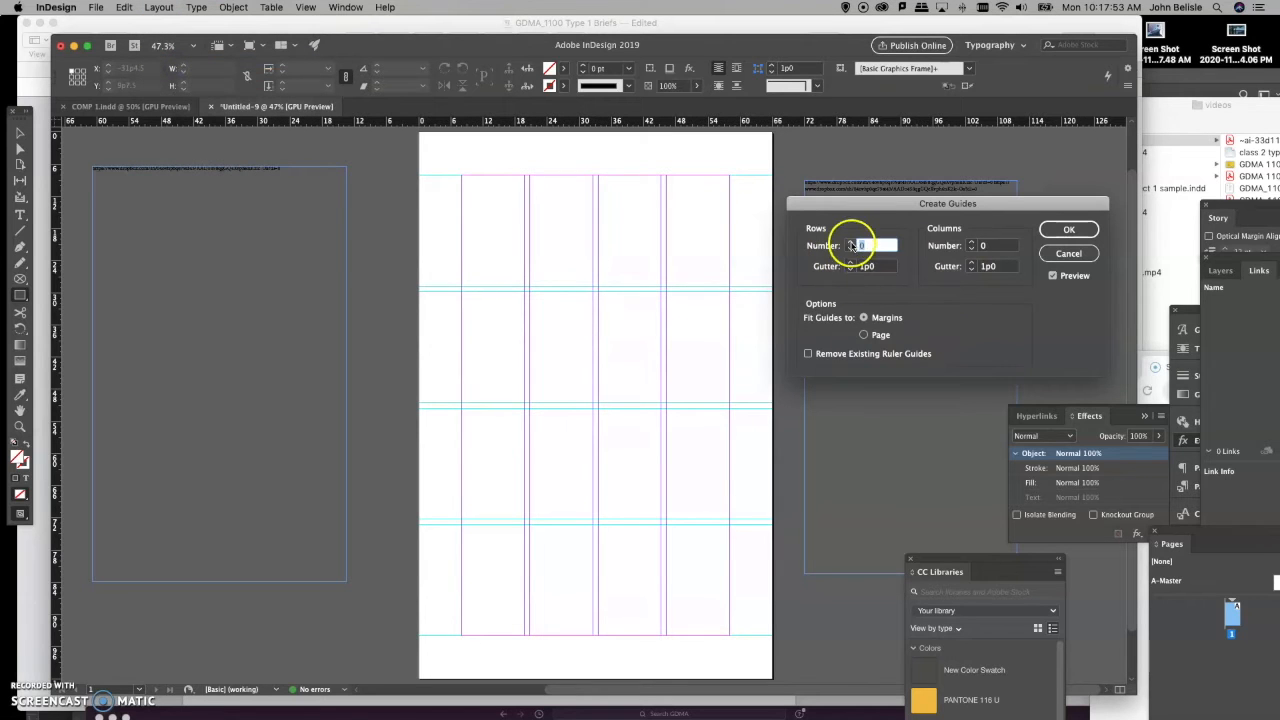
left_click(808, 353)
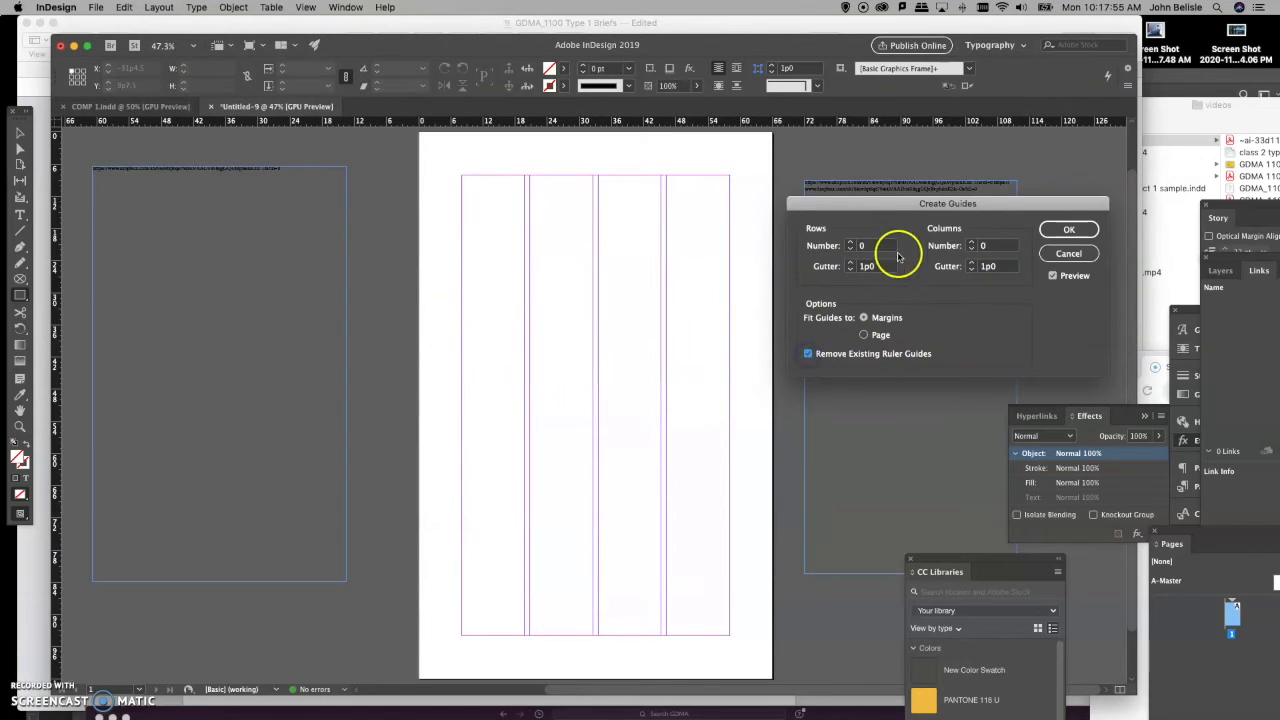
left_click(849, 242)
left_click(849, 242)
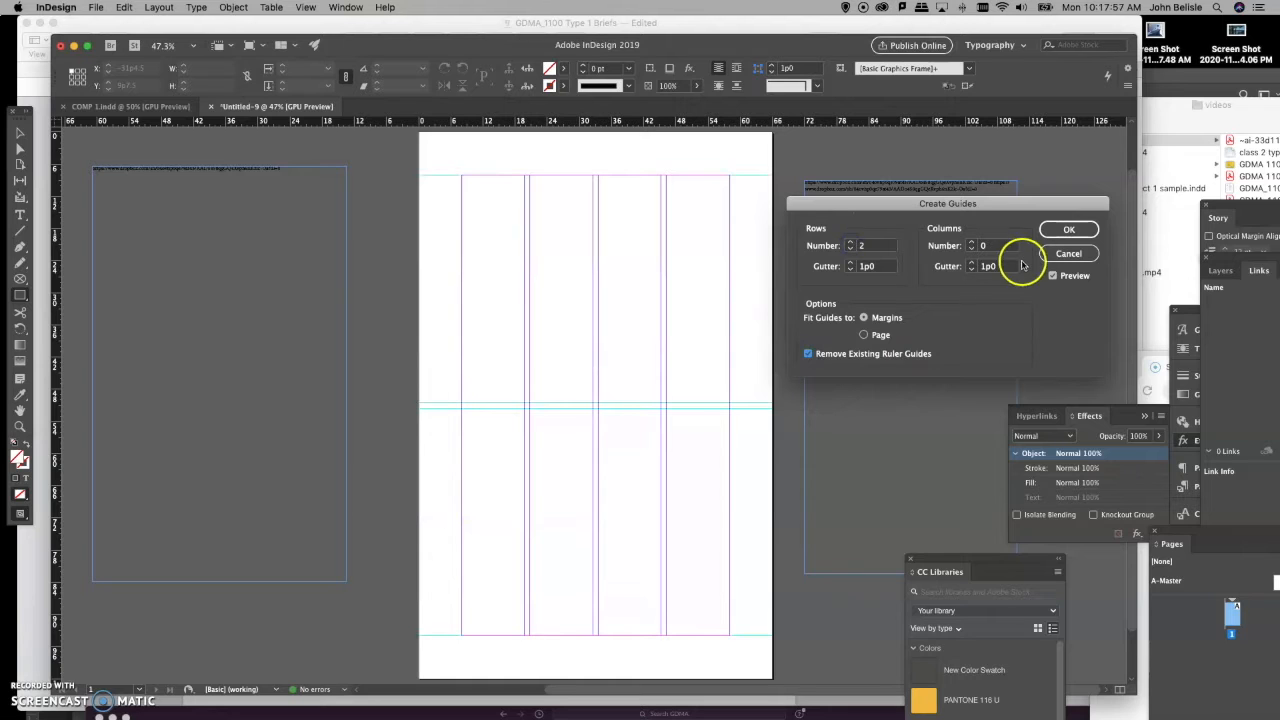
left_click(850, 243)
left_click(850, 243)
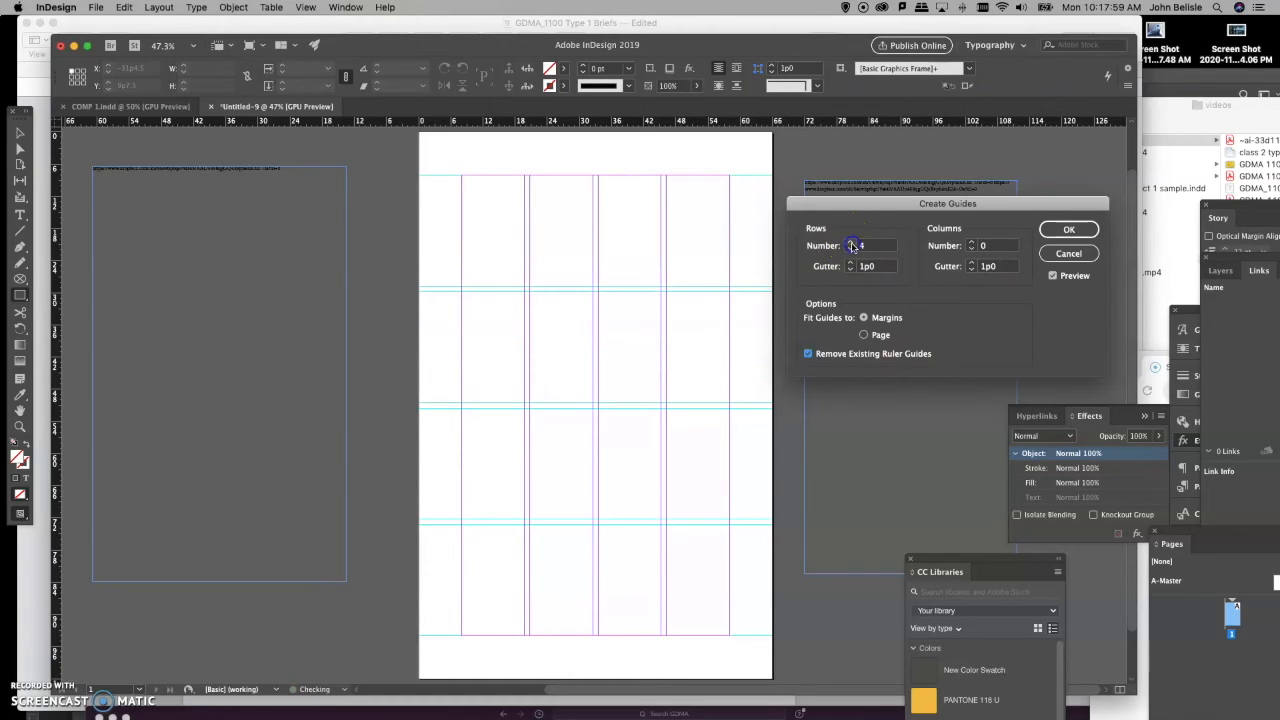
left_click(851, 243)
left_click(851, 243)
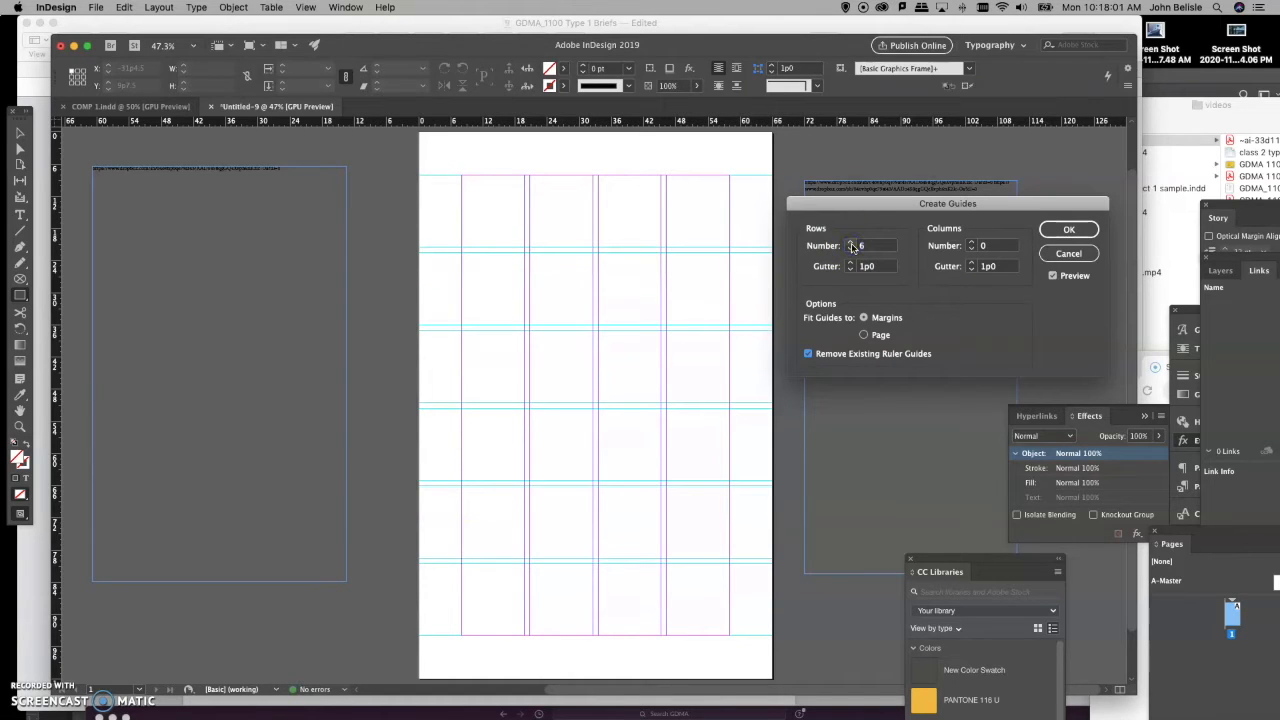
left_click(851, 243)
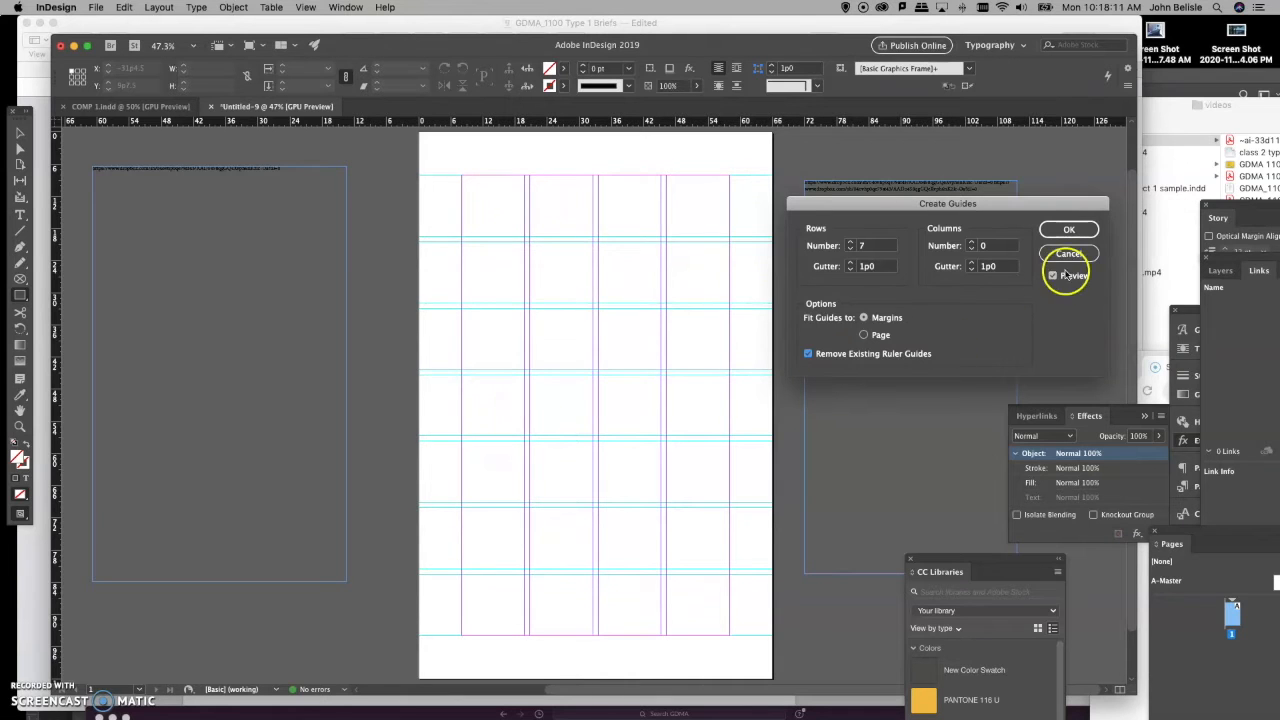
left_click(1058, 256)
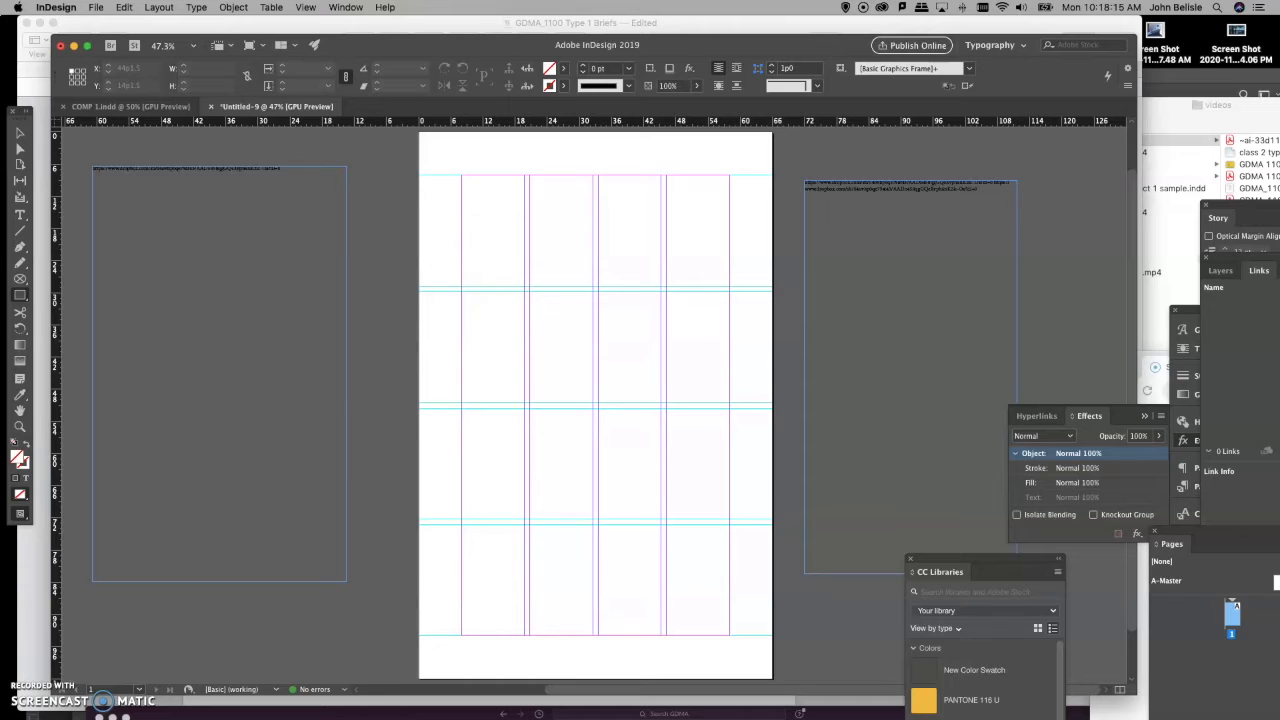
Remove the existing ruler guides and create guides for 7 rows fitted to the margins.
left_click(233, 7)
mouse_move(159, 7)
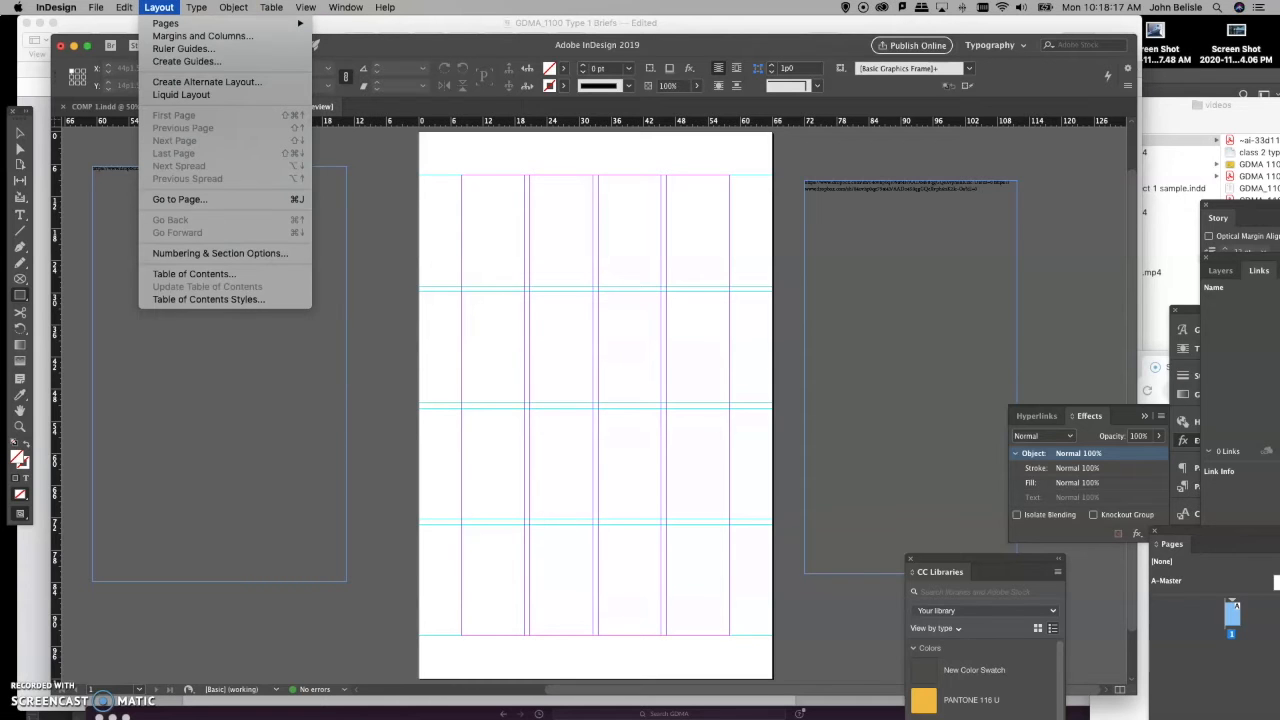
left_click(174, 62)
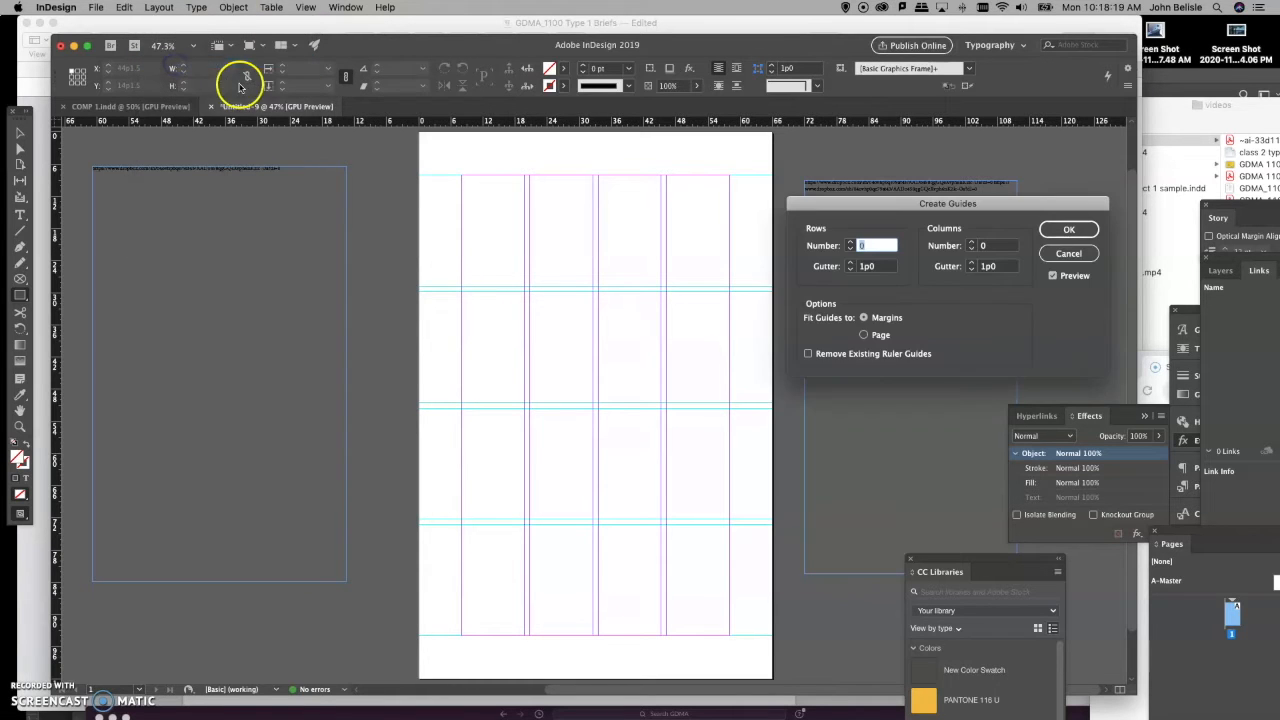
left_click(808, 354)
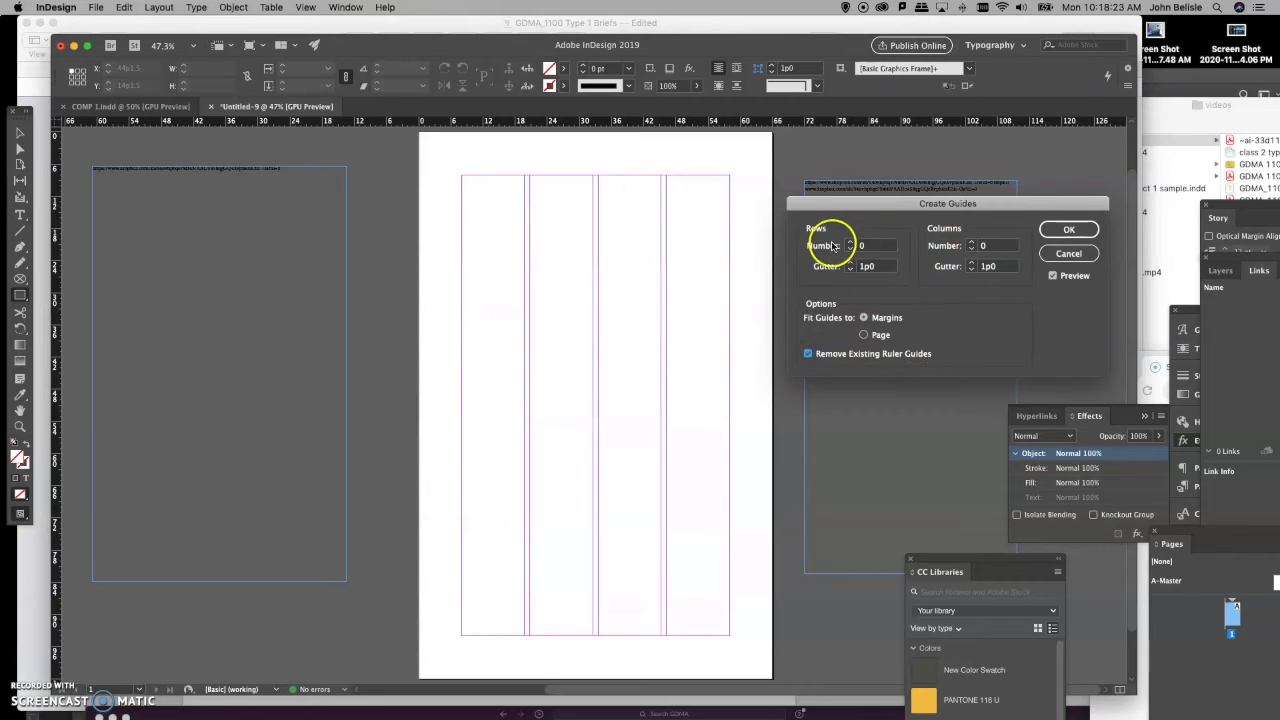
left_click(851, 243)
left_click(851, 243)
left_click(851, 243)
left_click(851, 243)
left_click(851, 243)
left_click(851, 243)
left_click(851, 243)
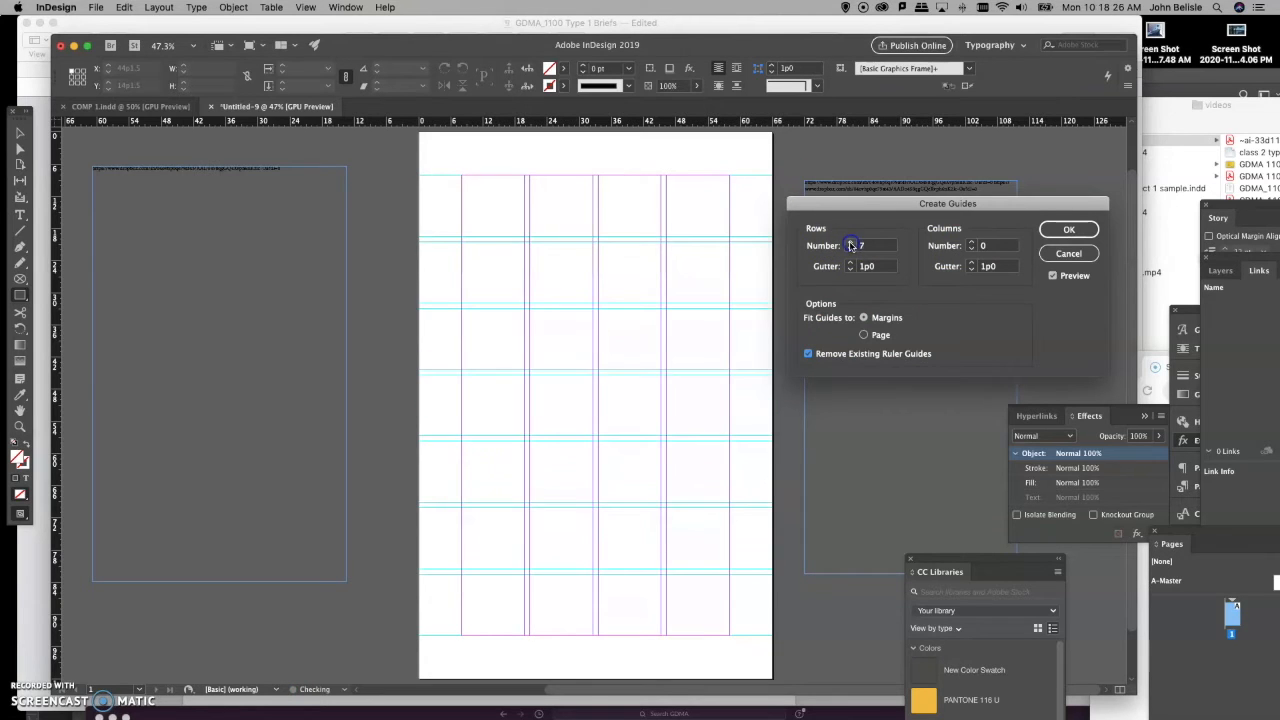
left_click(1067, 229)
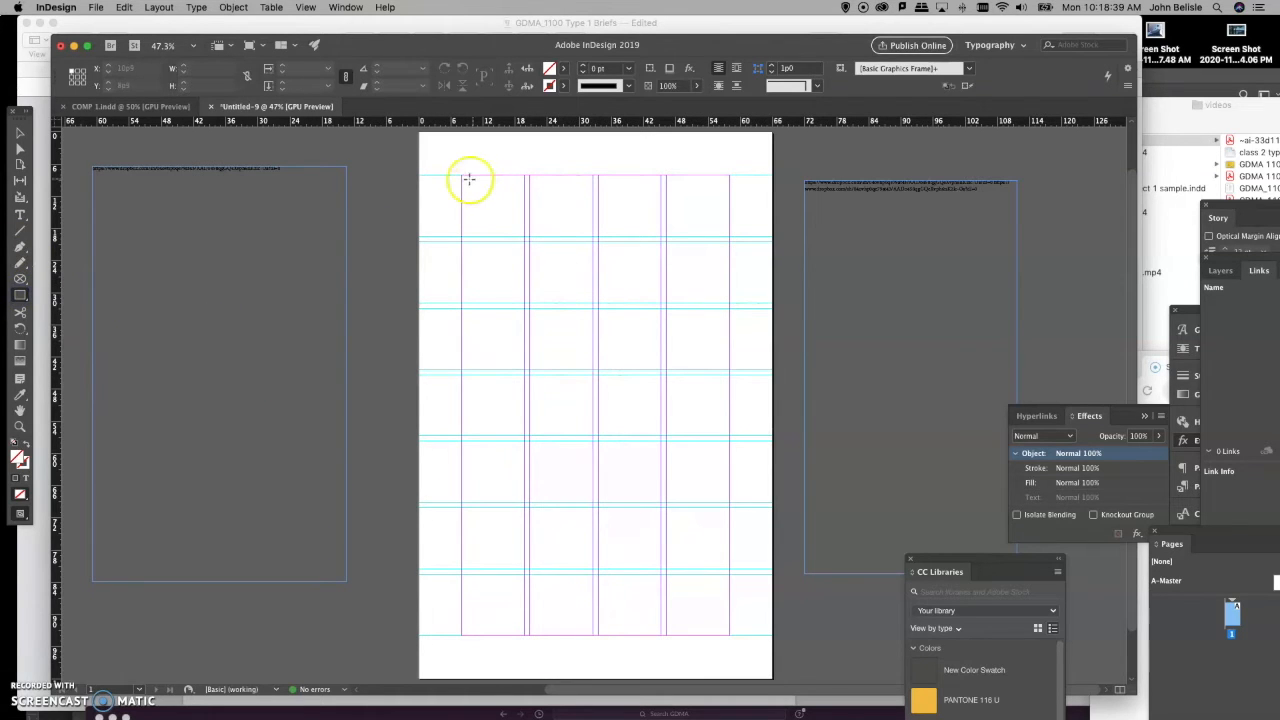
Draw two 24p6-wide rectangles: about 11p5 high in row 1 across columns 1–2, and about 36p3 high over rows 3–5 in columns 3–4.
left_click_drag(462, 174, 592, 236)
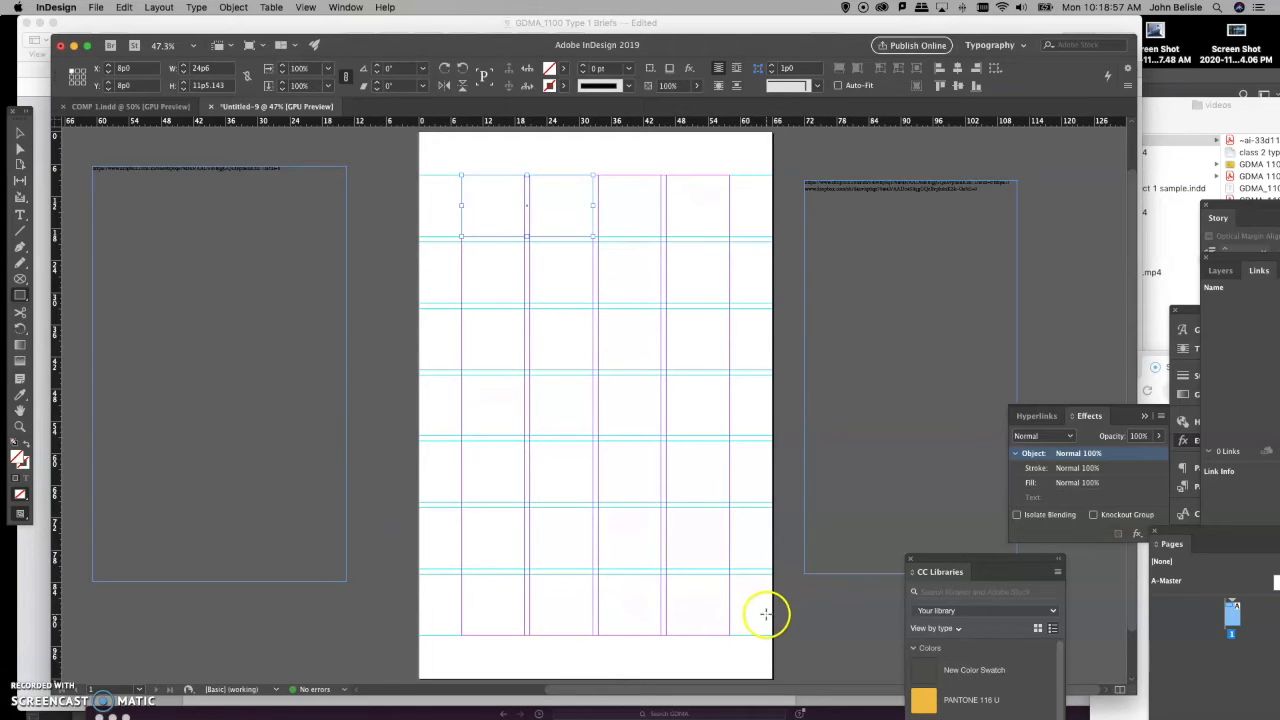
left_click(20, 294)
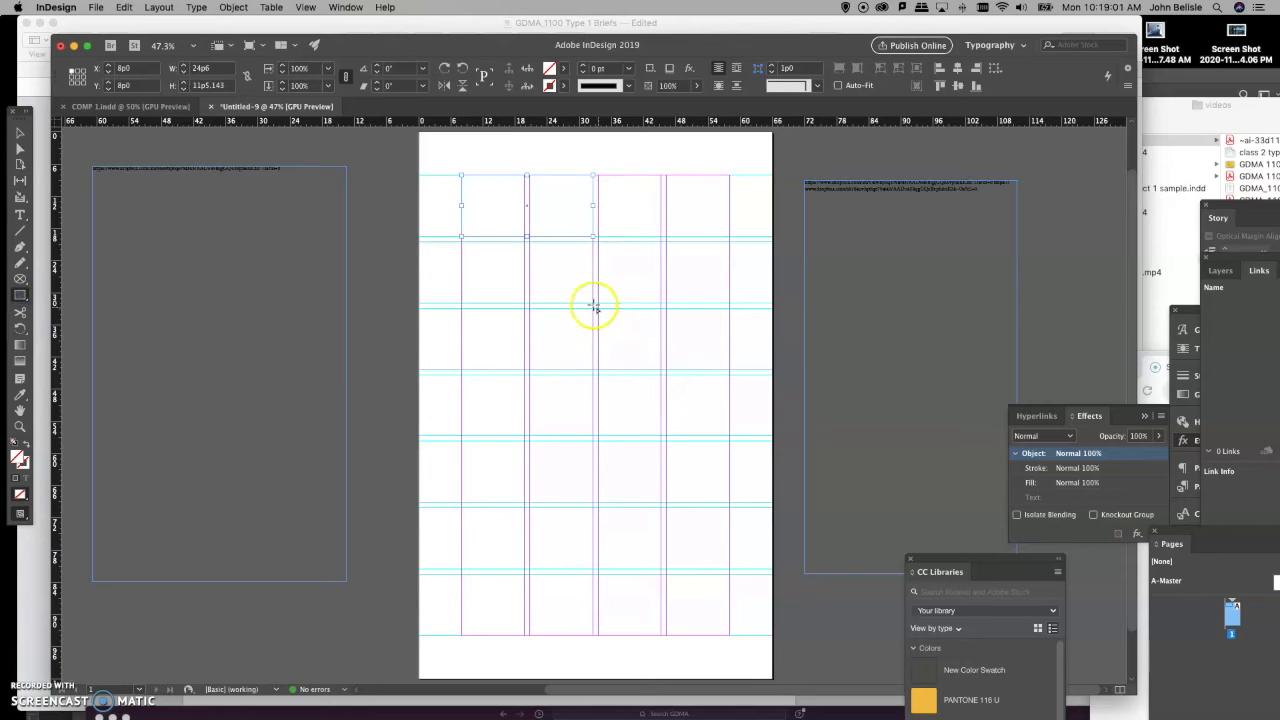
left_click_drag(599, 313, 729, 502)
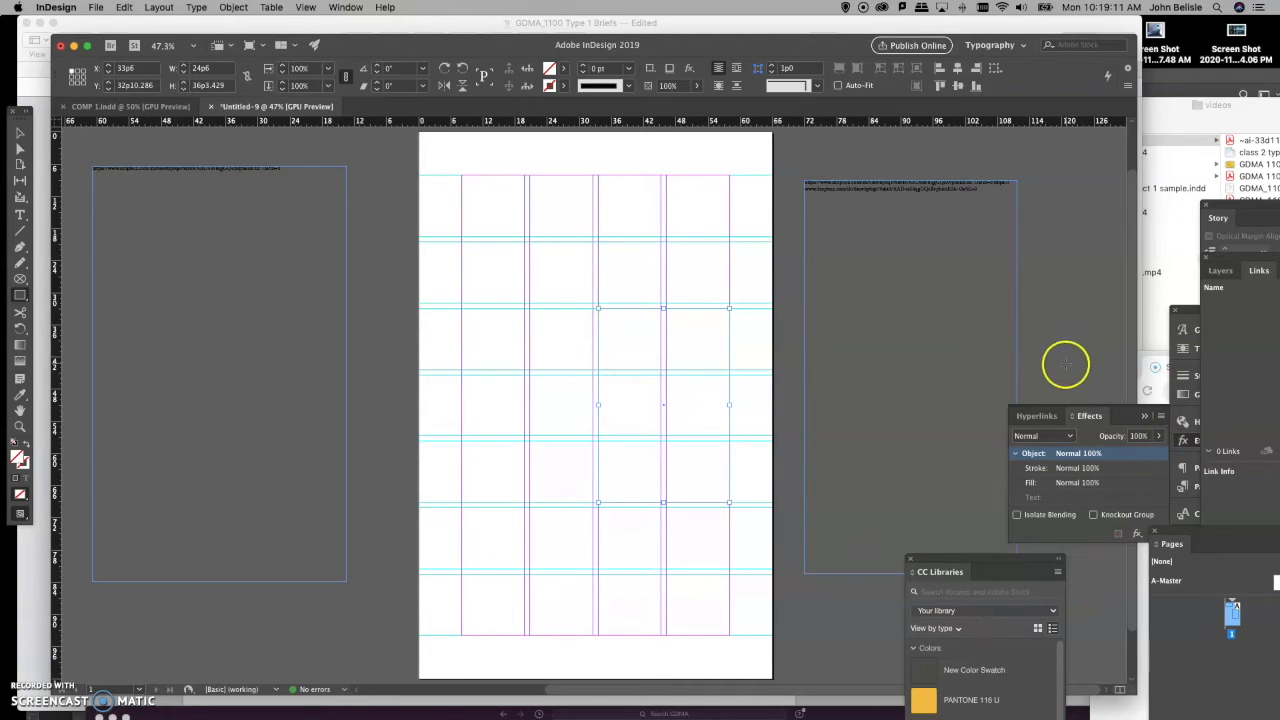
Show the Color controls over the pasteboard and fill the selected rectangle in rows 3–5 with black.
left_click_drag(1188, 314, 968, 262)
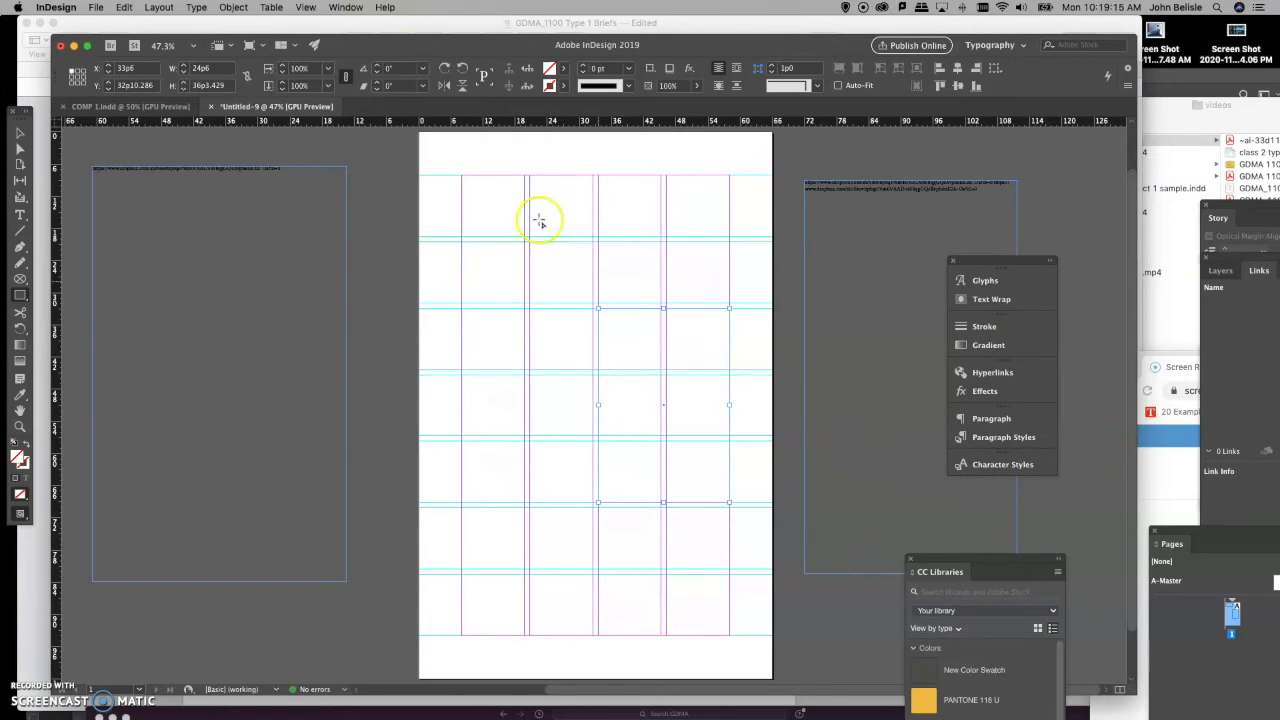
left_click(346, 7)
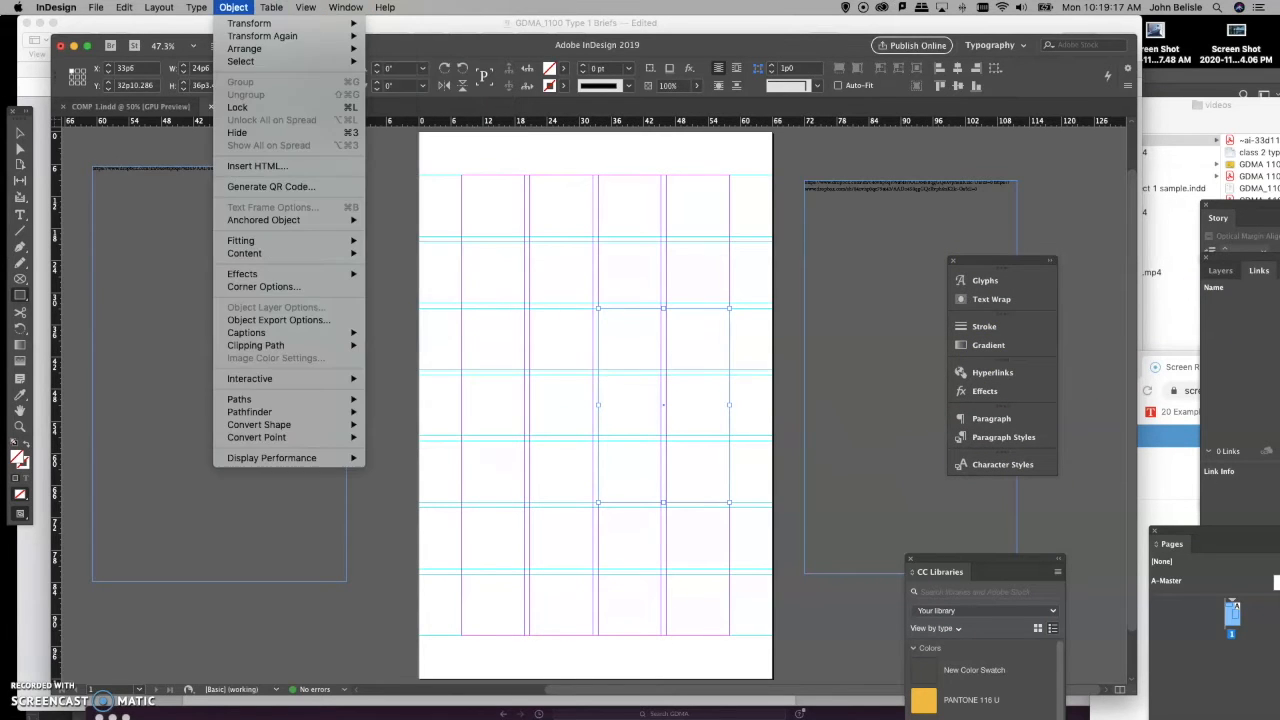
mouse_move(306, 7)
mouse_move(346, 7)
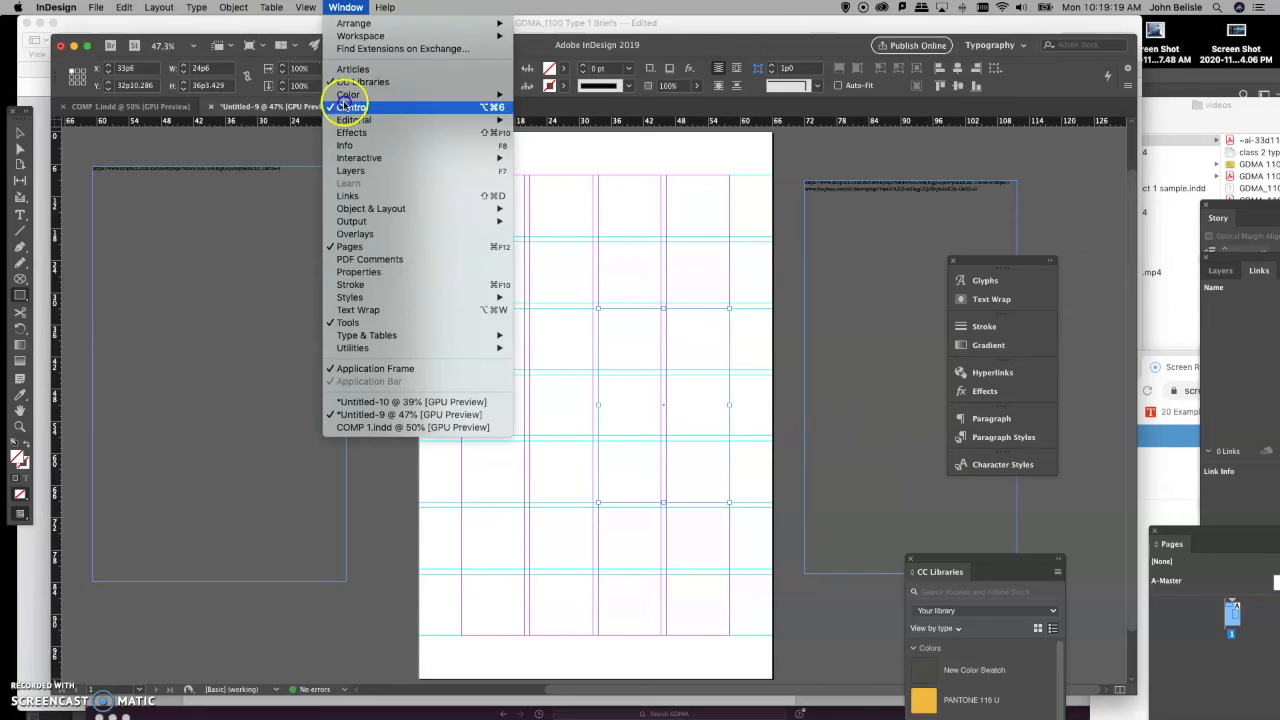
mouse_move(460, 96)
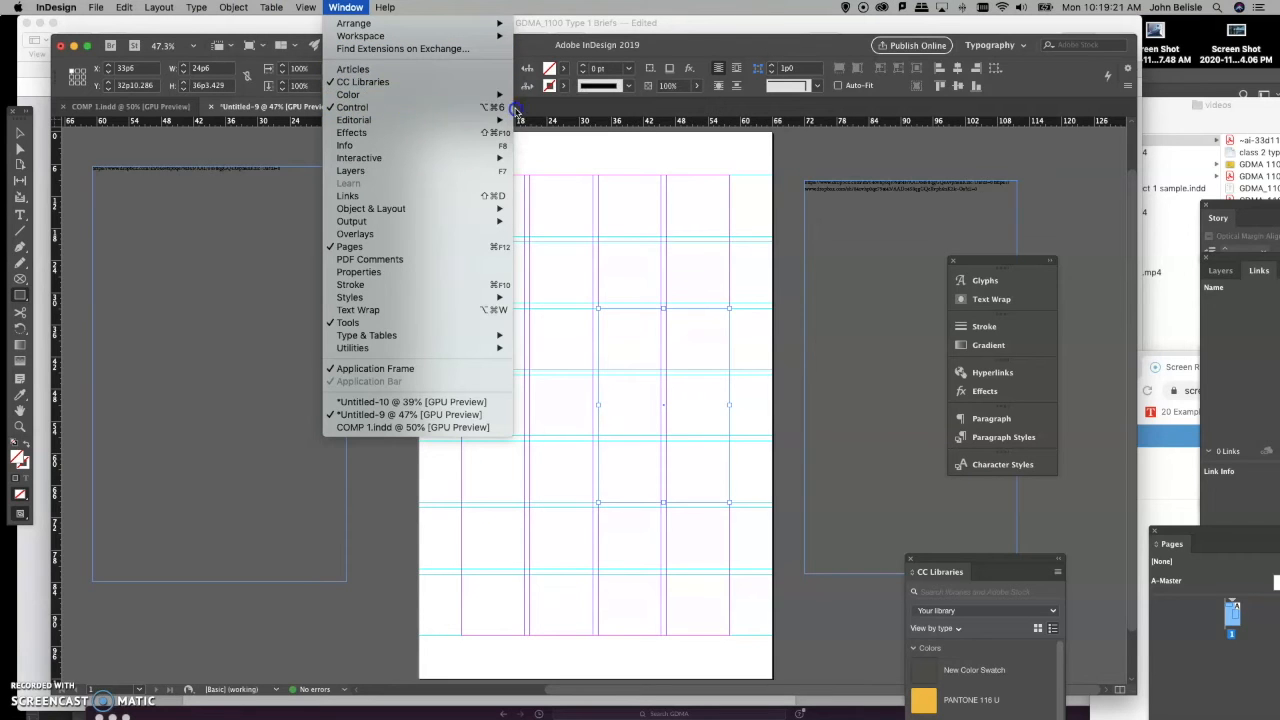
left_click(566, 112)
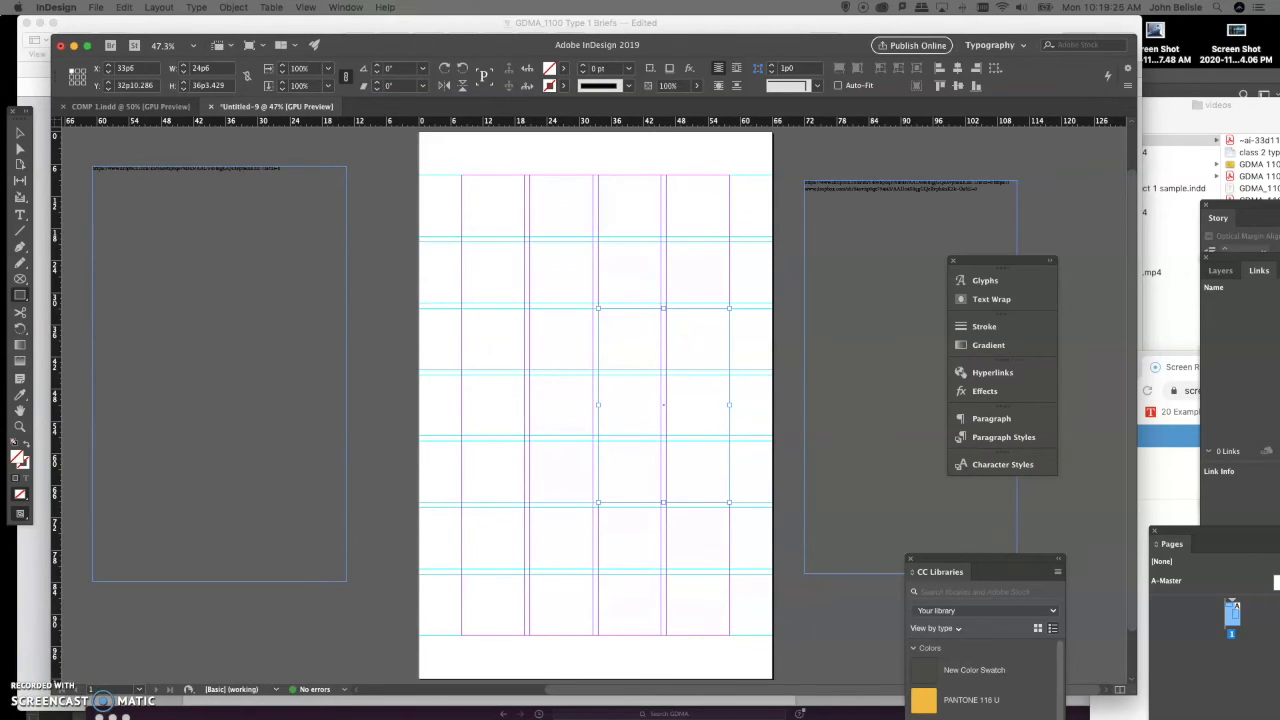
key("comma")
left_click_drag(604, 291, 171, 205)
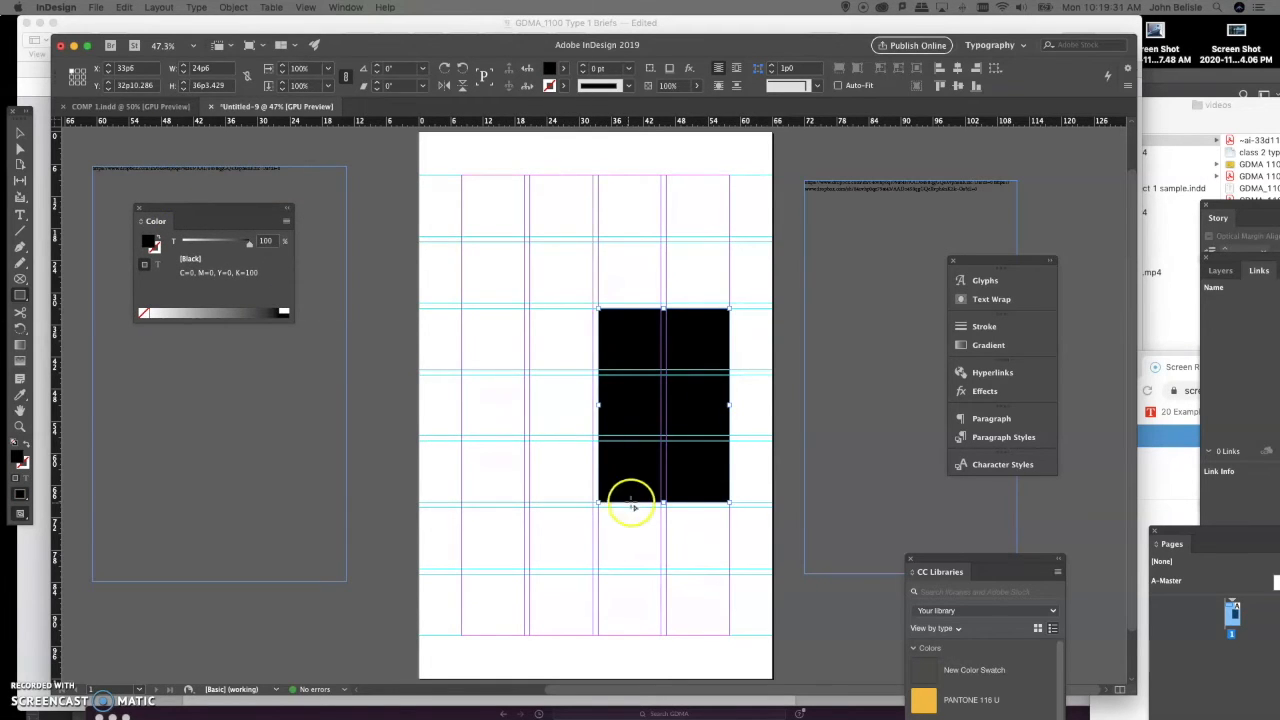
Draw a rectangle of about 37p3 by 11p5 across the first three columns of the top row and fill it black.
left_click(20, 294)
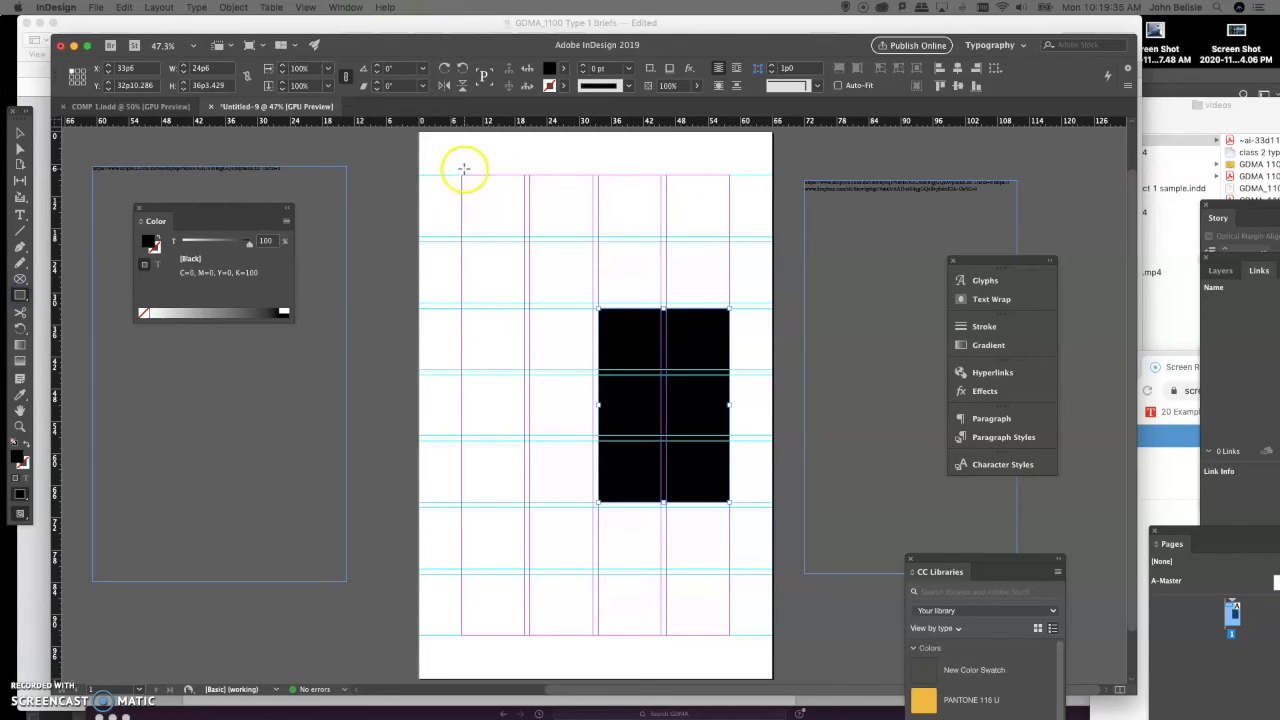
left_click_drag(462, 177, 660, 237)
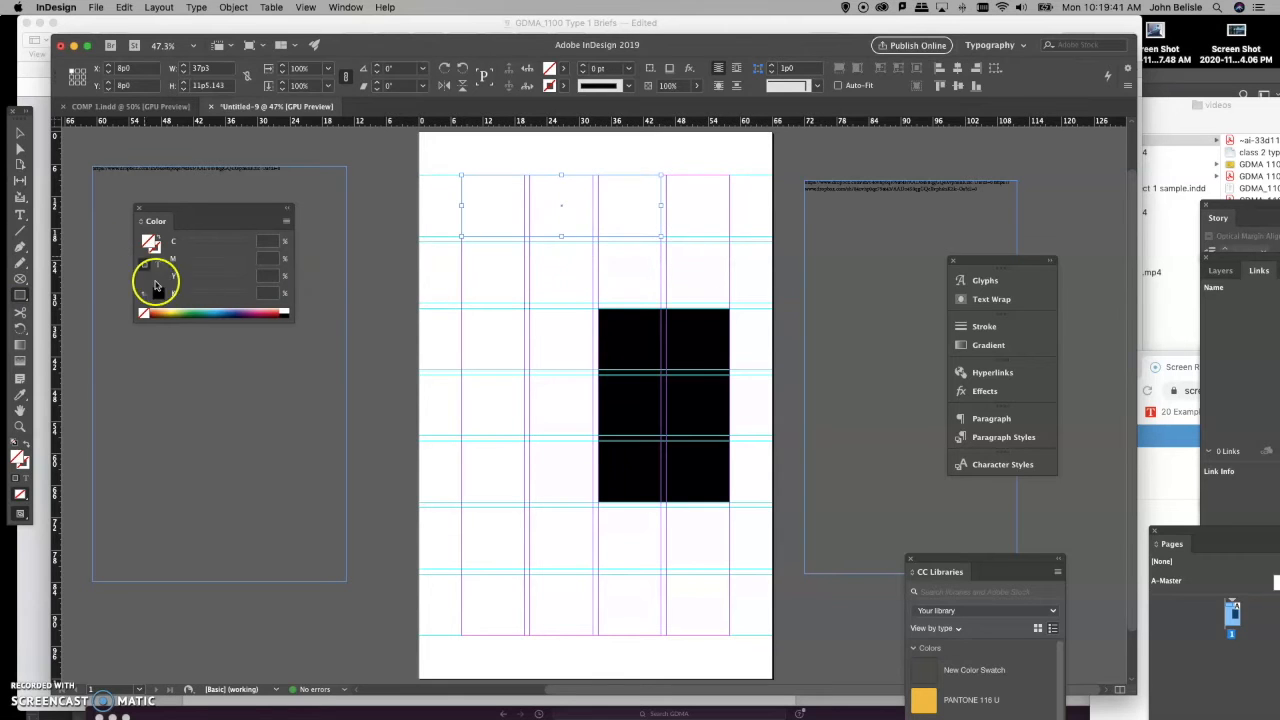
left_click(159, 293)
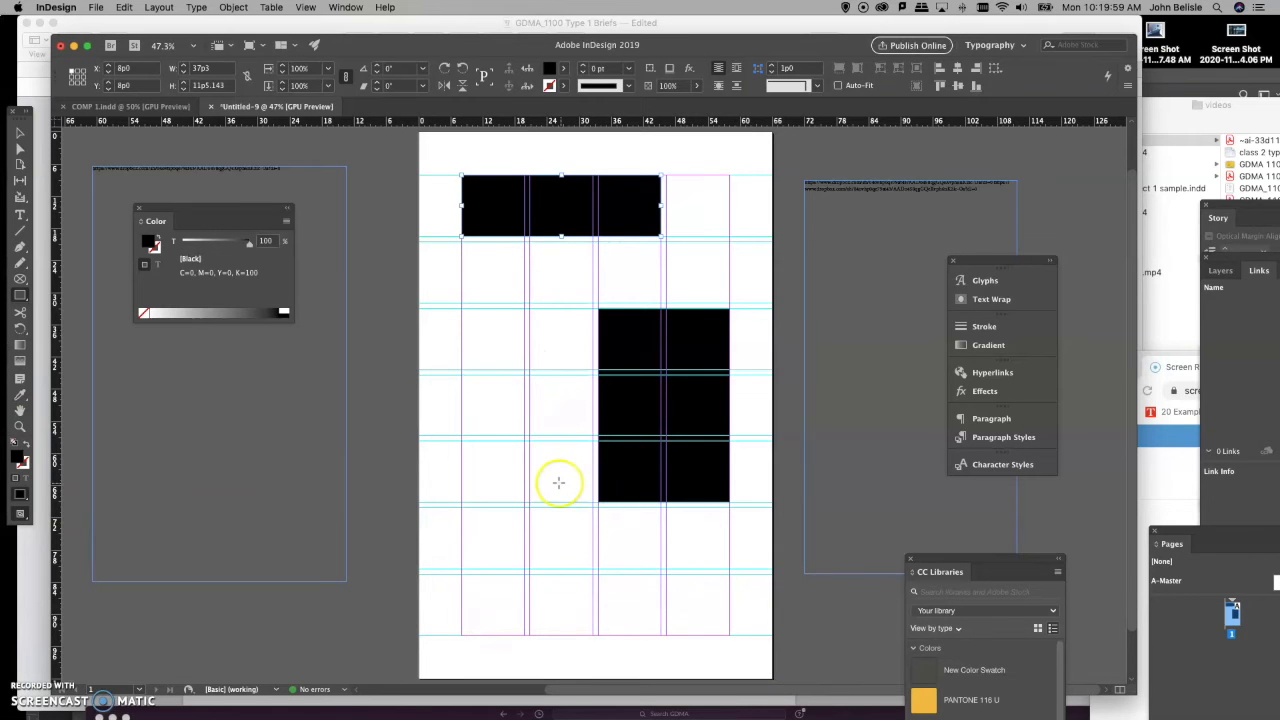
View the placed sheet of layout sketches without guides by switching the screen mode to Preview.
scroll(559, 483, "left", 1)
scroll(558, 482, "up", 1)
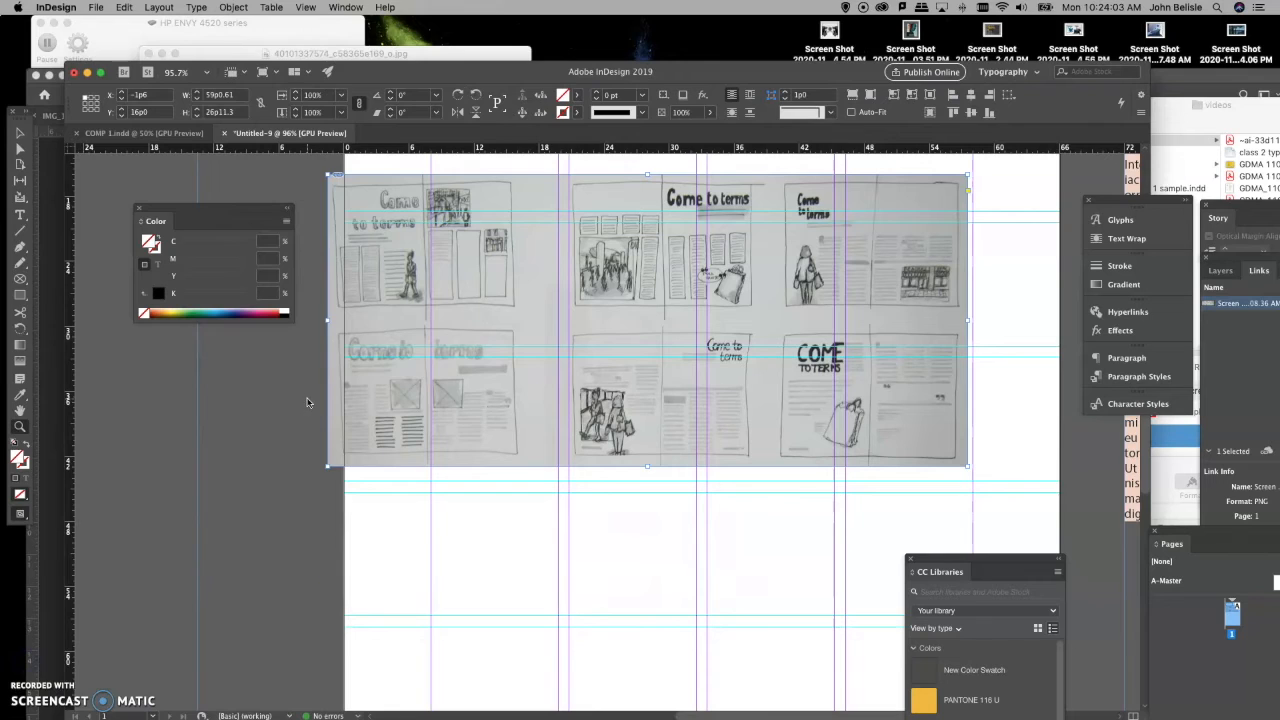
left_click(463, 409)
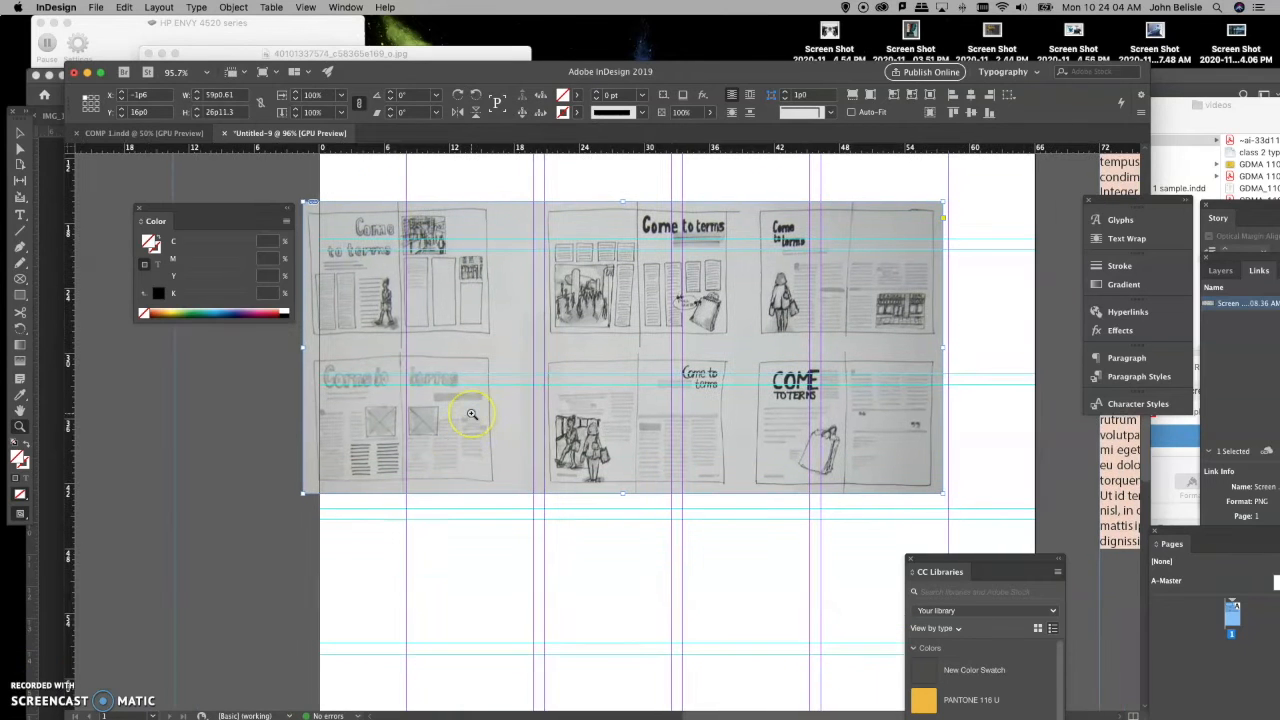
scroll(471, 413, "up", 3)
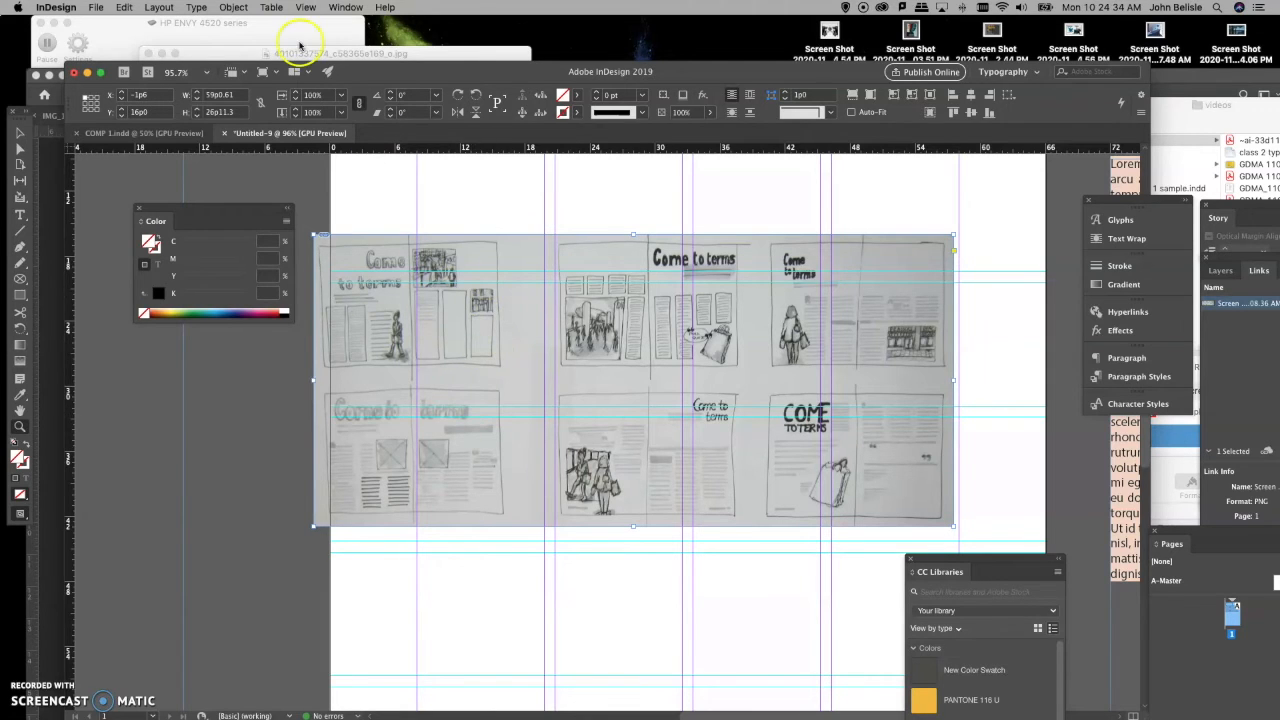
left_click(305, 7)
mouse_move(348, 215)
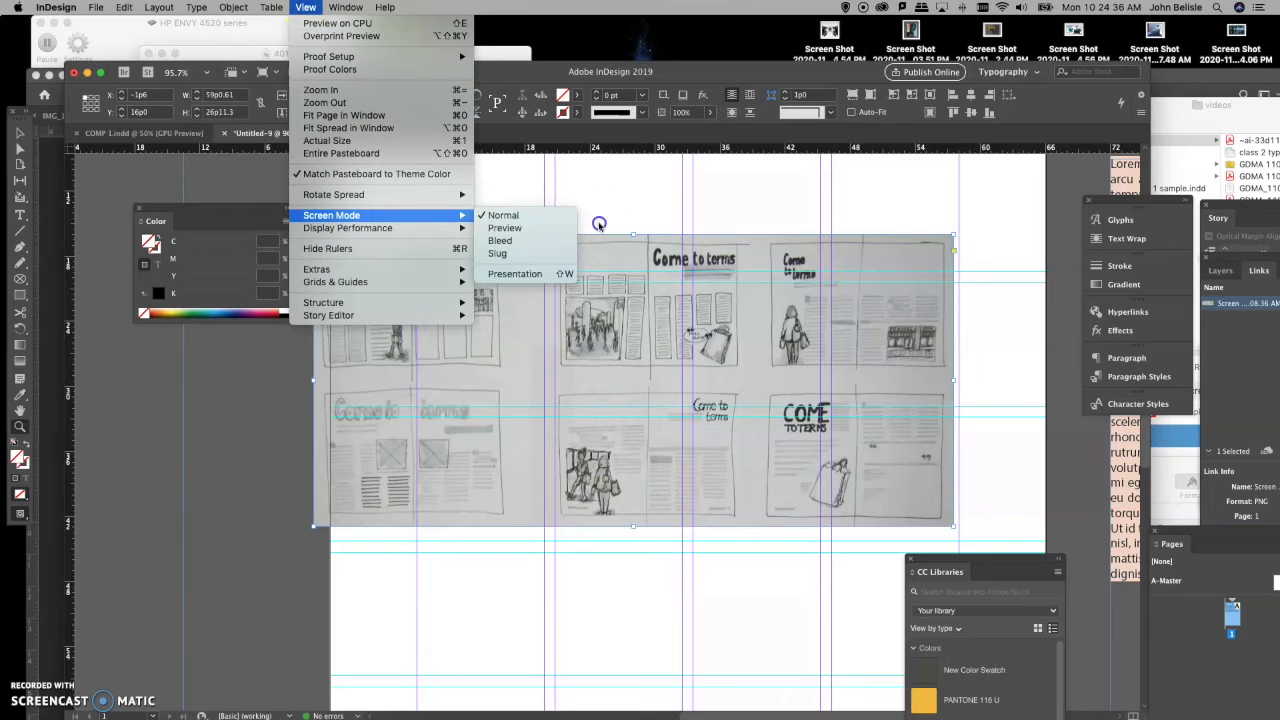
left_click(531, 231)
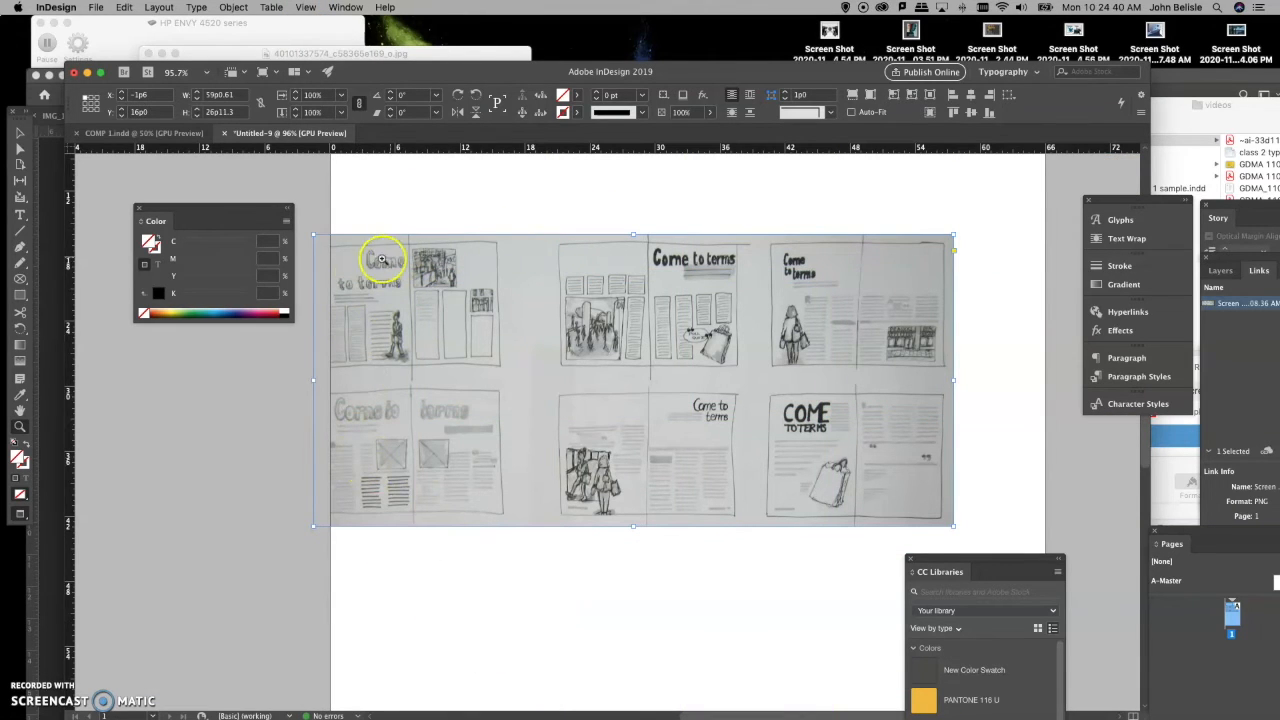
Crop the sketch image to the first thumbnail's left page, about 9p2 by 13p7, and move it onto the pasteboard beside the page.
left_click(19, 132)
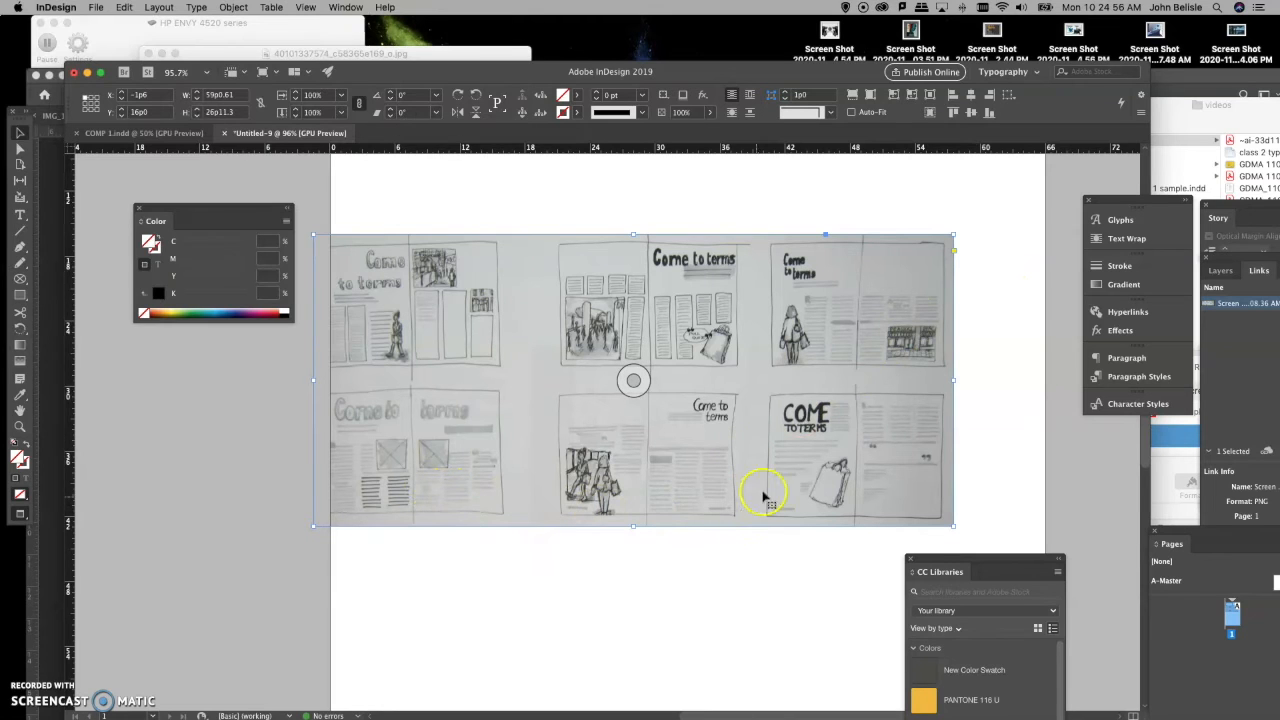
left_click_drag(812, 427, 836, 397)
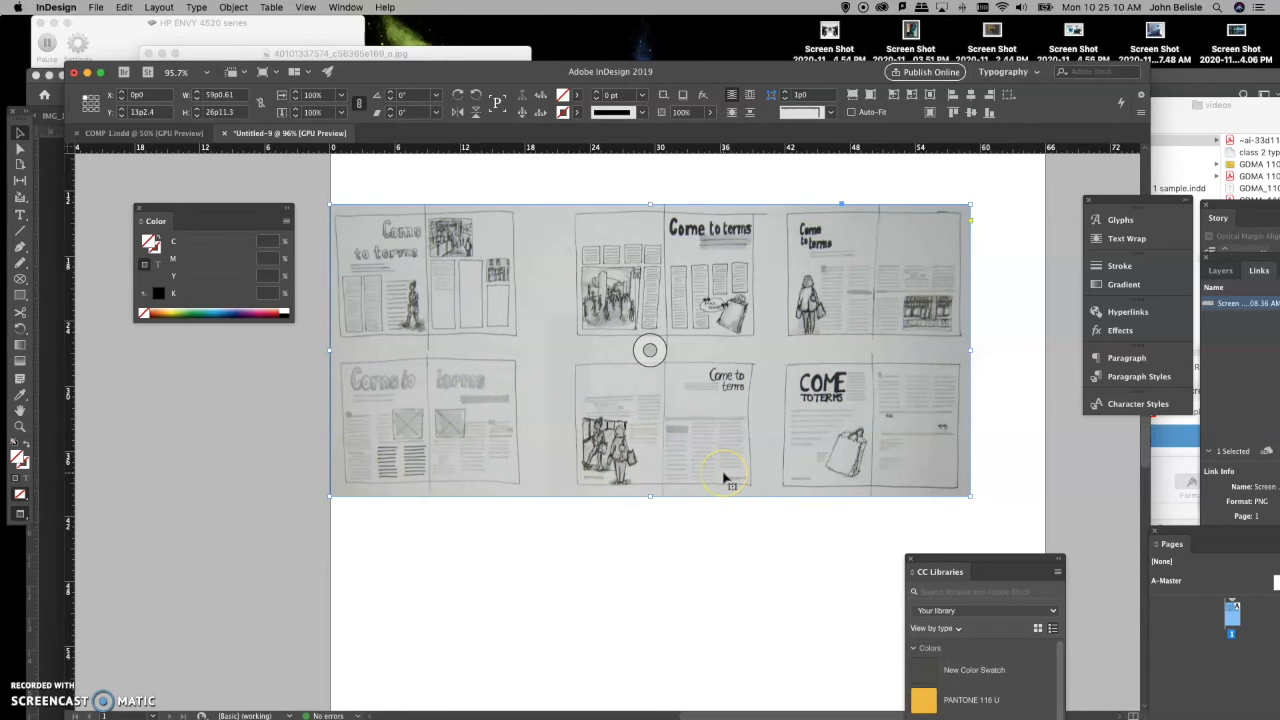
scroll(648, 466, "up", 1)
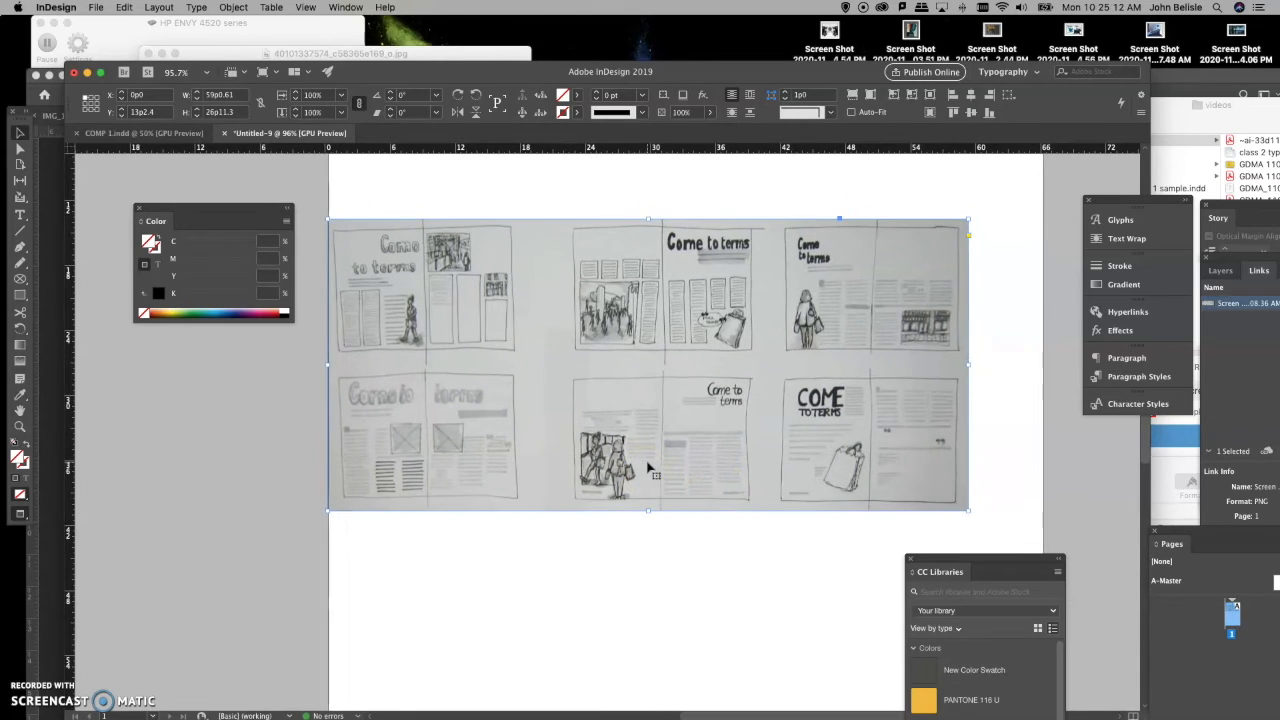
scroll(648, 466, "up", 1)
scroll(648, 466, "left", 1)
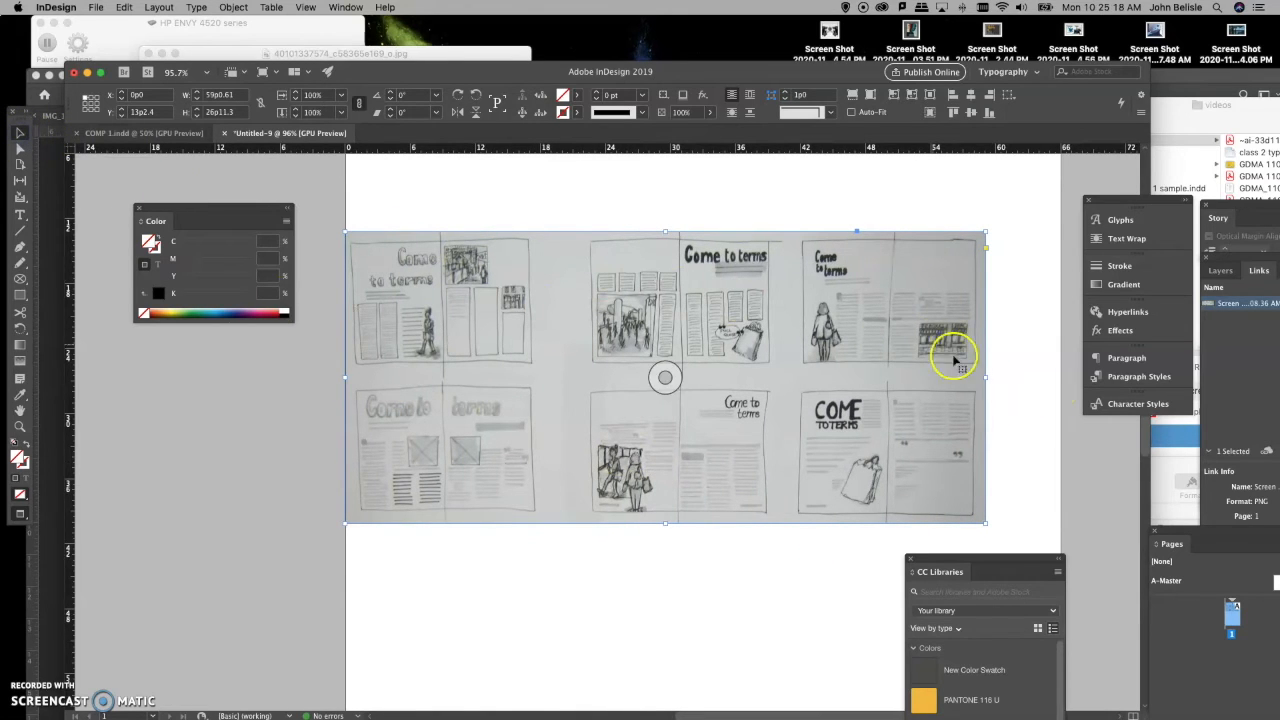
left_click_drag(984, 378, 446, 346)
left_click_drag(394, 523, 415, 380)
left_click_drag(400, 251, 245, 383)
left_click_drag(246, 149, 241, 178)
scroll(700, 483, "left", 3)
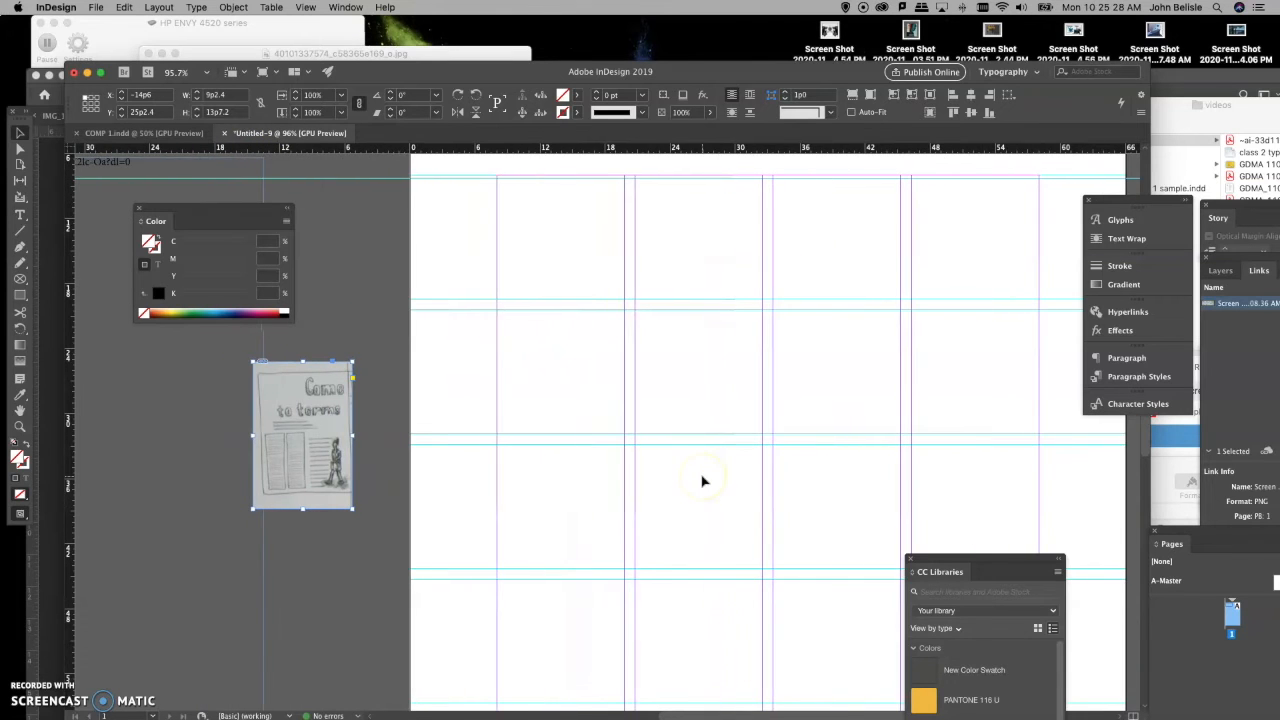
Set the page's number of columns to 3, keeping the 8p0 margins and 1p0 gutter.
scroll(702, 482, "right", 2)
scroll(702, 482, "down", 1)
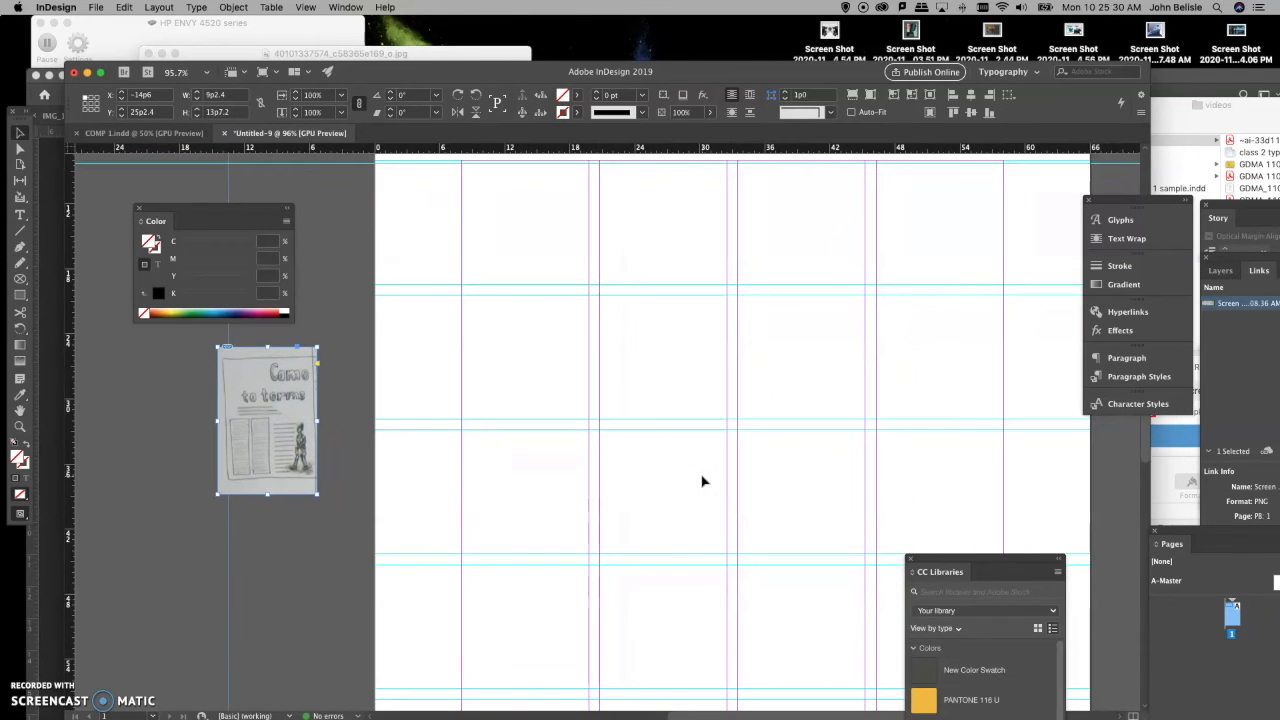
key("super+minus")
scroll(702, 482, "right", 5)
scroll(702, 482, "down", 1)
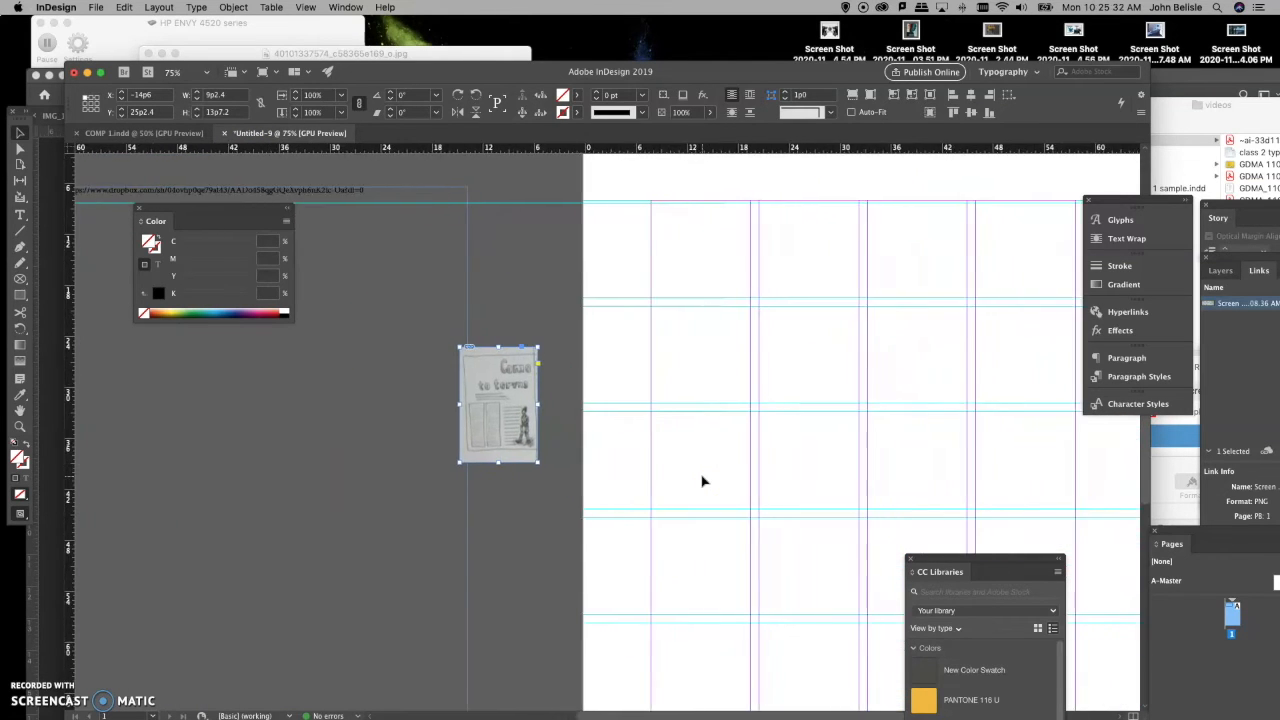
scroll(702, 482, "right", 2)
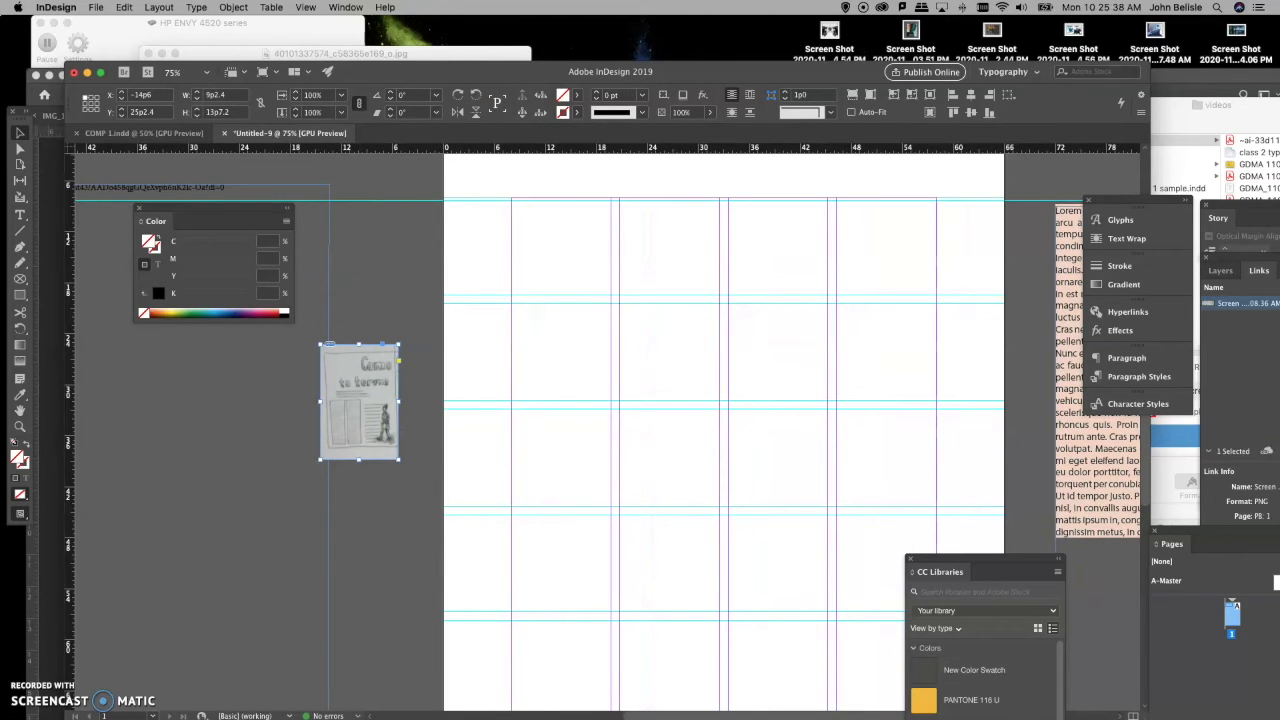
left_click(158, 7)
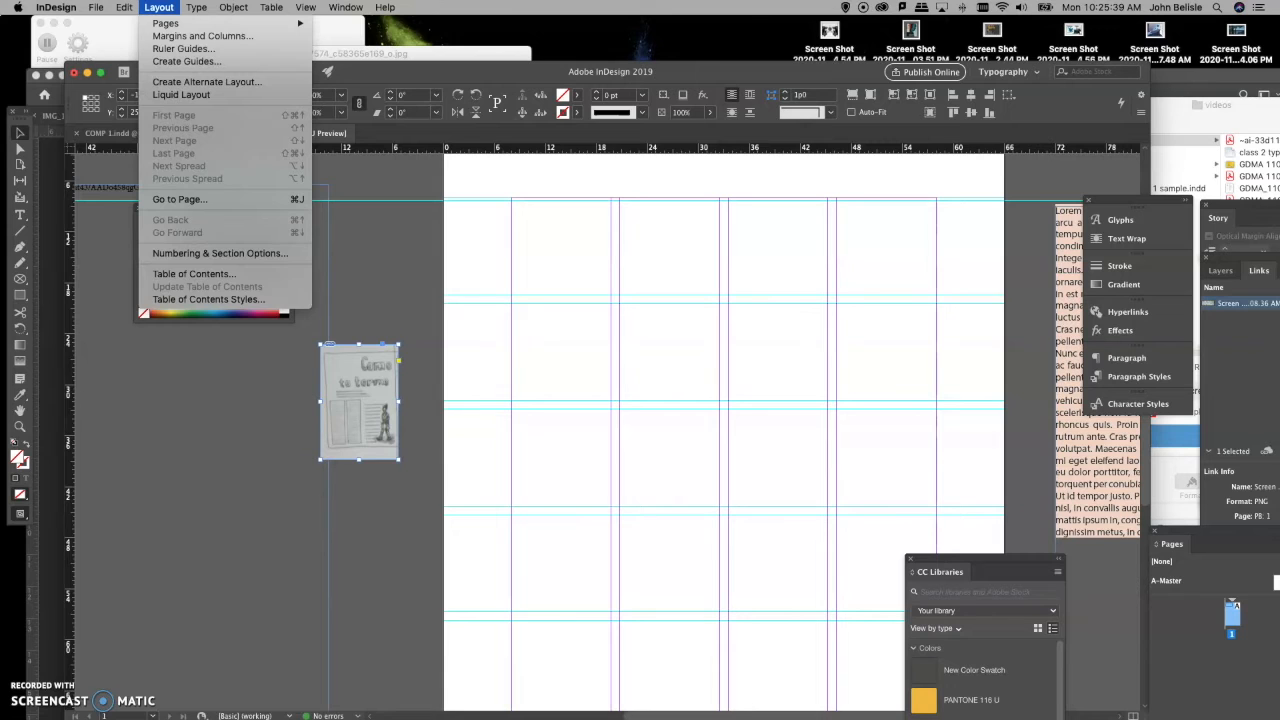
left_click(176, 36)
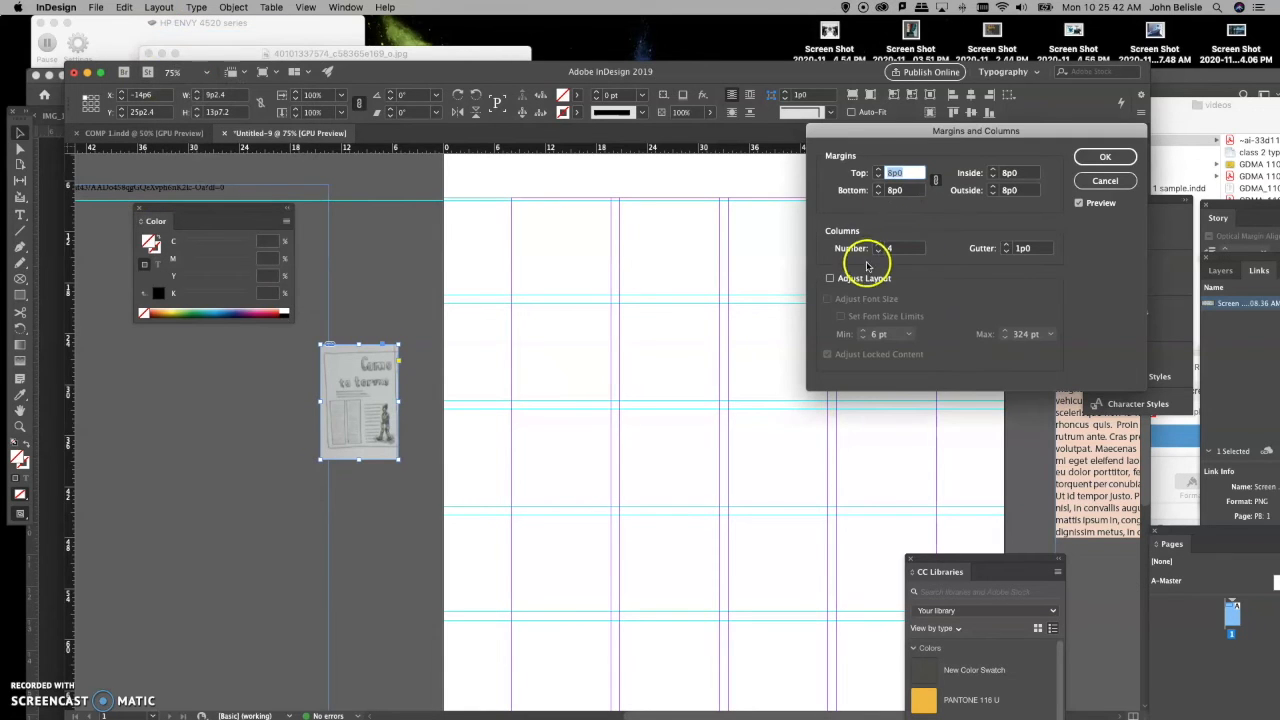
left_click(877, 252)
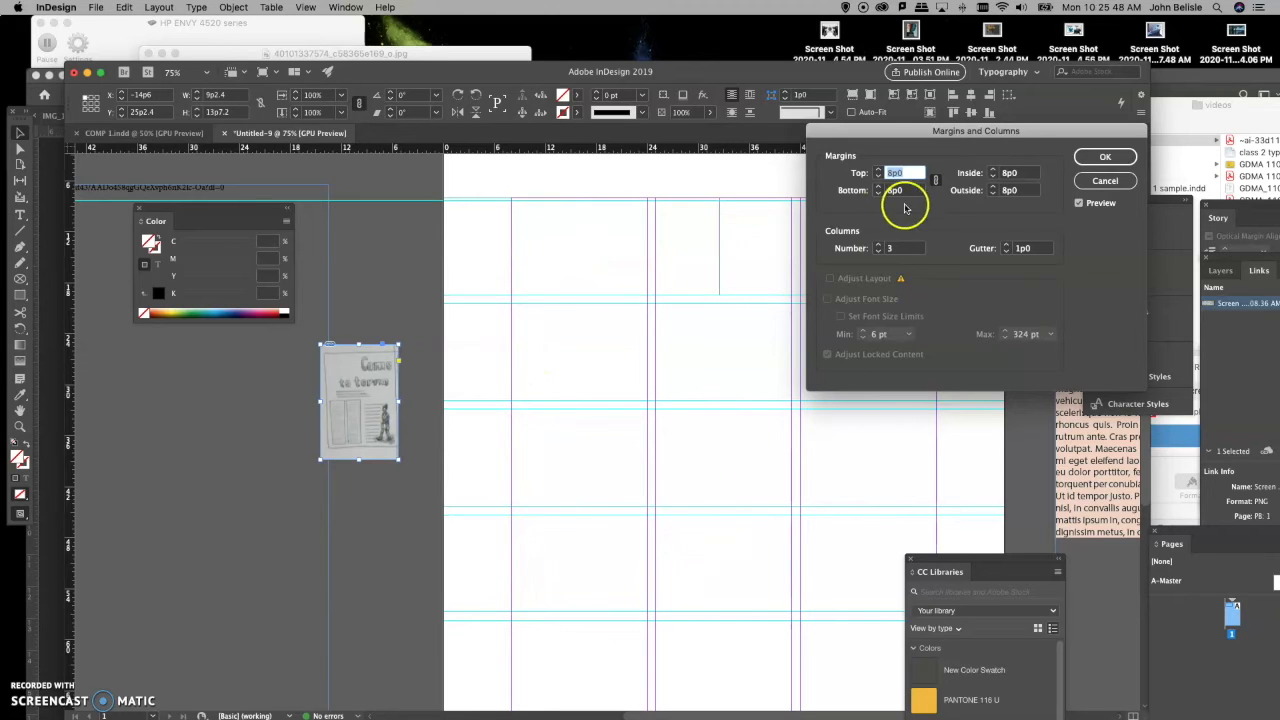
left_click(1104, 157)
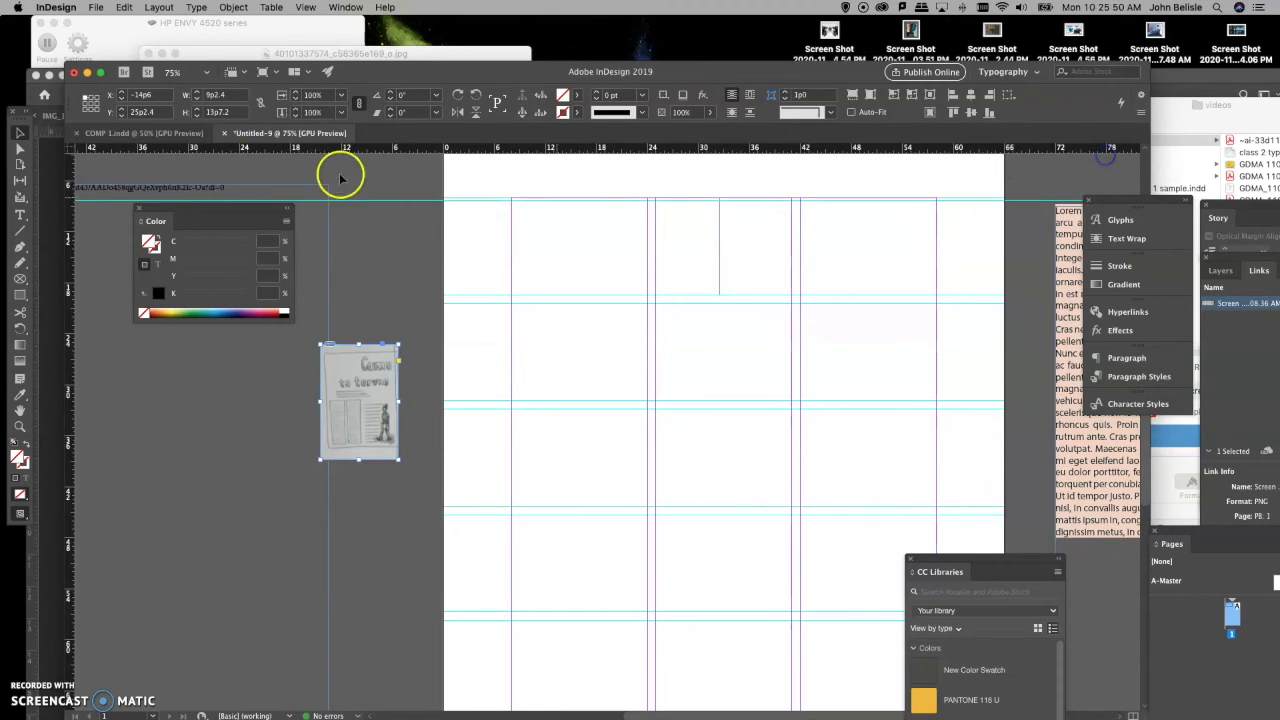
Create guides for 3 rows with a 1p0 gutter, fitted to the margins, removing the existing ruler guides.
left_click(159, 7)
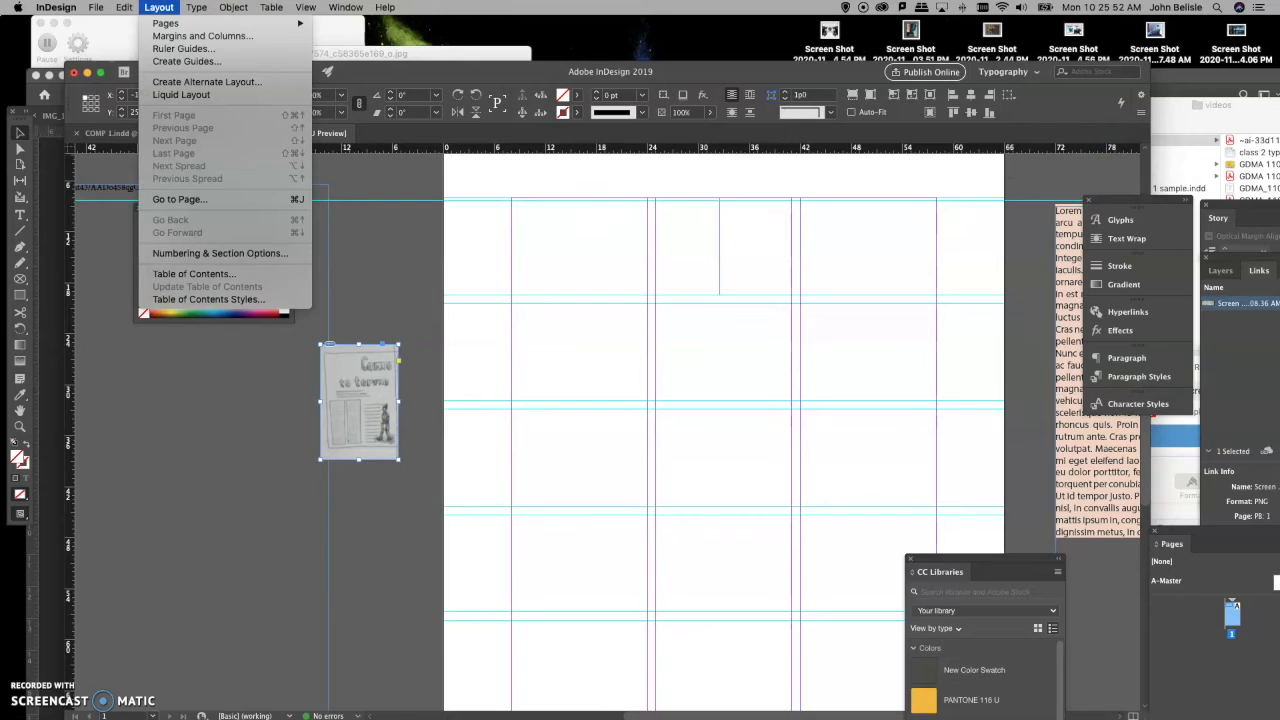
left_click(160, 64)
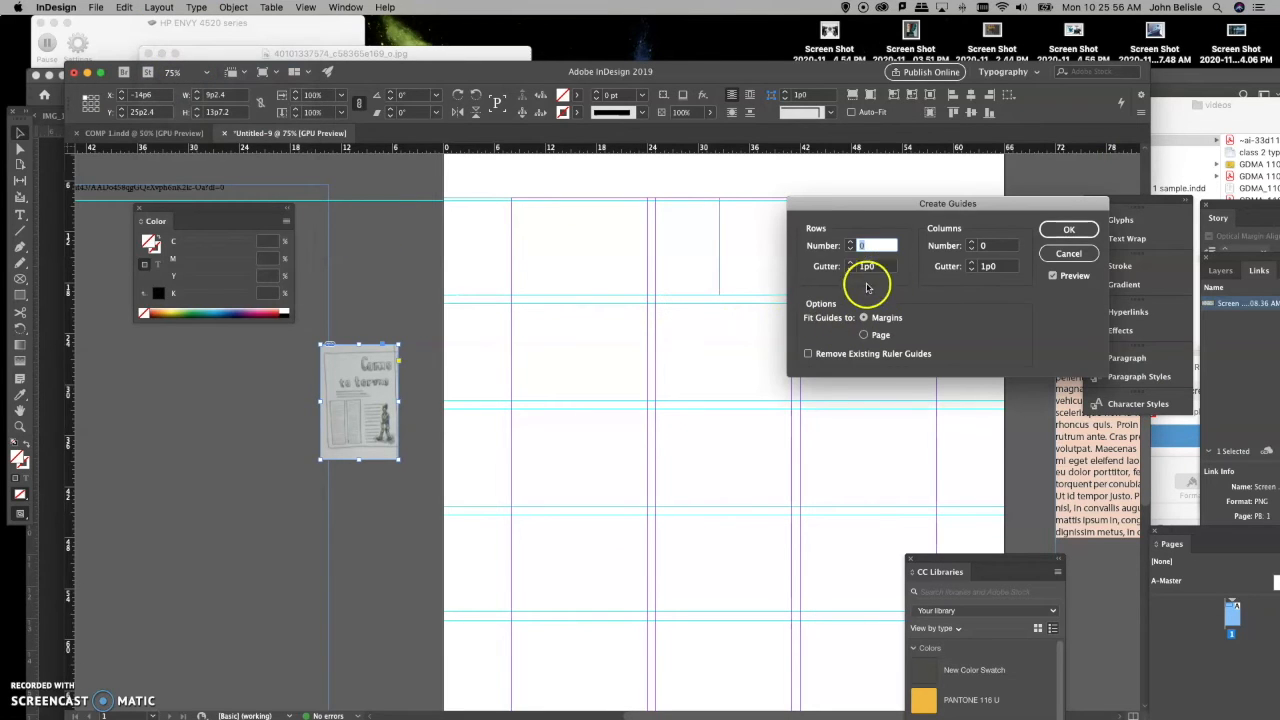
left_click(808, 353)
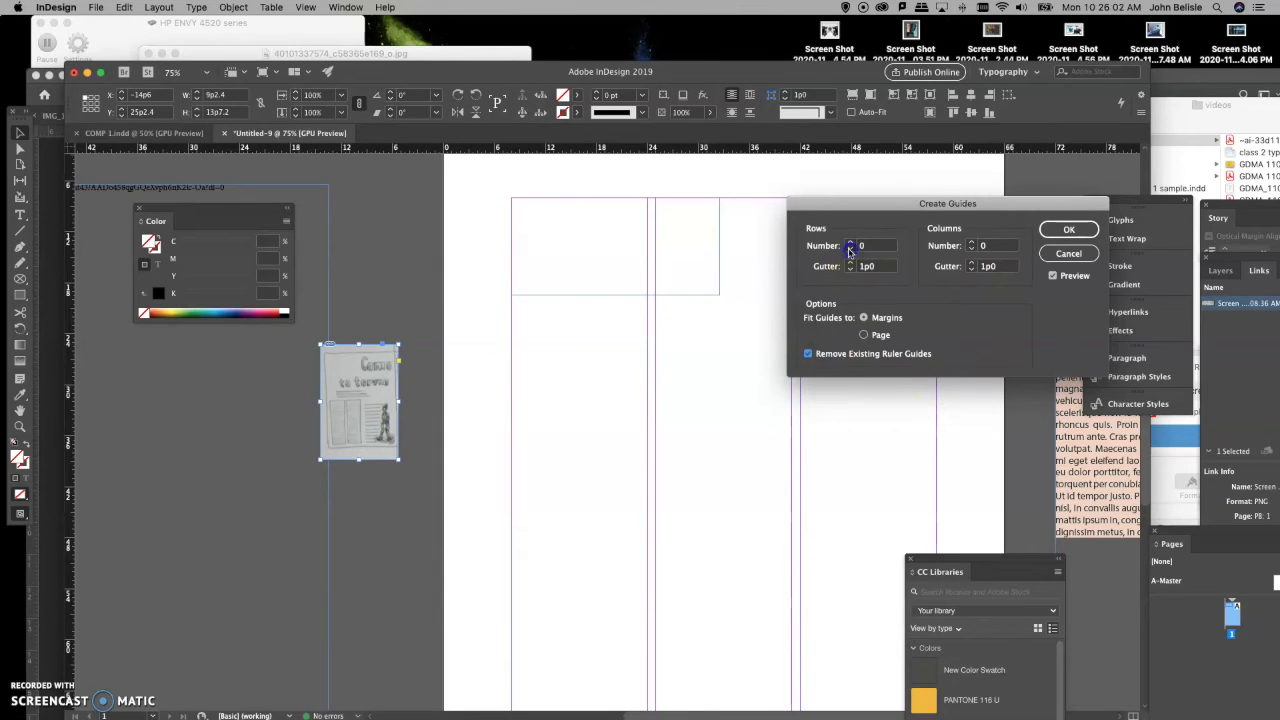
left_click(850, 243)
left_click(850, 243)
left_click(850, 243)
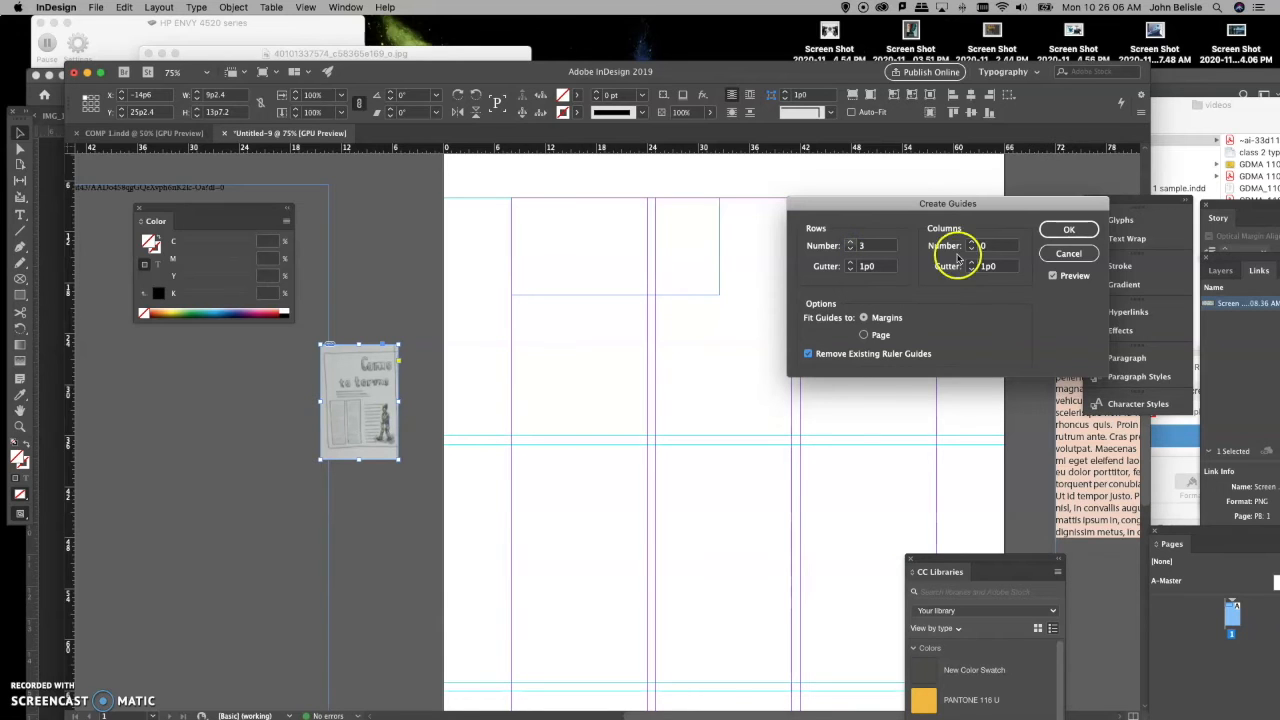
left_click(1066, 230)
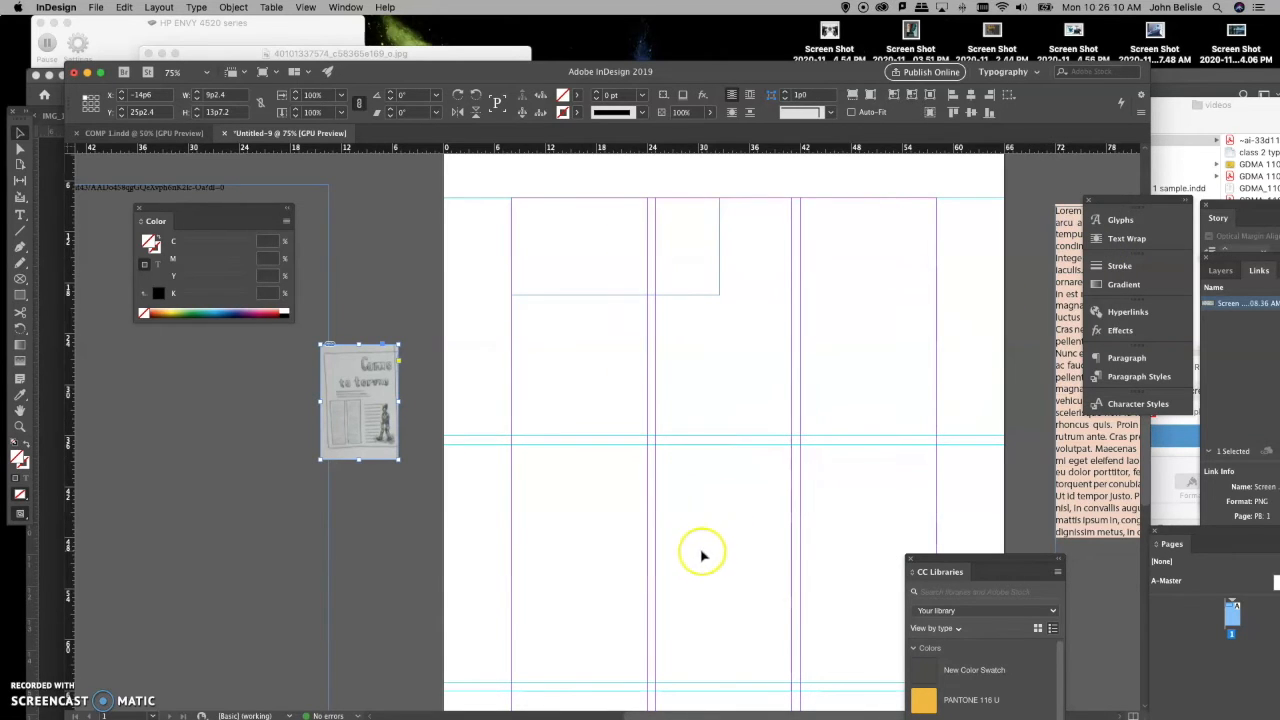
Delete the leftover unfilled rectangle in the upper part of the first two columns.
scroll(700, 551, "down", 5)
scroll(700, 551, "up", 5)
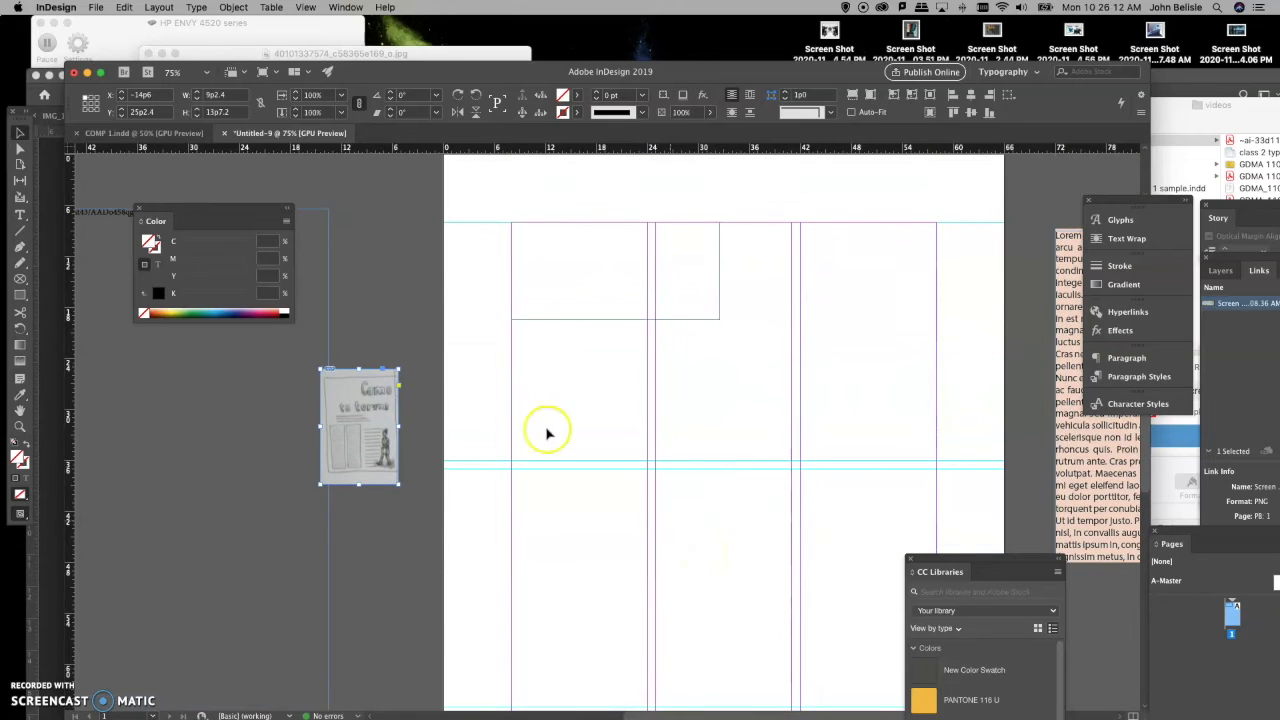
left_click(576, 272)
key("f")
left_click_drag(553, 284, 686, 343)
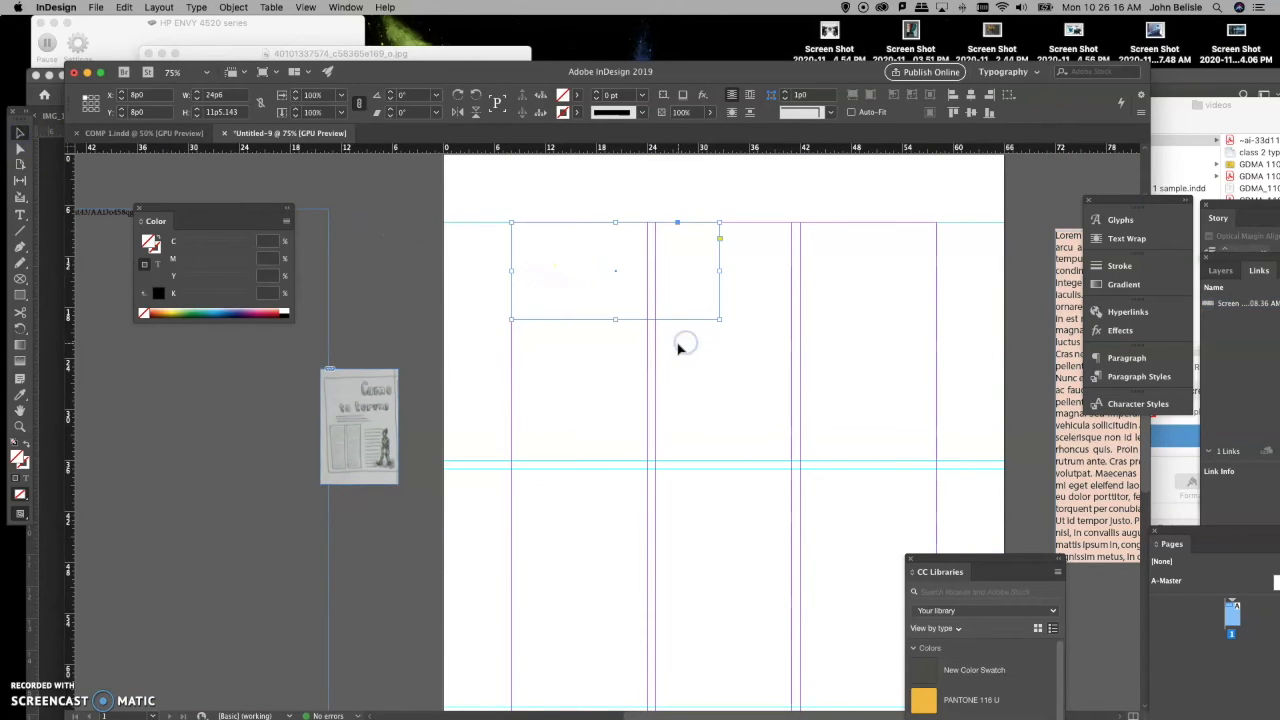
key("Delete")
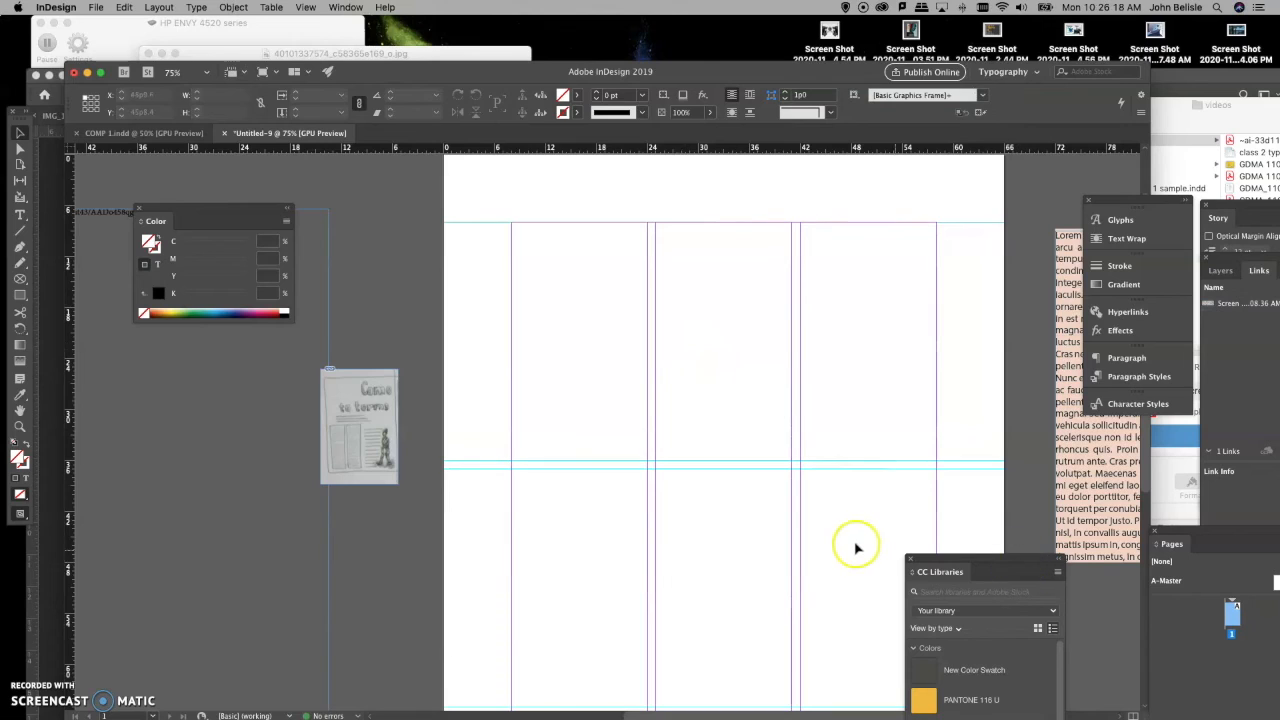
Move the lorem ipsum text frame onto the page at X 8p0, Y 37p0 and narrow it to 33p0, spanning the first two columns.
scroll(856, 548, "down", 3)
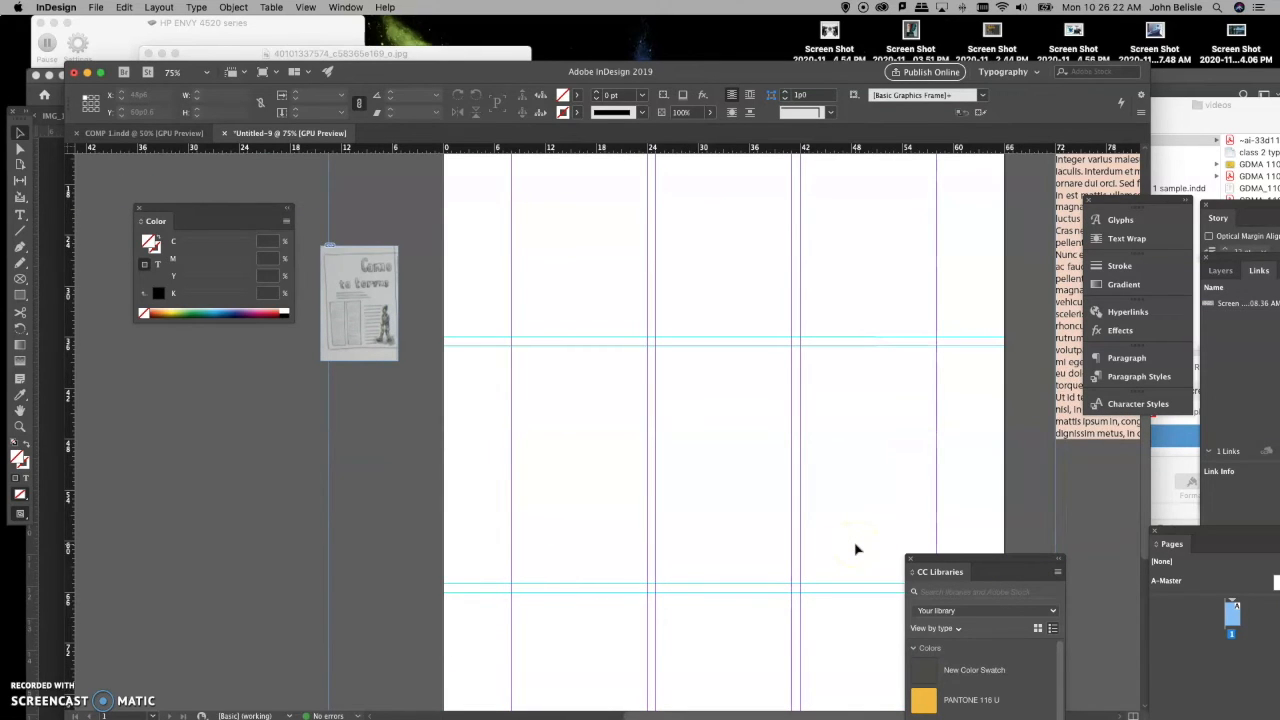
scroll(856, 548, "up", 1)
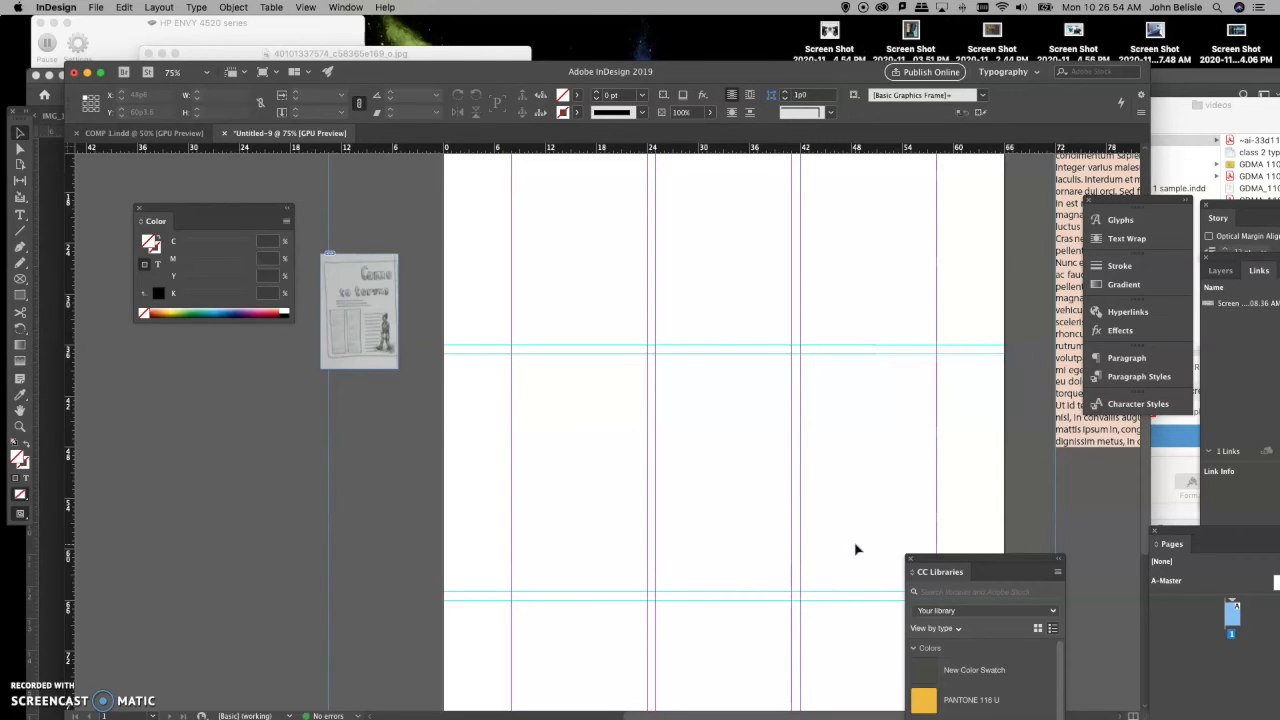
left_click_drag(1074, 226, 528, 462)
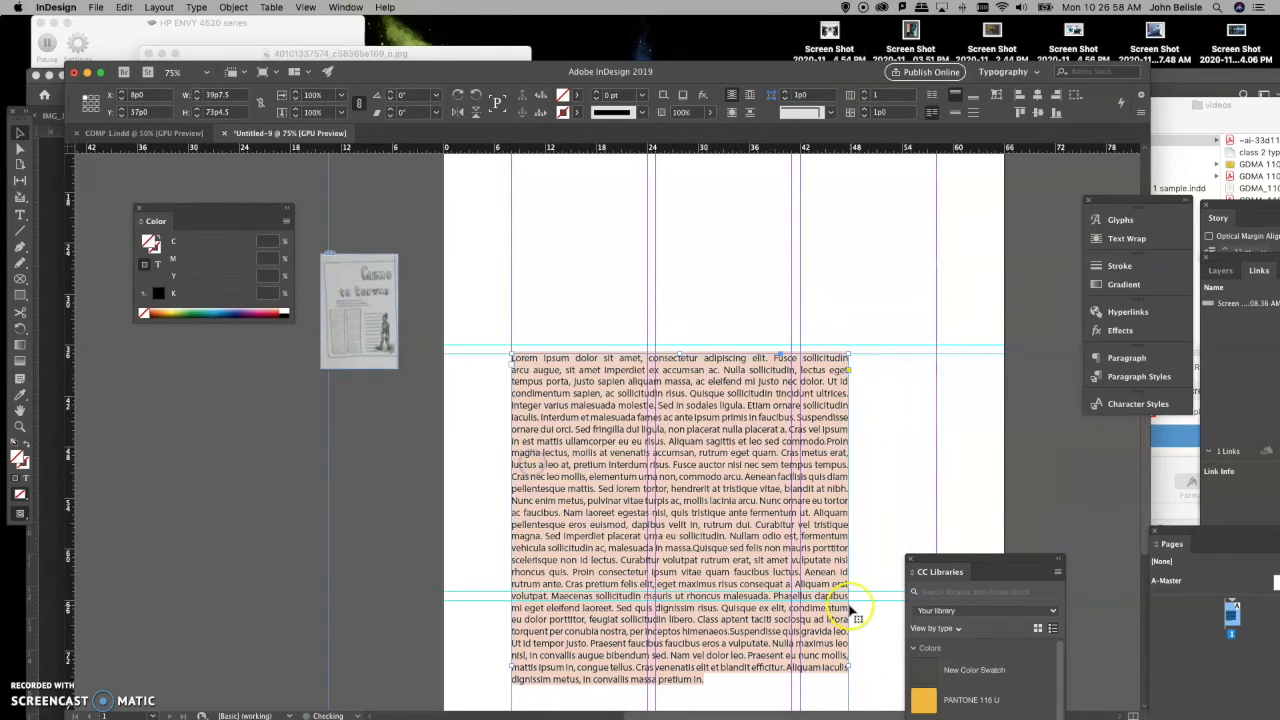
left_click_drag(846, 667, 791, 667)
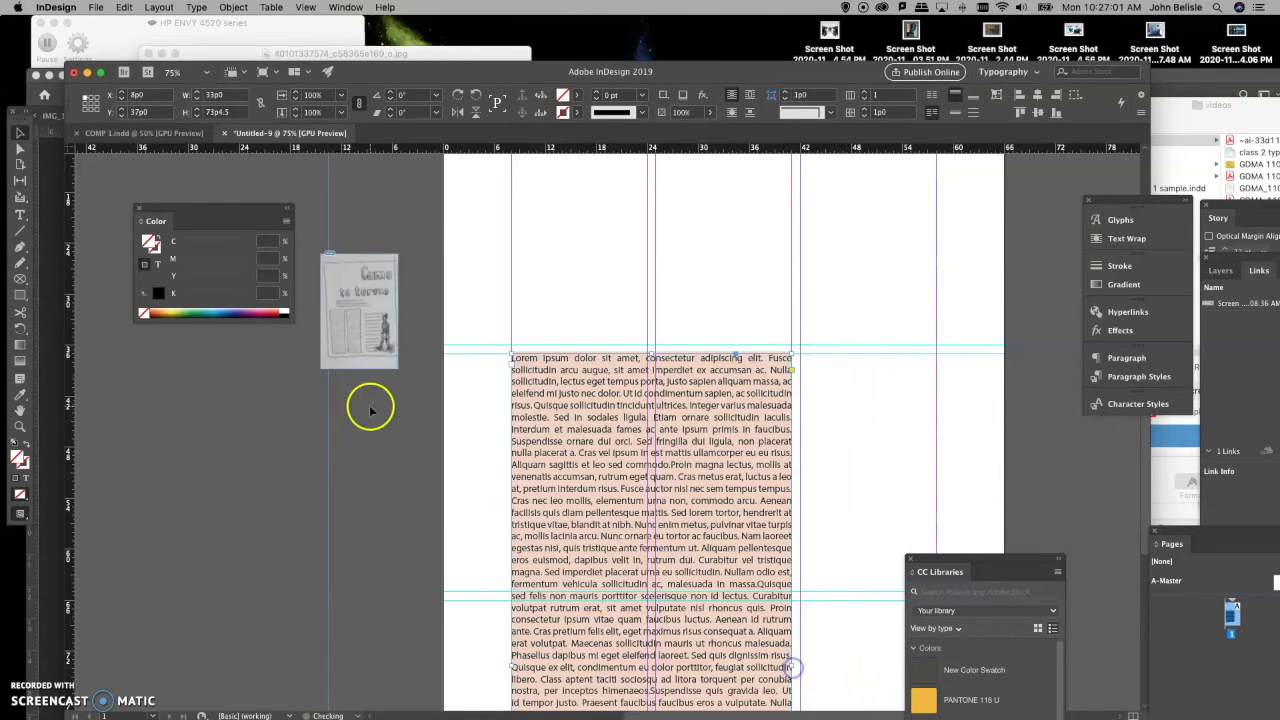
Select all the text in the lorem ipsum frame and move the CC Libraries panel clear of the page.
left_click(20, 216)
left_click_drag(580, 482, 578, 421)
key("super+a")
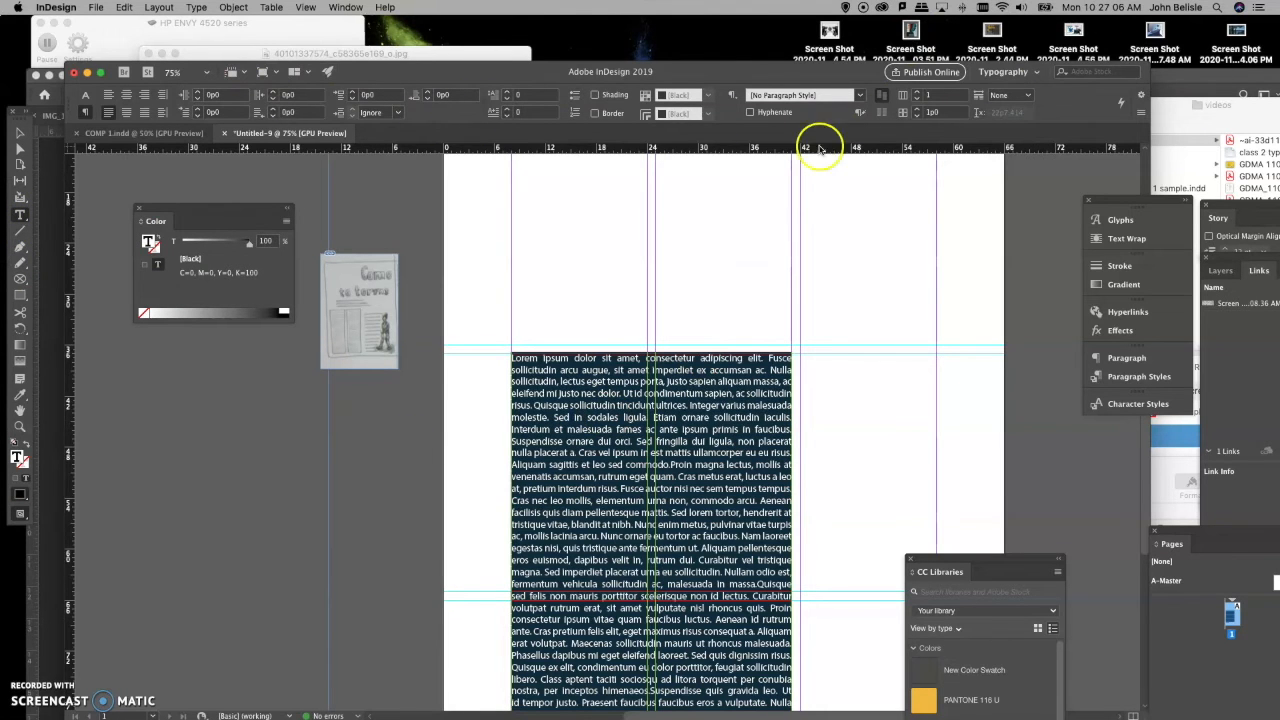
left_click_drag(933, 561, 1090, 452)
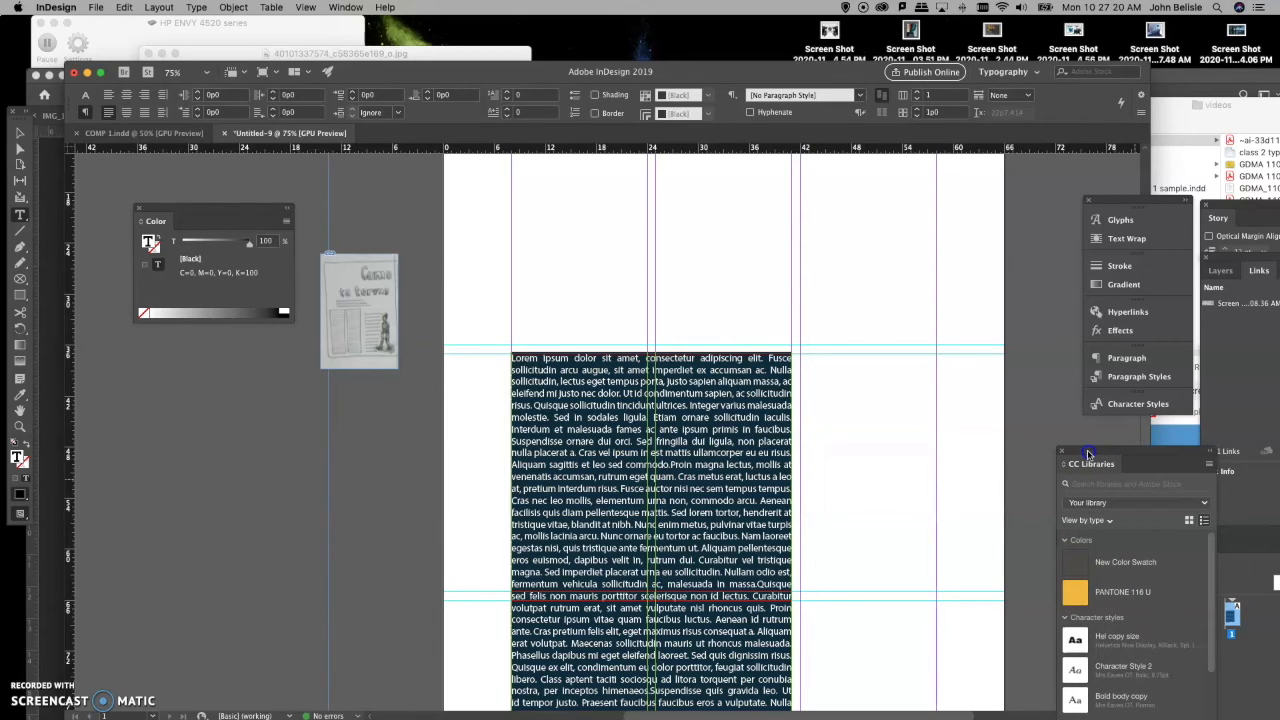
left_click_drag(1088, 453, 1087, 453)
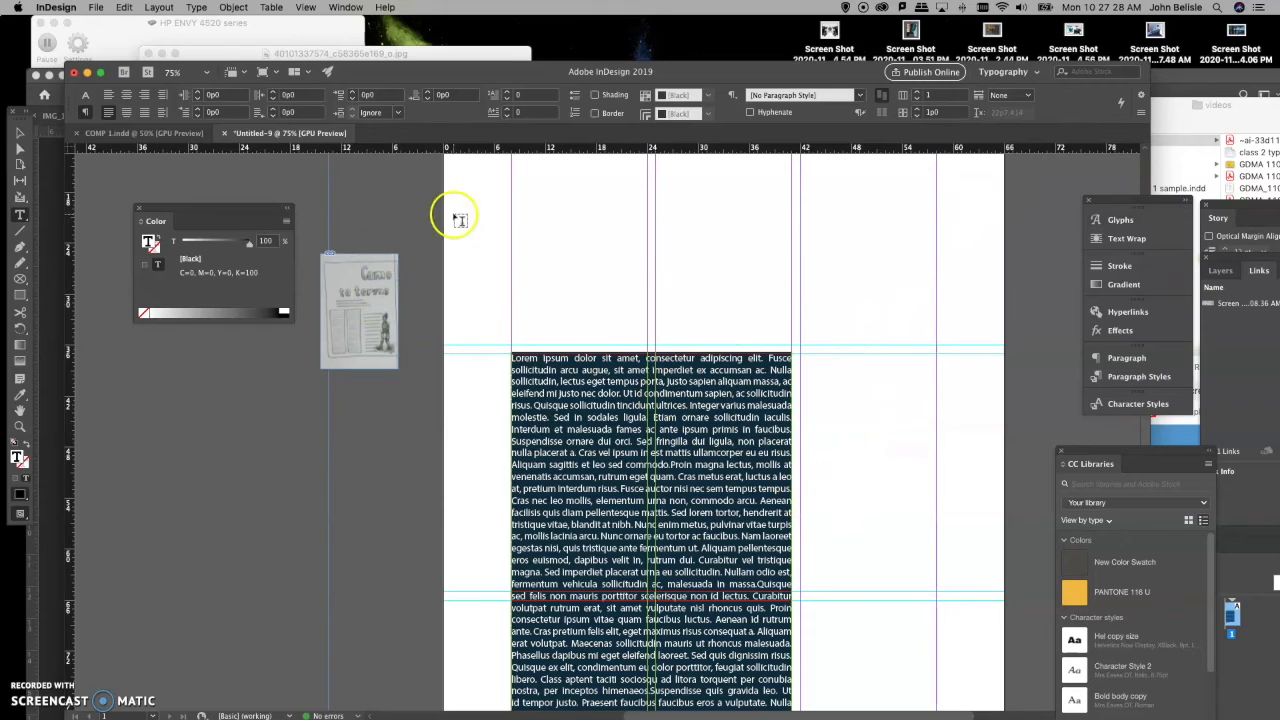
Open the Character panel and place it over the page's third column, above the middle row.
left_click(345, 7)
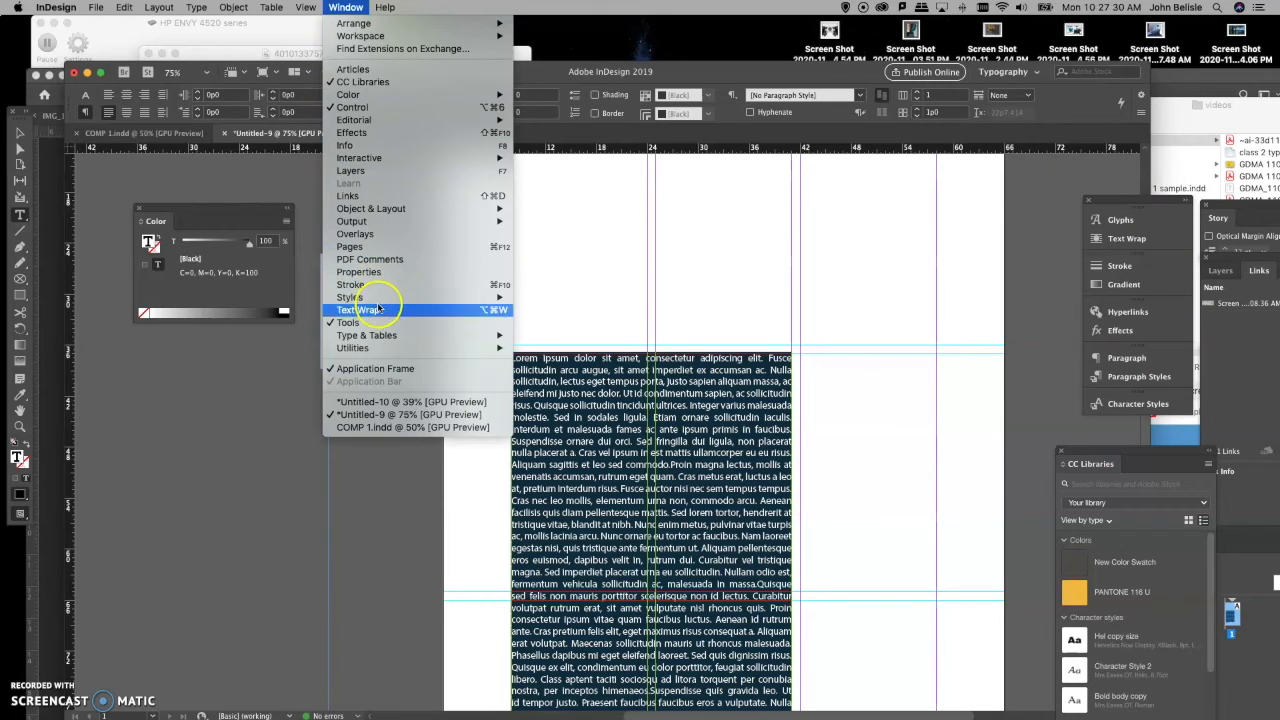
mouse_move(372, 299)
mouse_move(380, 335)
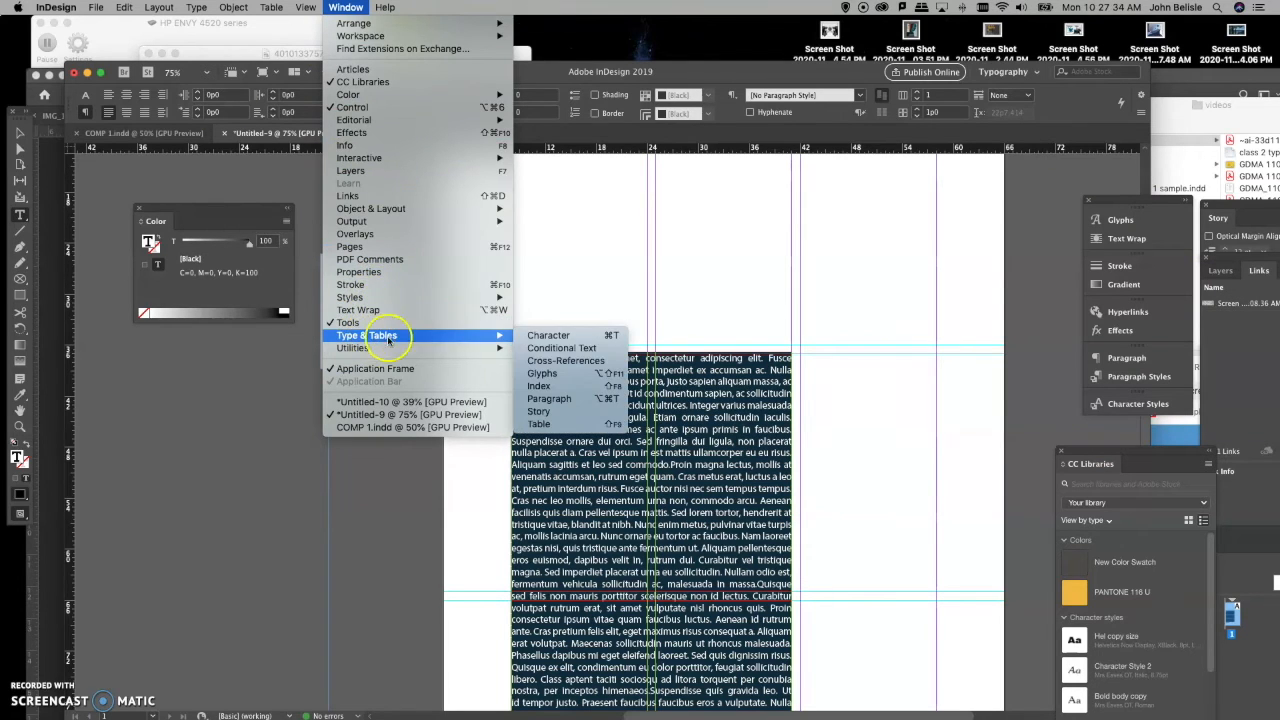
left_click(550, 337)
left_click_drag(1245, 330, 901, 208)
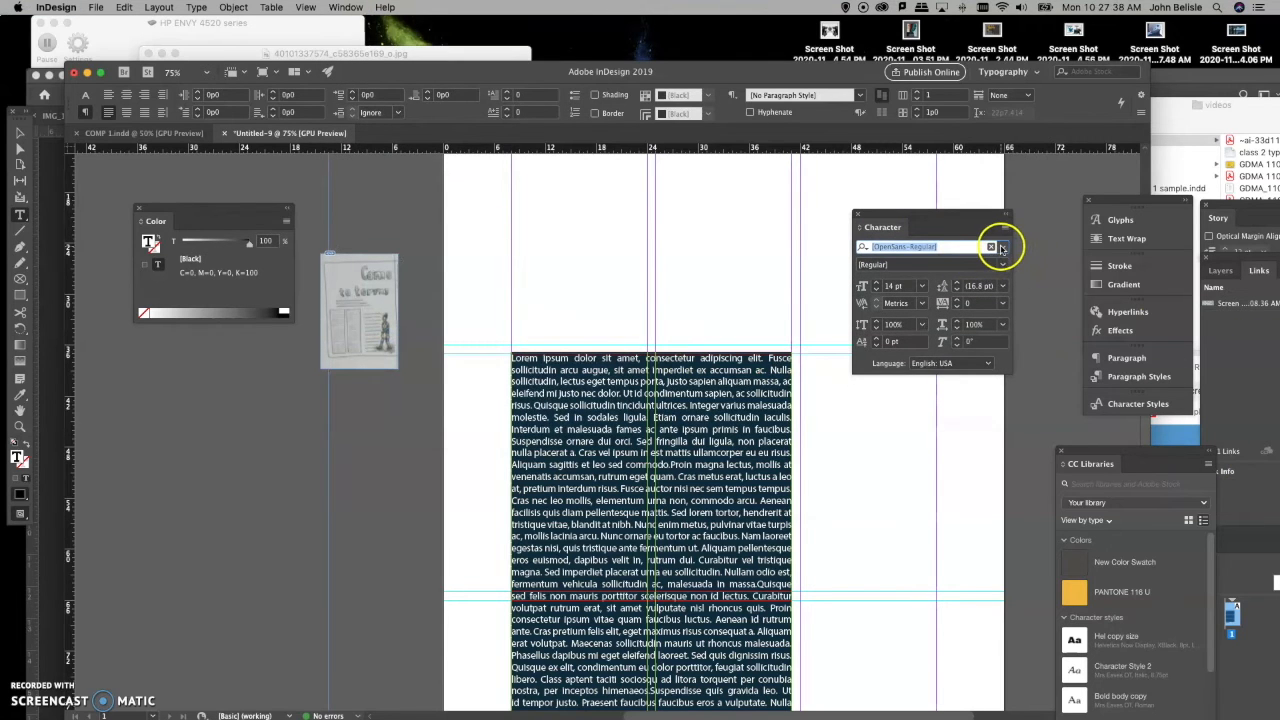
Browse the full font list for a typeface for the selected body text, previewing fonts on it.
left_click(1004, 247)
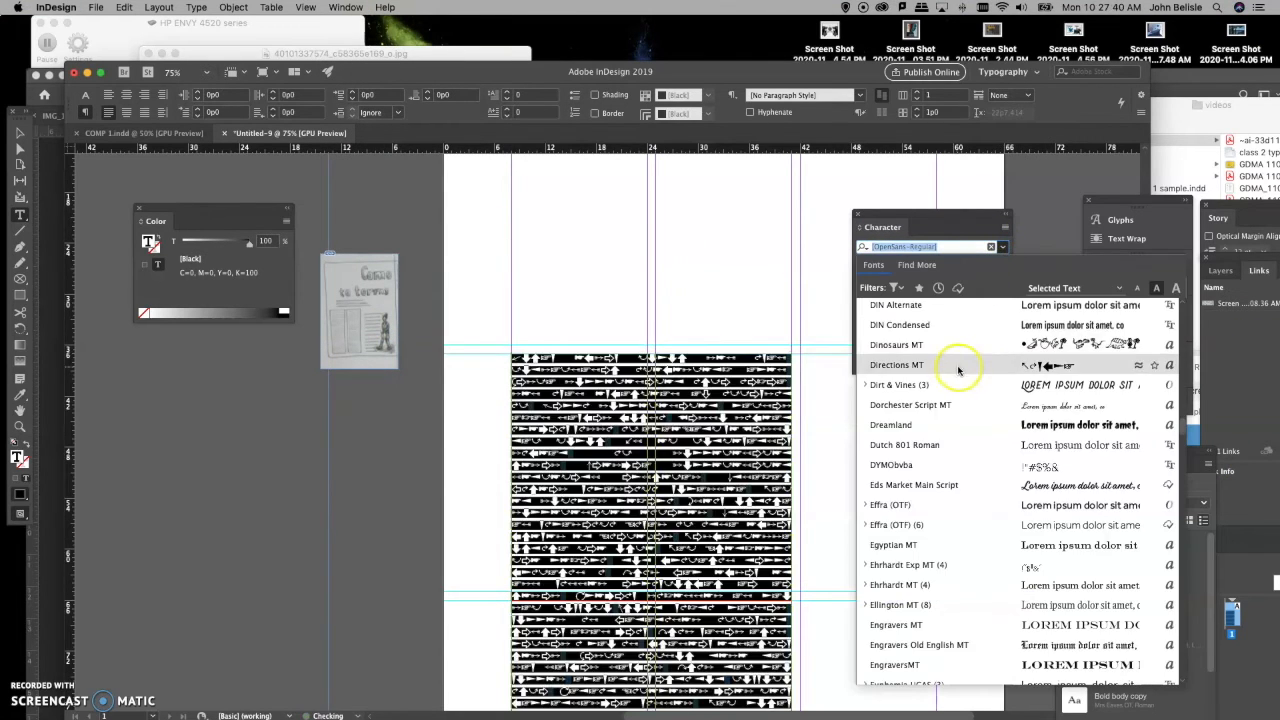
scroll(958, 370, "up", 5)
scroll(960, 371, "up", 5)
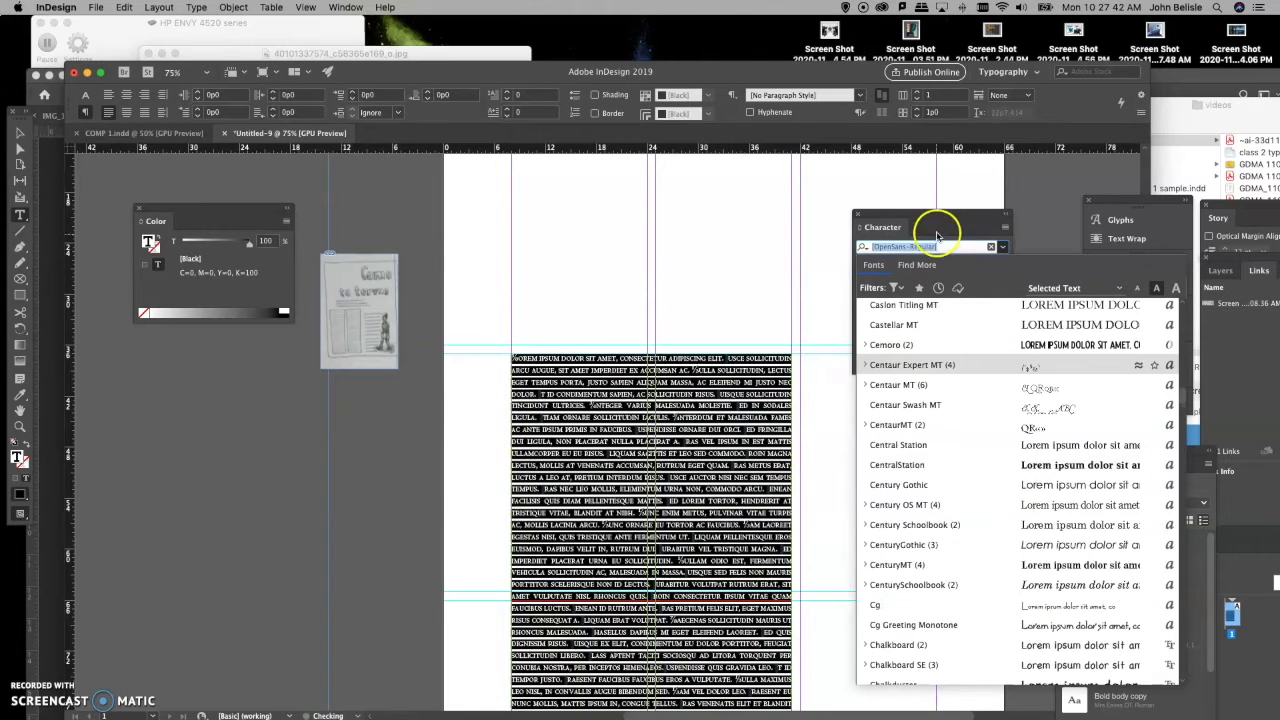
left_click(938, 231)
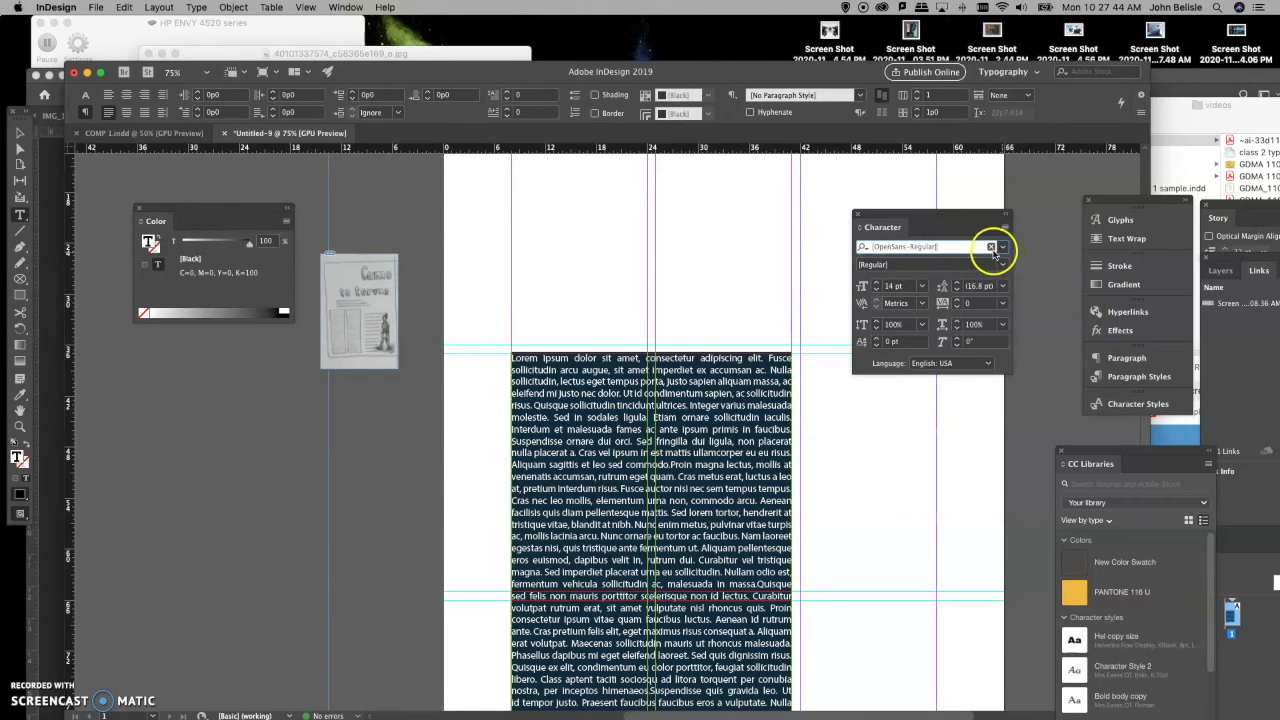
left_click(1004, 247)
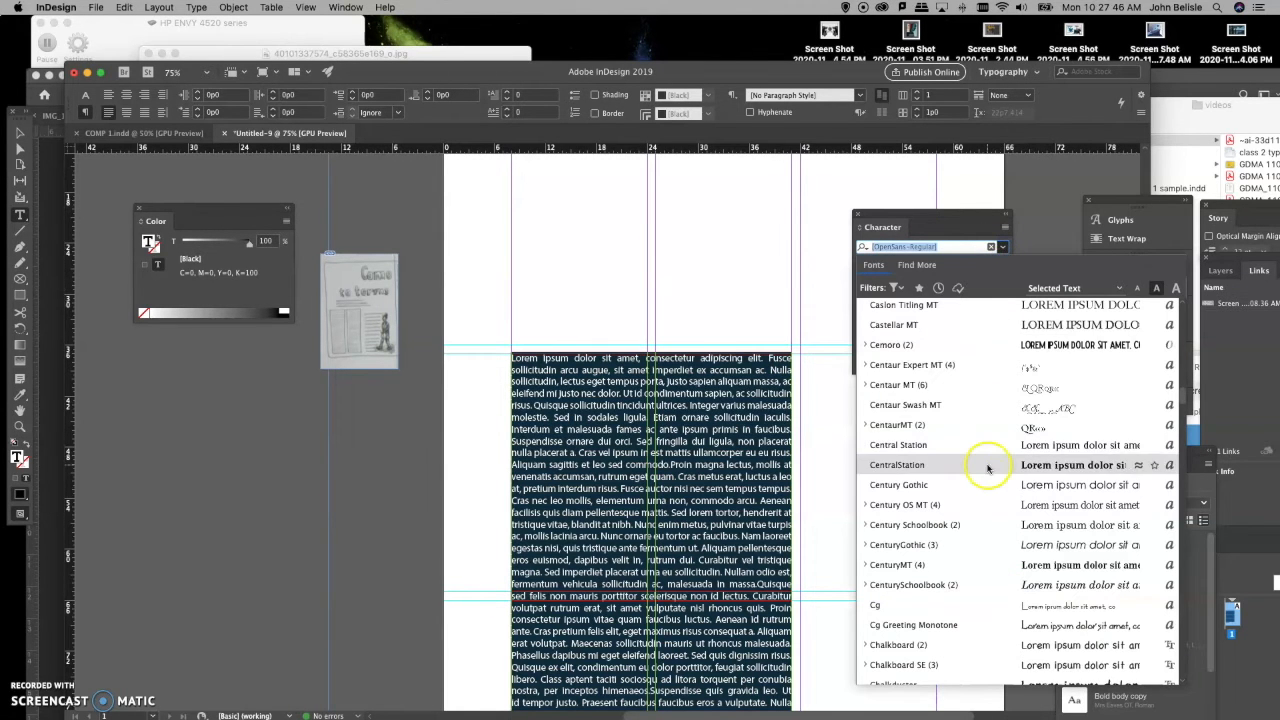
scroll(1000, 503, "down", 4)
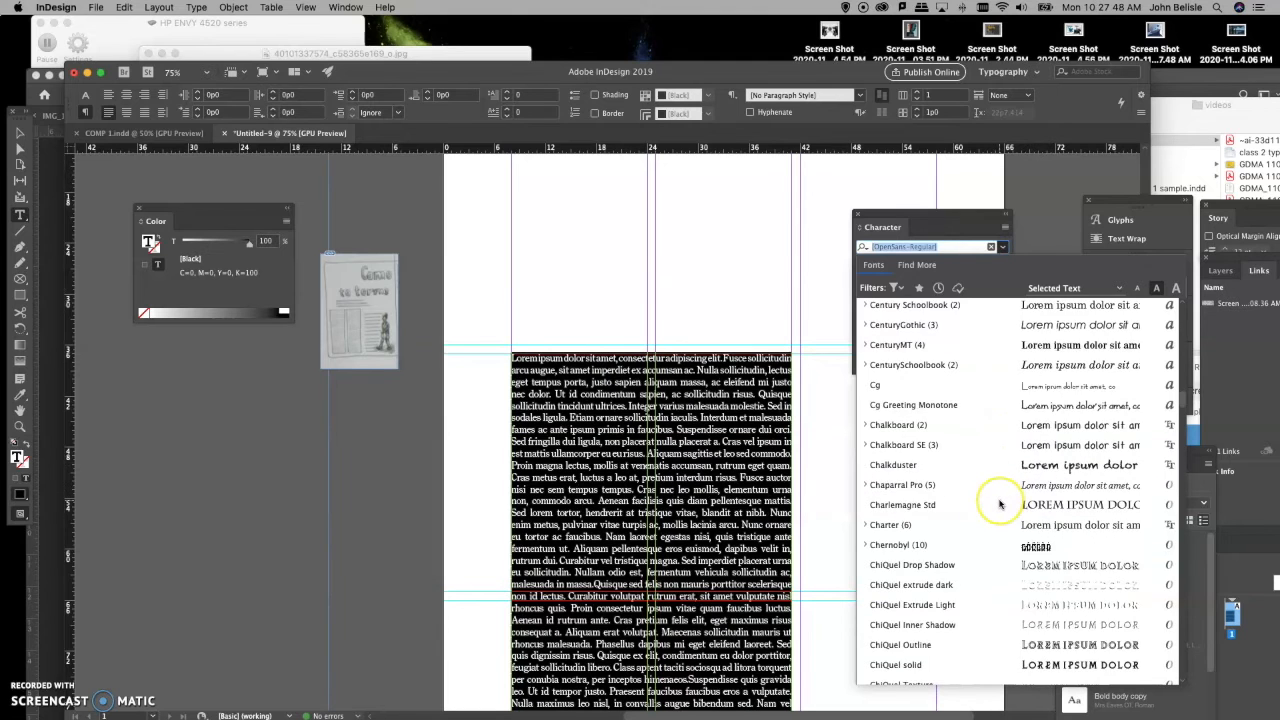
scroll(1000, 503, "down", 8)
scroll(999, 505, "down", 4)
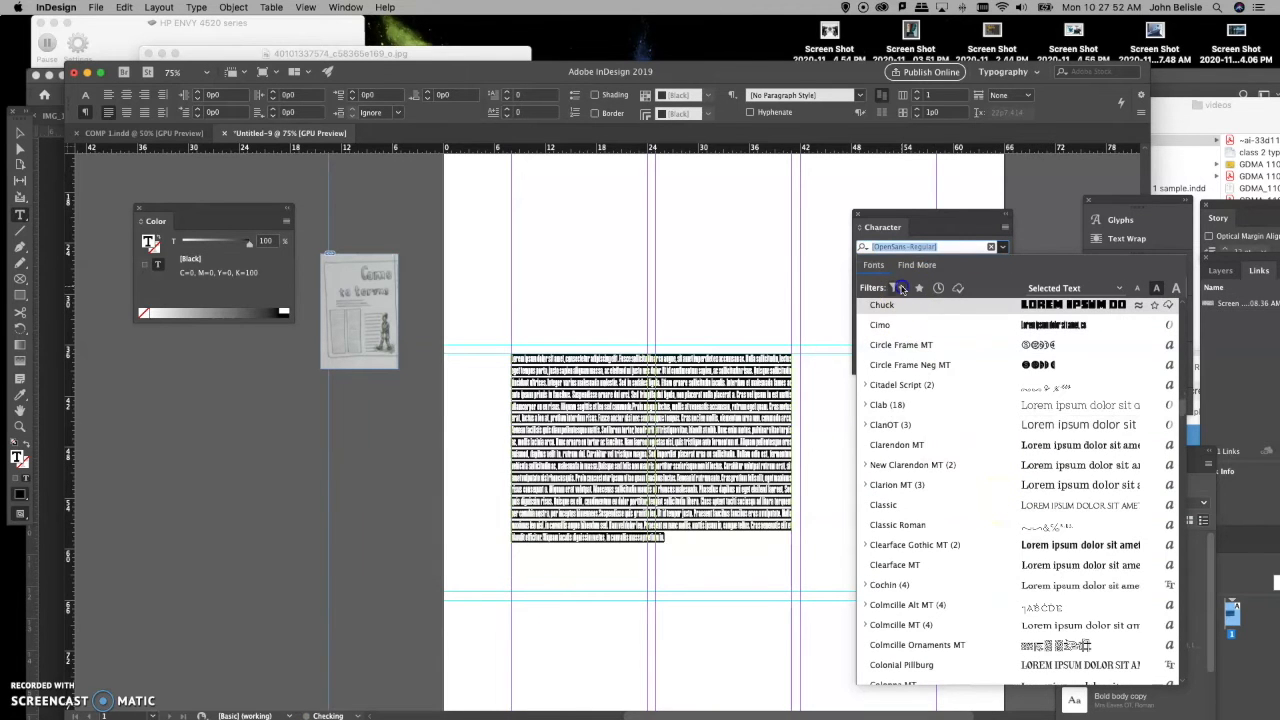
Filter the font list to serif typefaces and try Albertina MT, then Anziano, on the selected text.
left_click(900, 288)
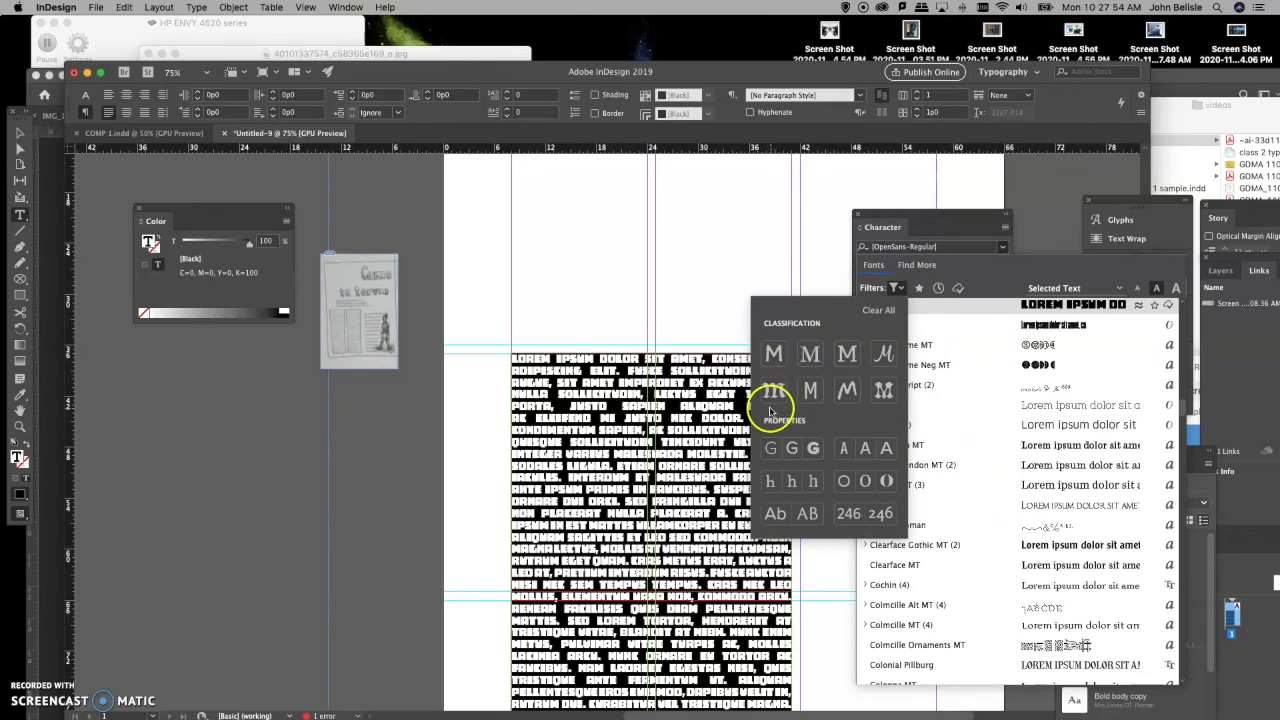
left_click(810, 354)
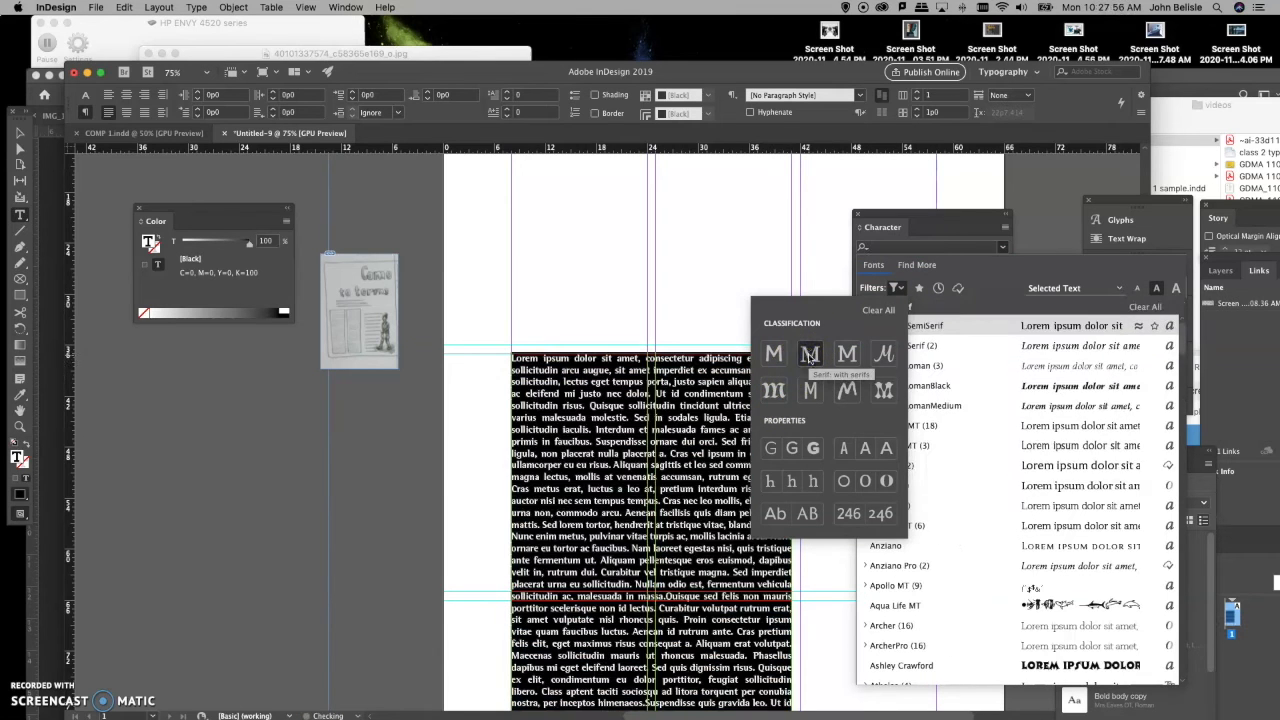
left_click(1030, 422)
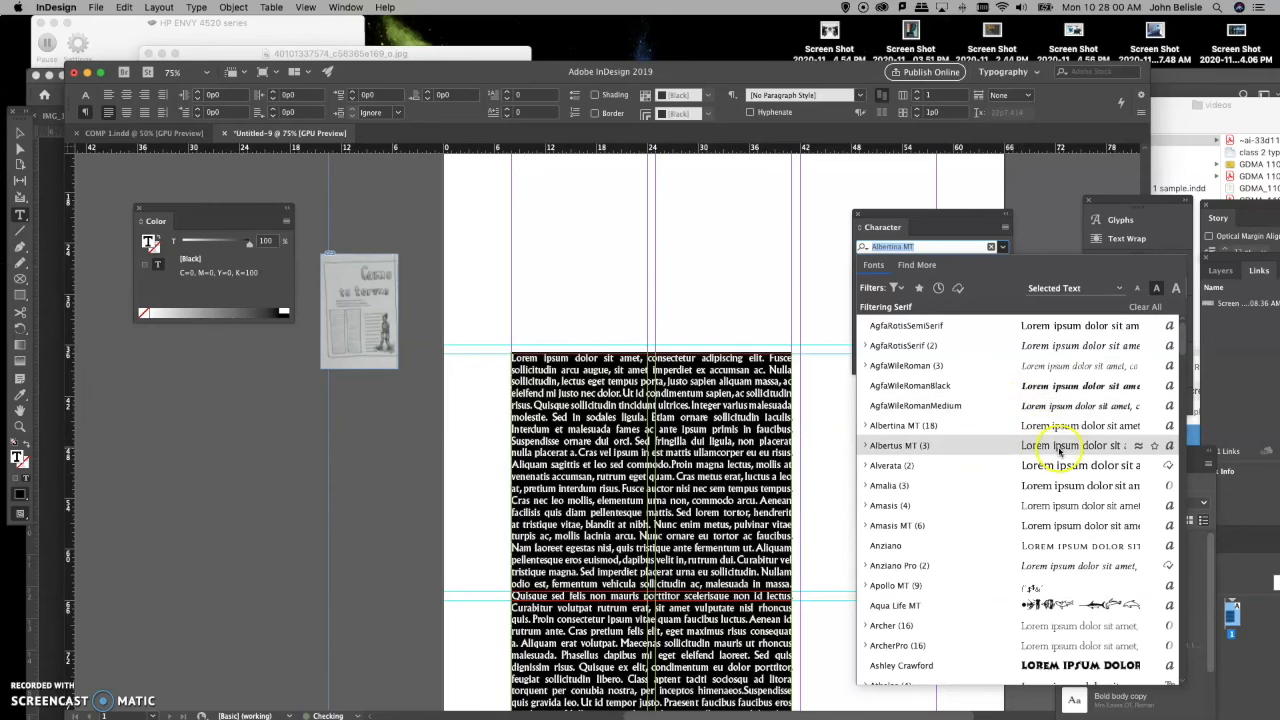
scroll(1060, 440, "down", 2)
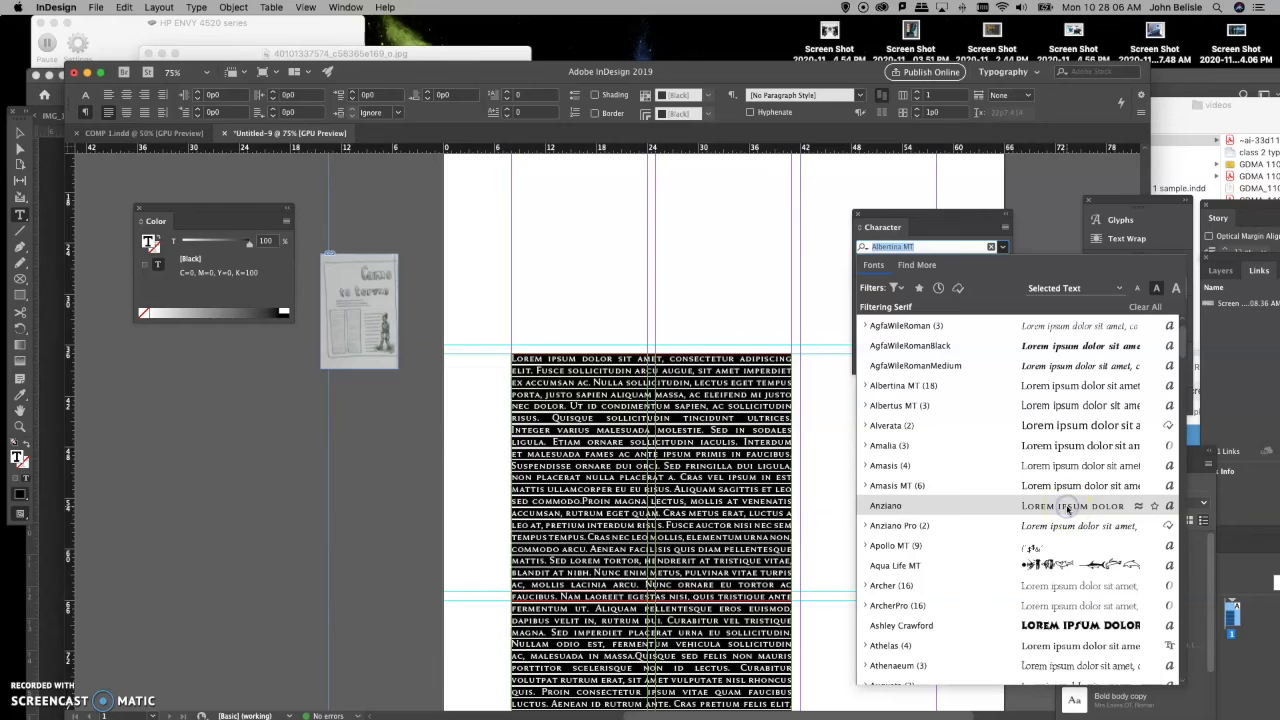
left_click(1017, 505)
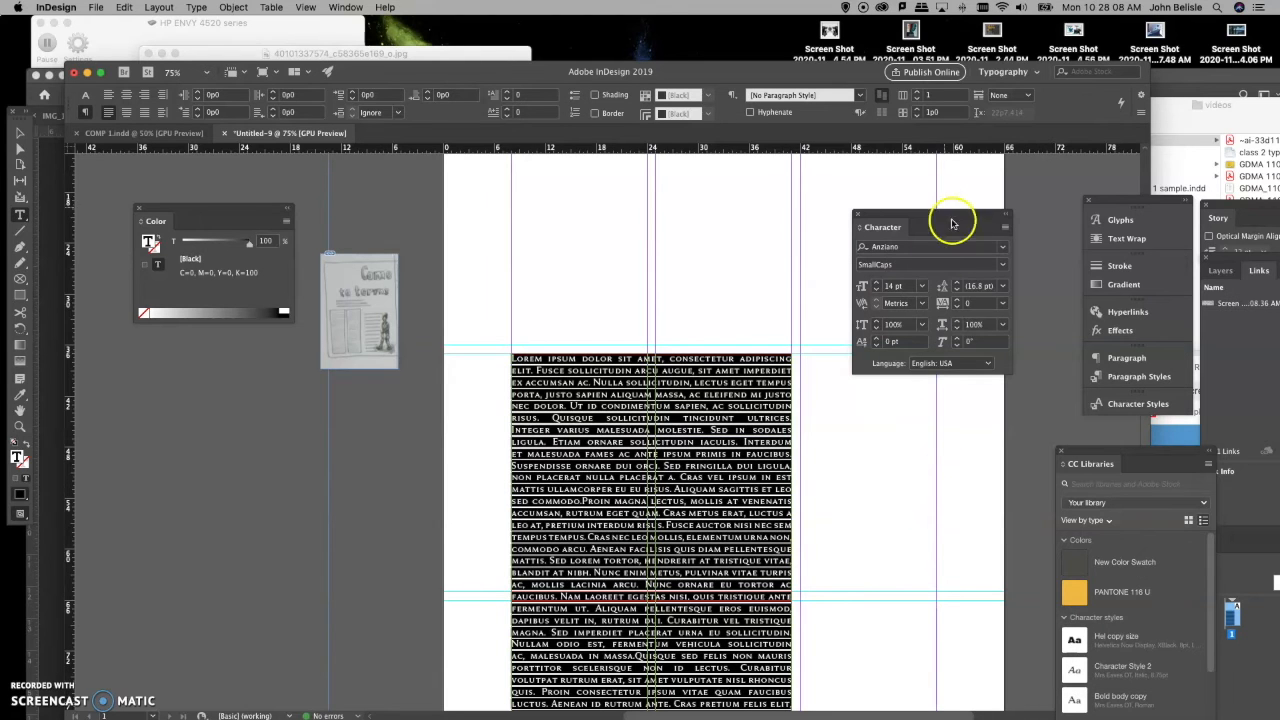
Change the selected text's font to AgfaRotisSemiSerif and check which styles it offers.
left_click(1003, 250)
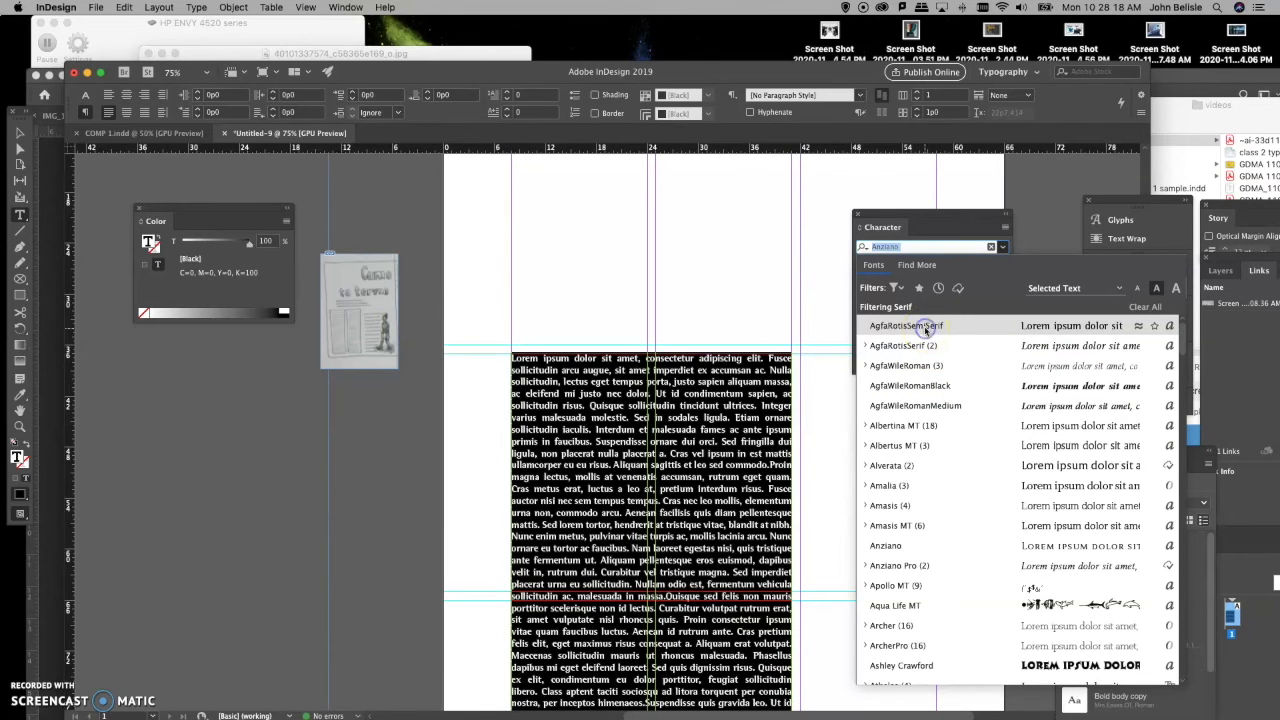
left_click(926, 327)
left_click(1003, 265)
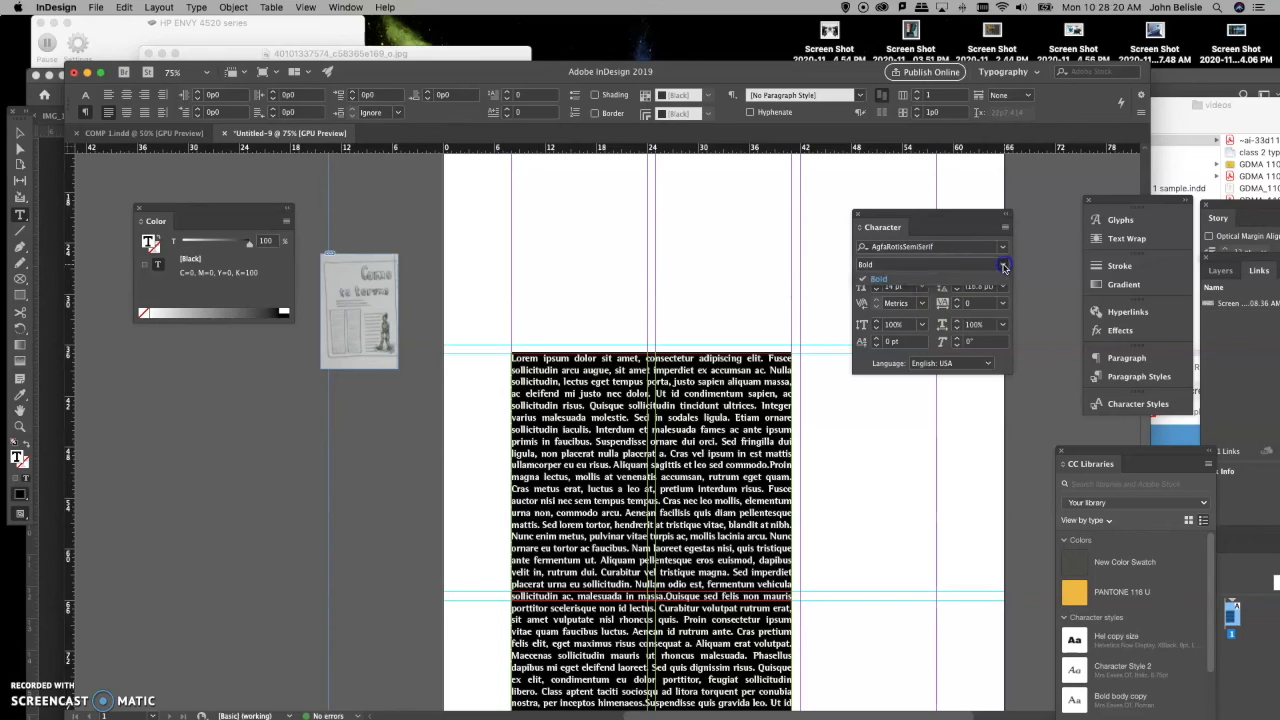
left_click(1003, 250)
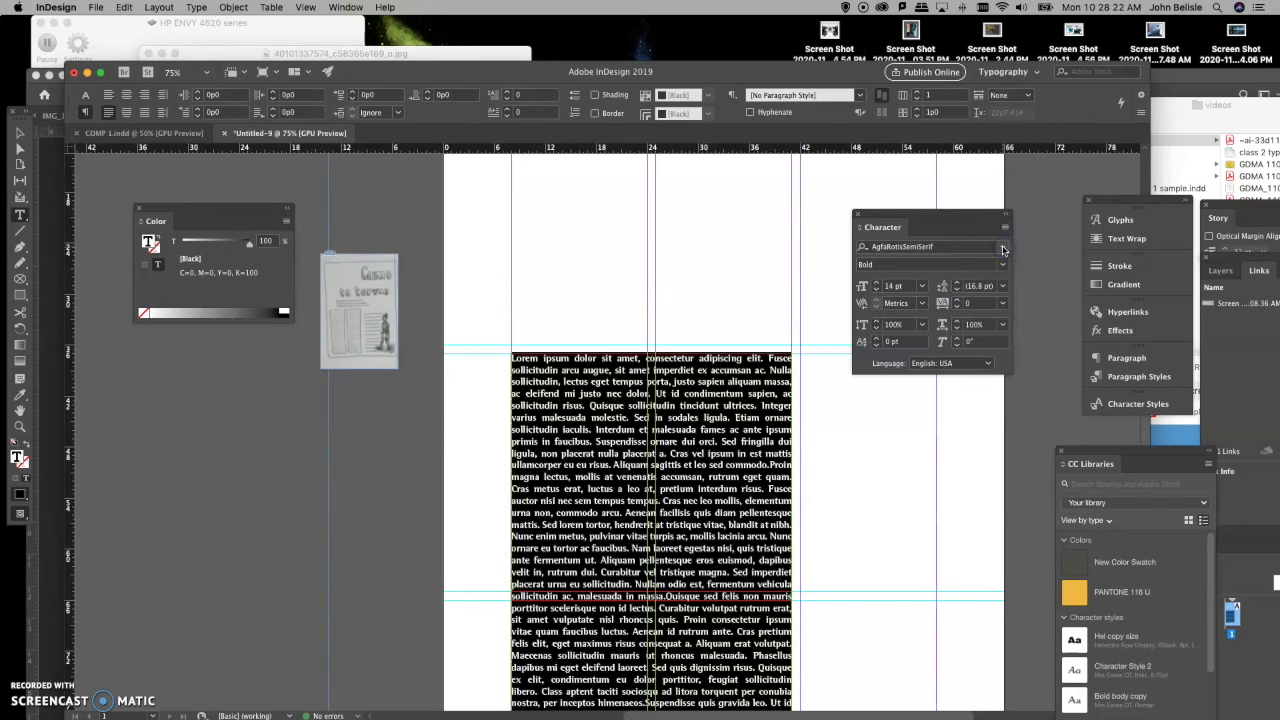
Browse the serif fonts and try Bodoni MT in the Regular style on the selected body text.
left_click(1004, 250)
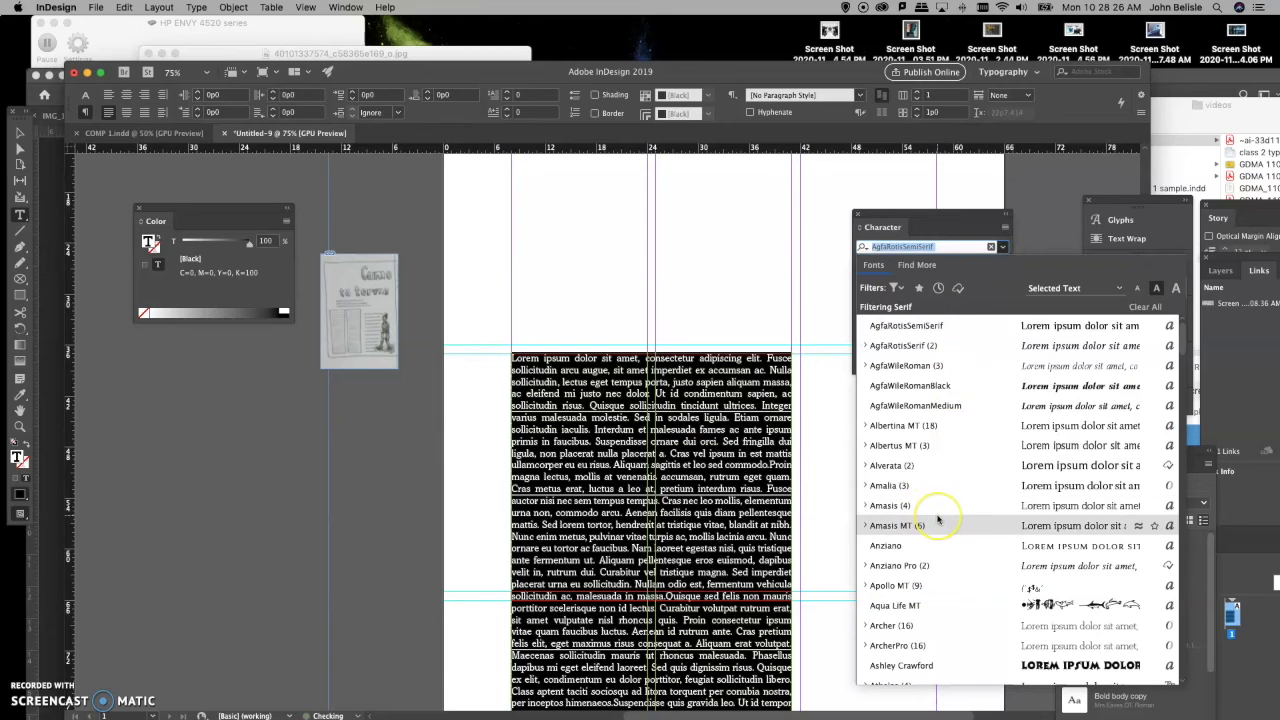
scroll(937, 518, "down", 5)
scroll(937, 518, "down", 1)
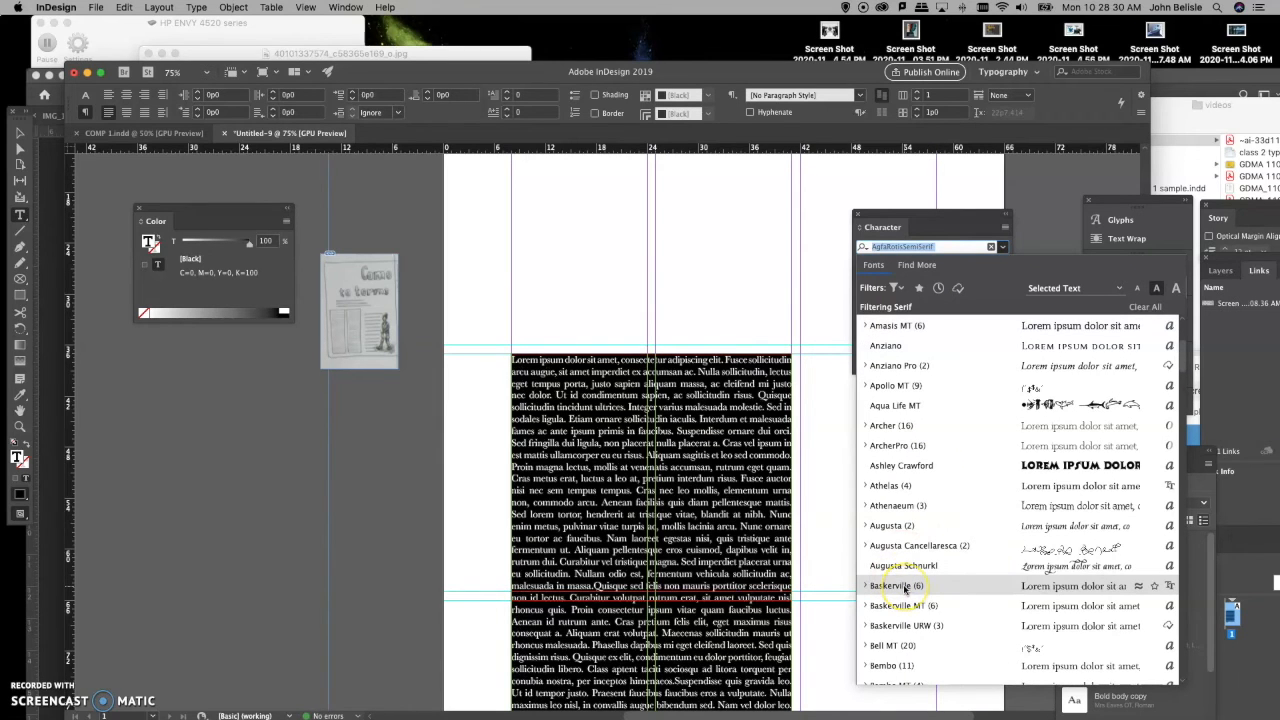
scroll(905, 589, "down", 5)
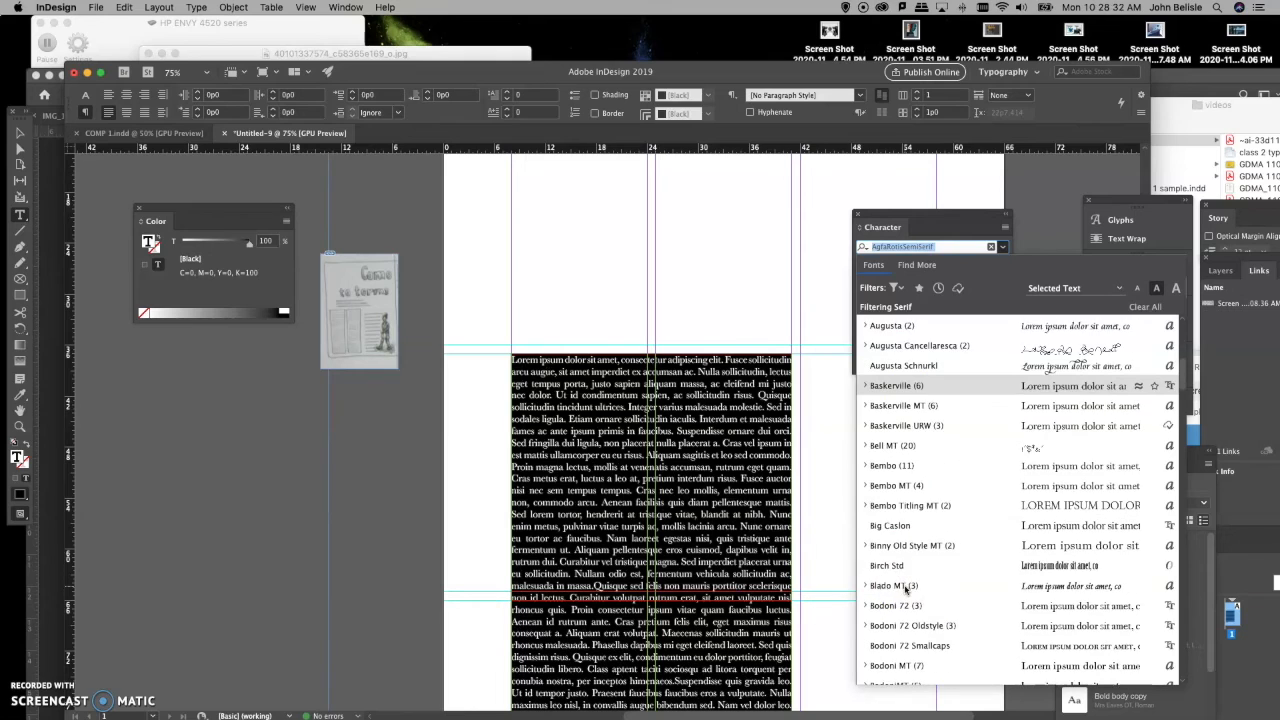
scroll(905, 589, "down", 1)
scroll(905, 589, "down", 3)
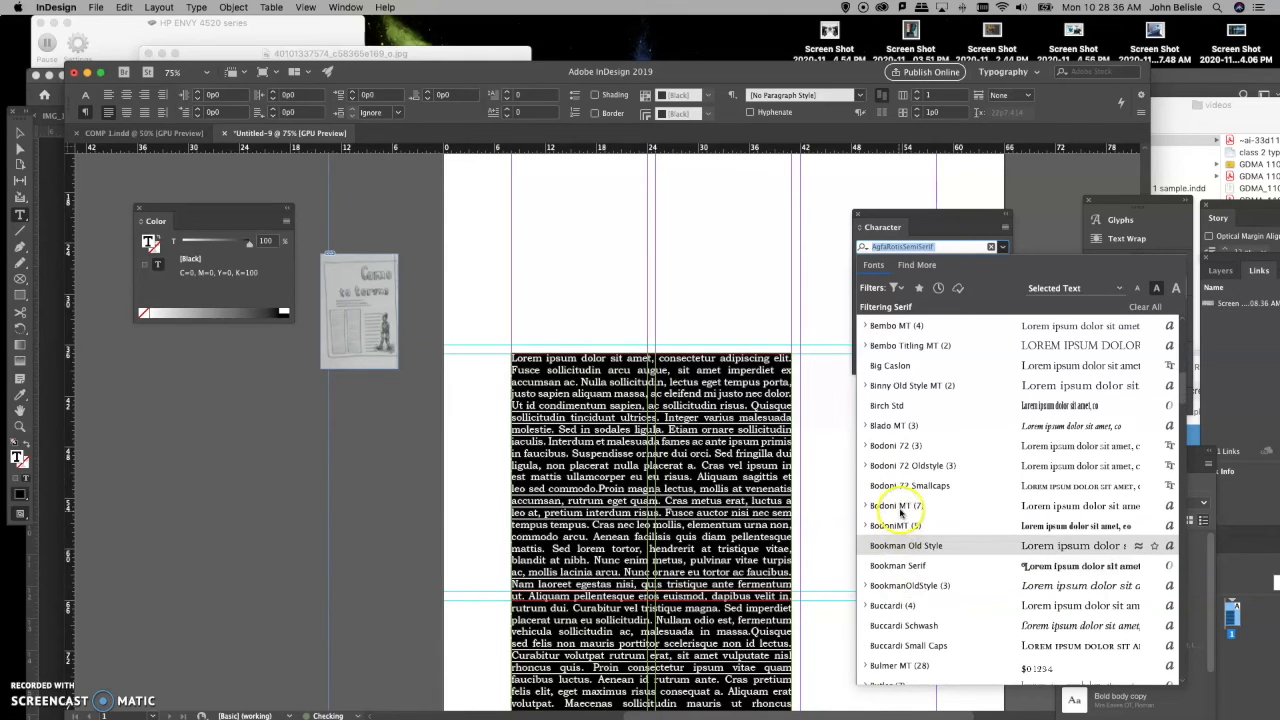
left_click(901, 506)
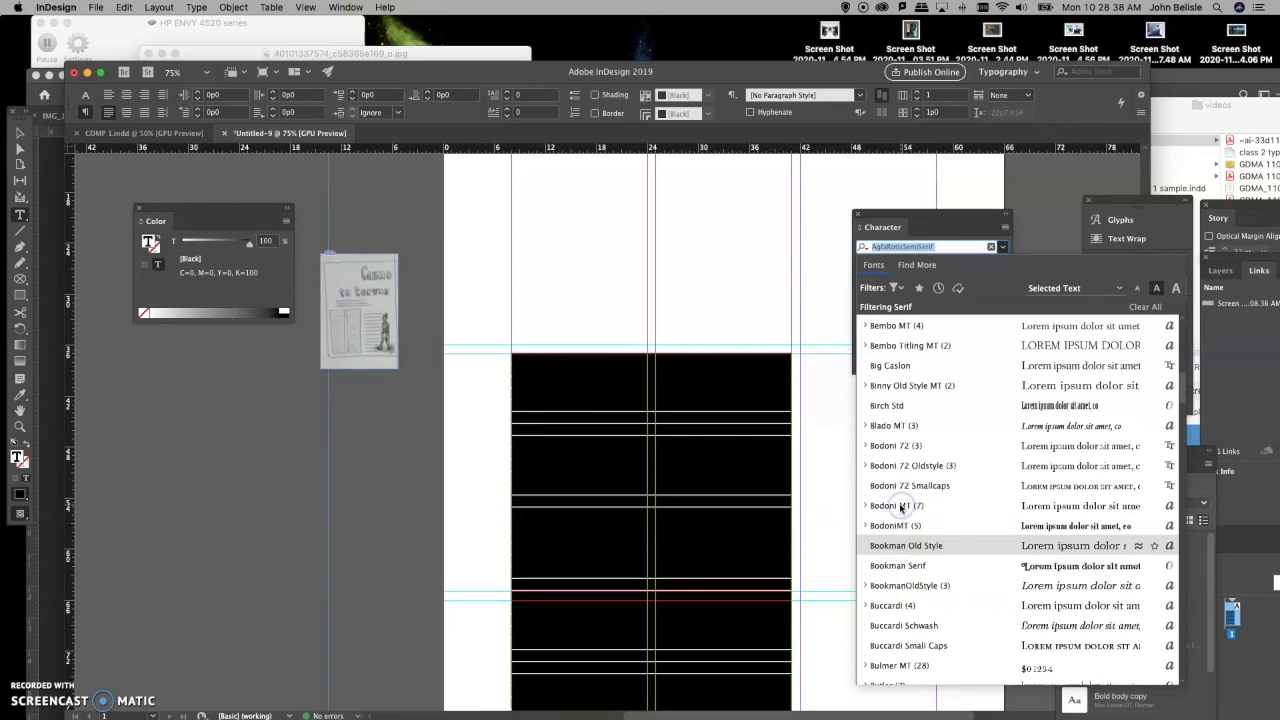
left_click(999, 263)
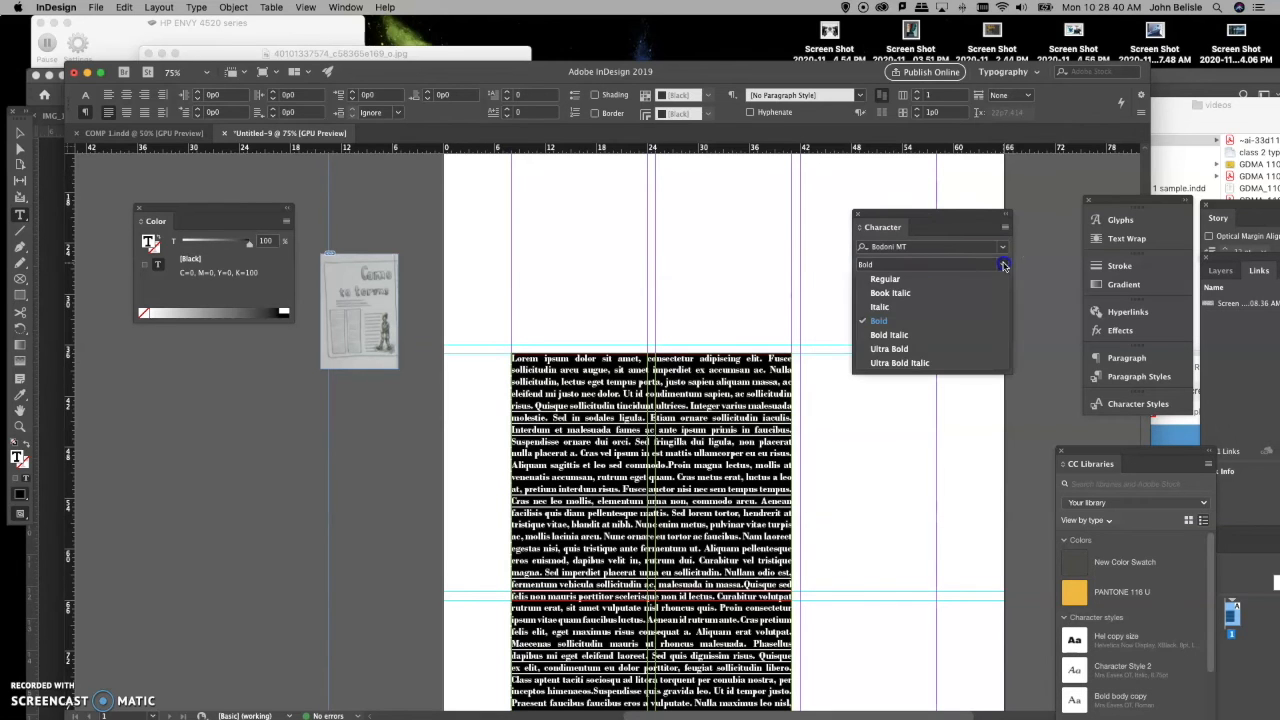
left_click(890, 277)
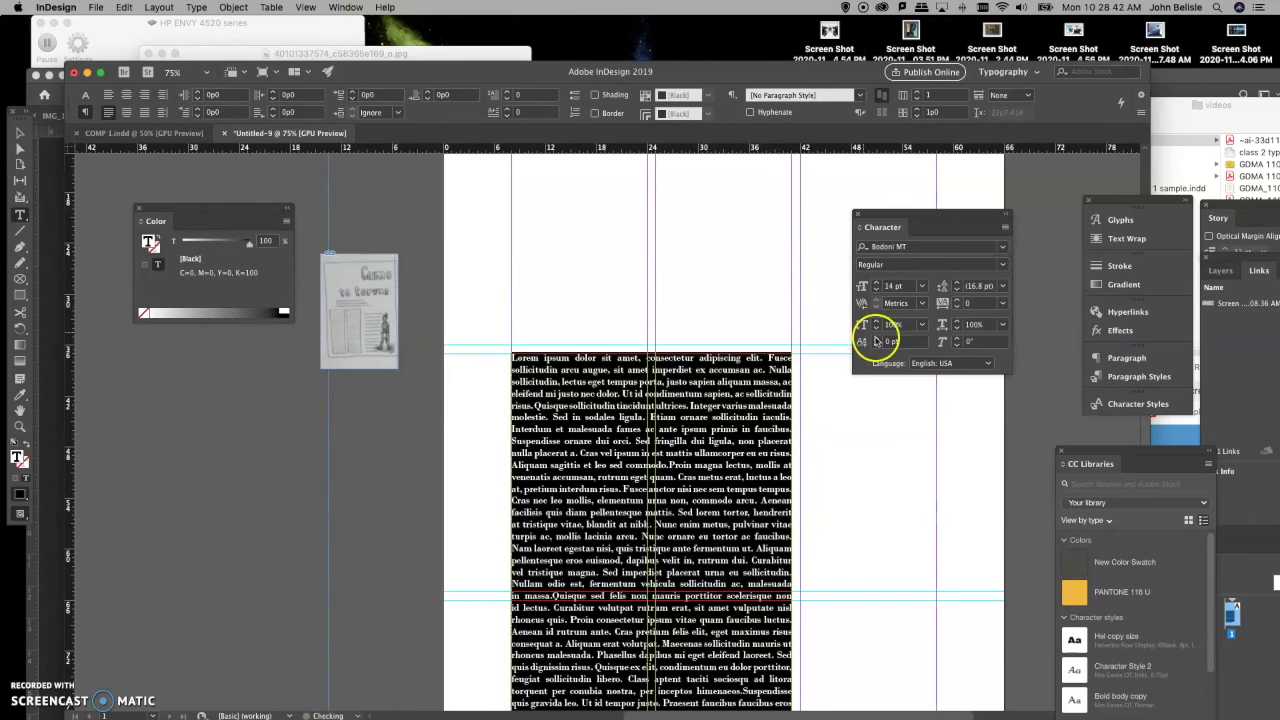
Set the selected body text in Amalia Normal at 10 pt.
left_click(1004, 251)
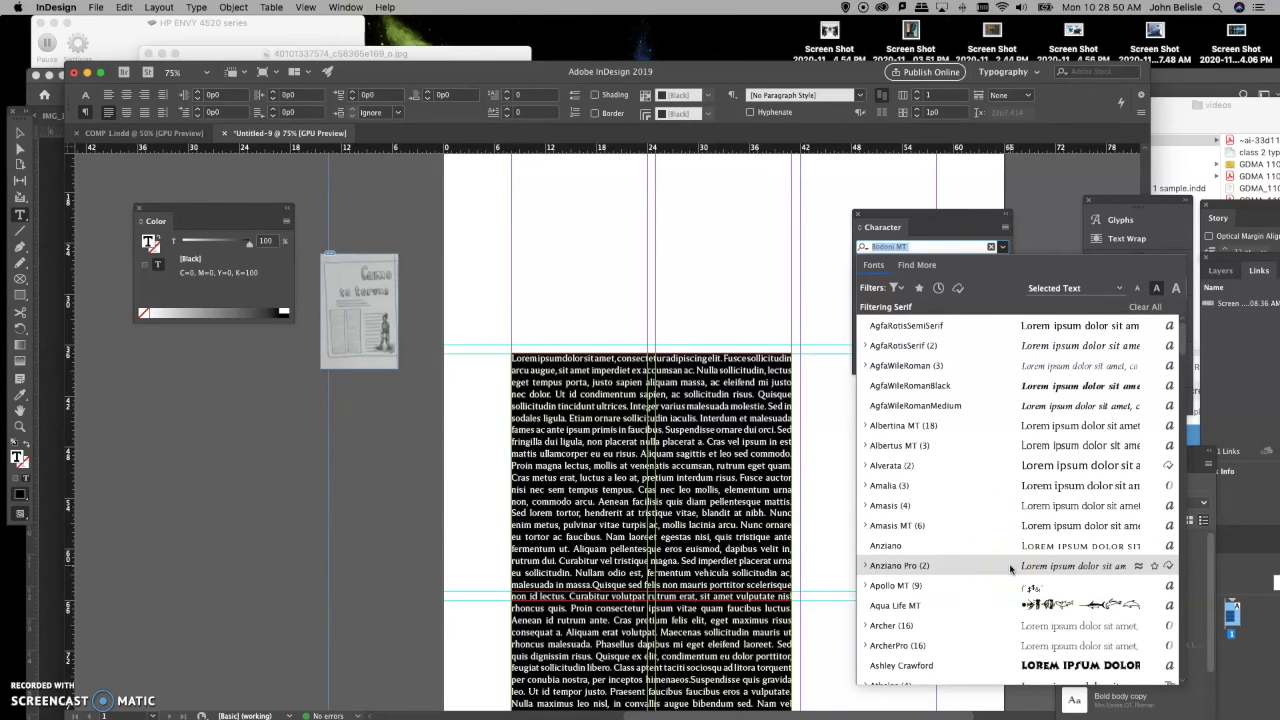
left_click(1042, 482)
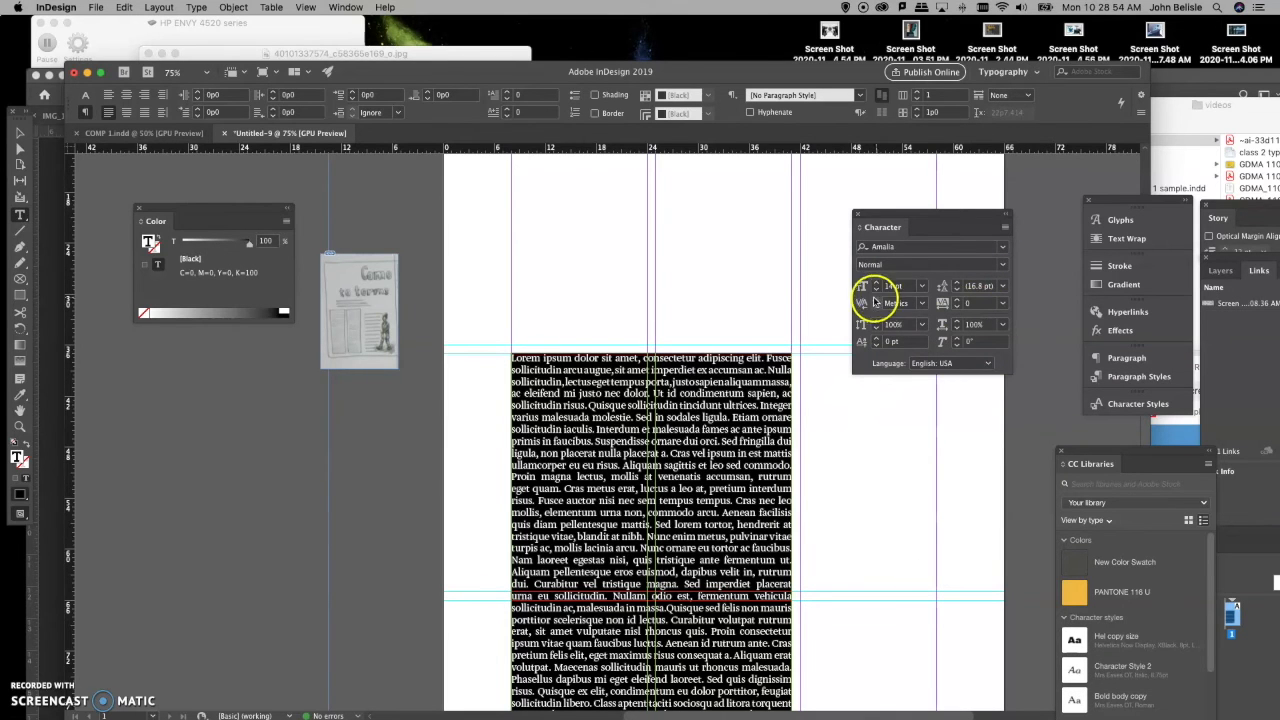
left_click(876, 290)
left_click(876, 290)
left_click(876, 290)
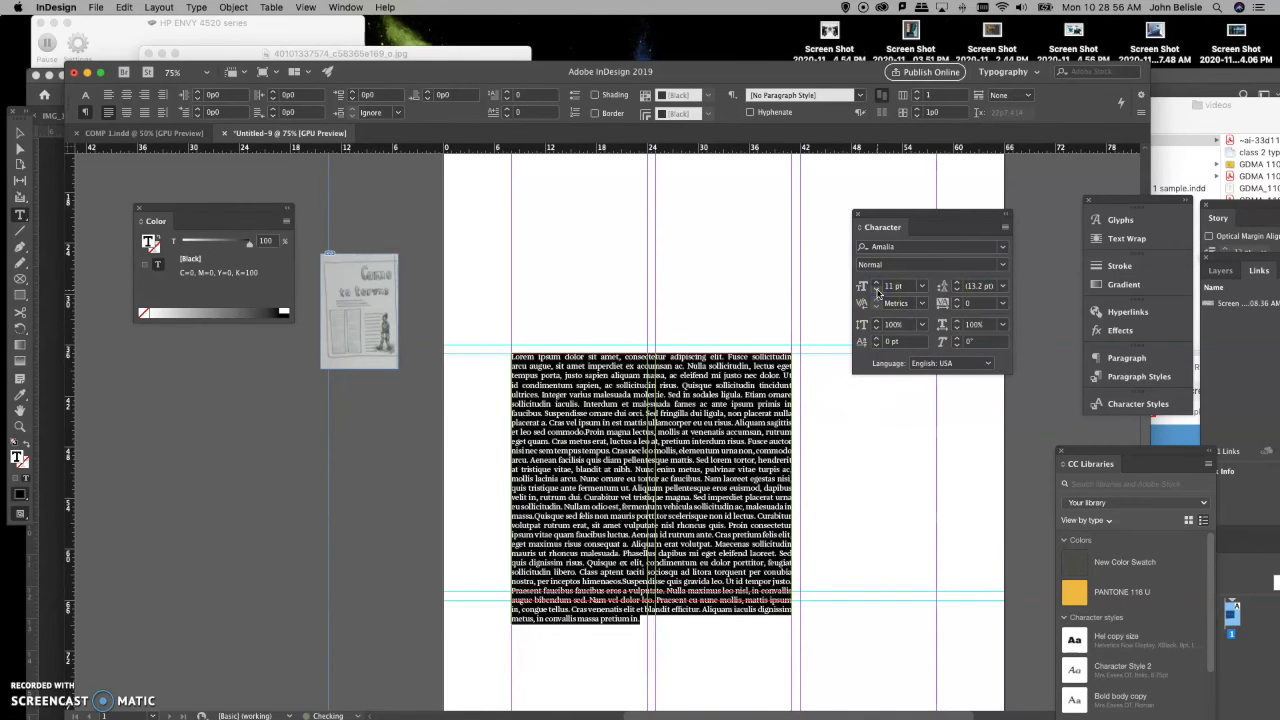
left_click(876, 290)
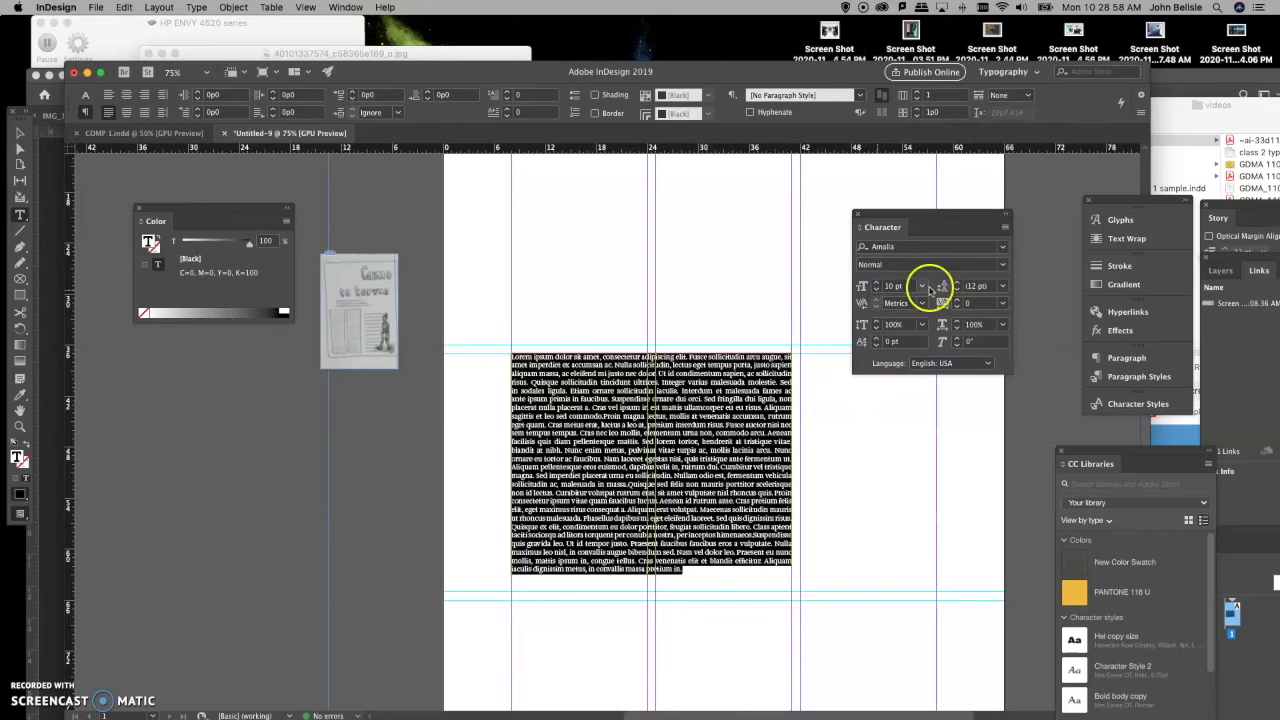
Set the body text's leading to 17 pt and divide its text frame into two columns.
left_click(957, 284)
left_click(957, 284)
left_click(957, 284)
left_click(957, 284)
left_click(957, 284)
left_click(876, 87)
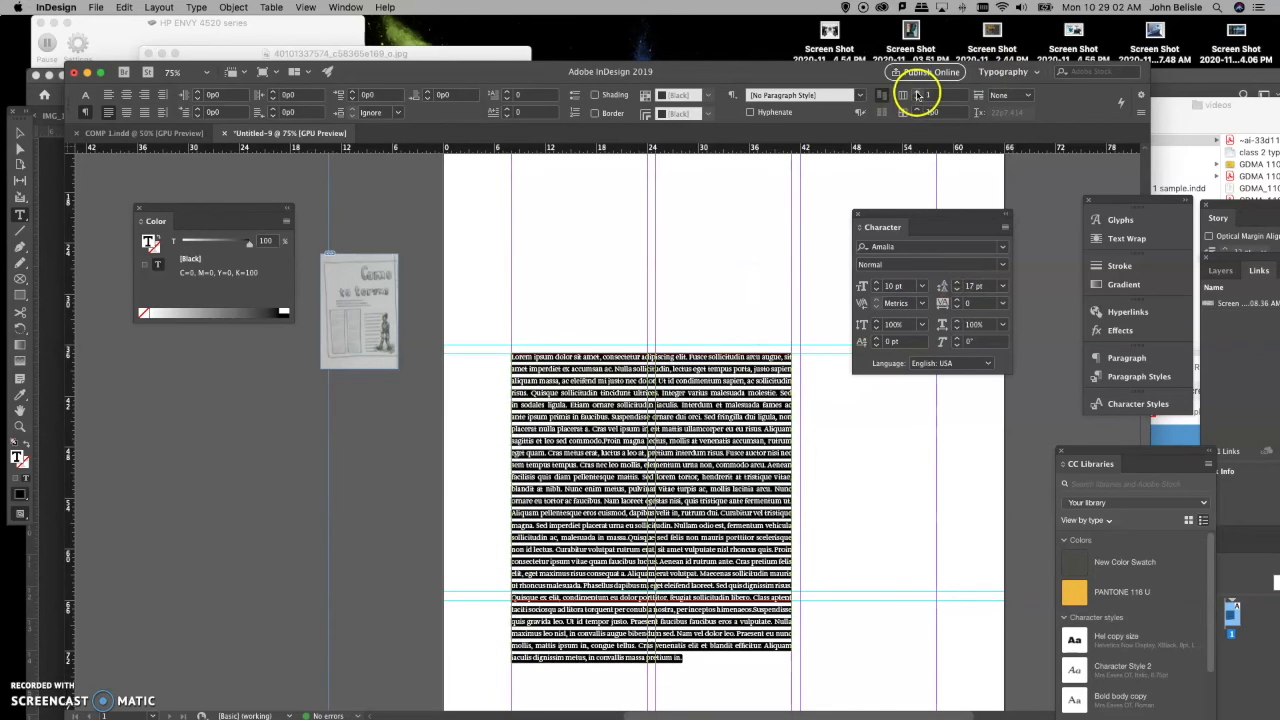
left_click(916, 90)
Shorten the two-column text frame to about 40p10 high and move it down so it ends on the page's bottom margin.
scroll(786, 382, "down", 4)
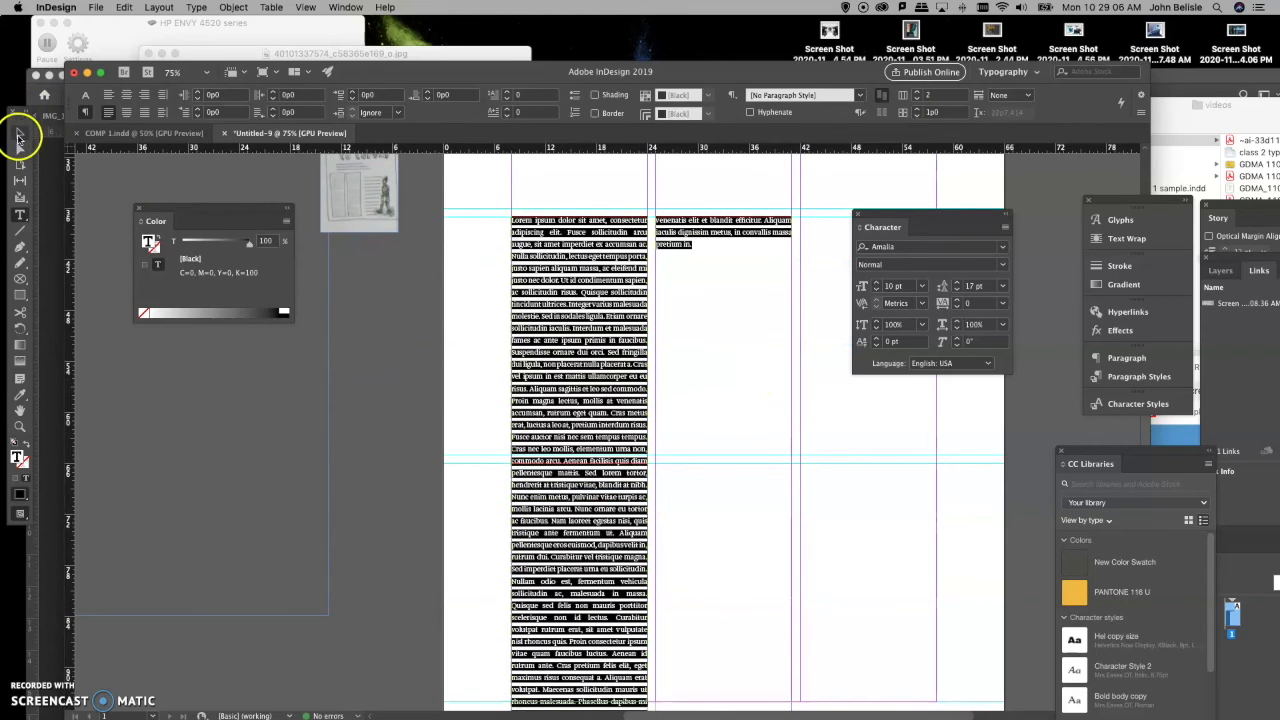
left_click(20, 132)
left_click_drag(651, 214, 655, 466)
scroll(715, 462, "down", 3)
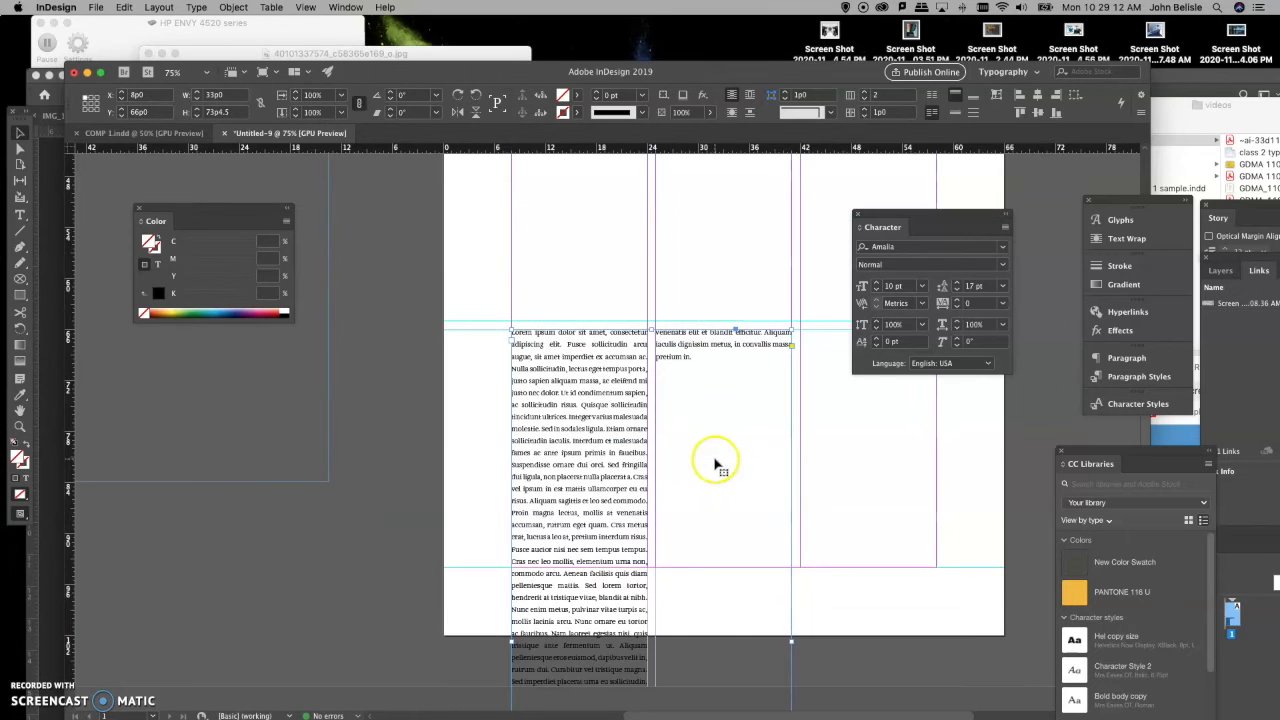
left_click_drag(674, 547, 662, 362)
left_click_drag(673, 571, 667, 328)
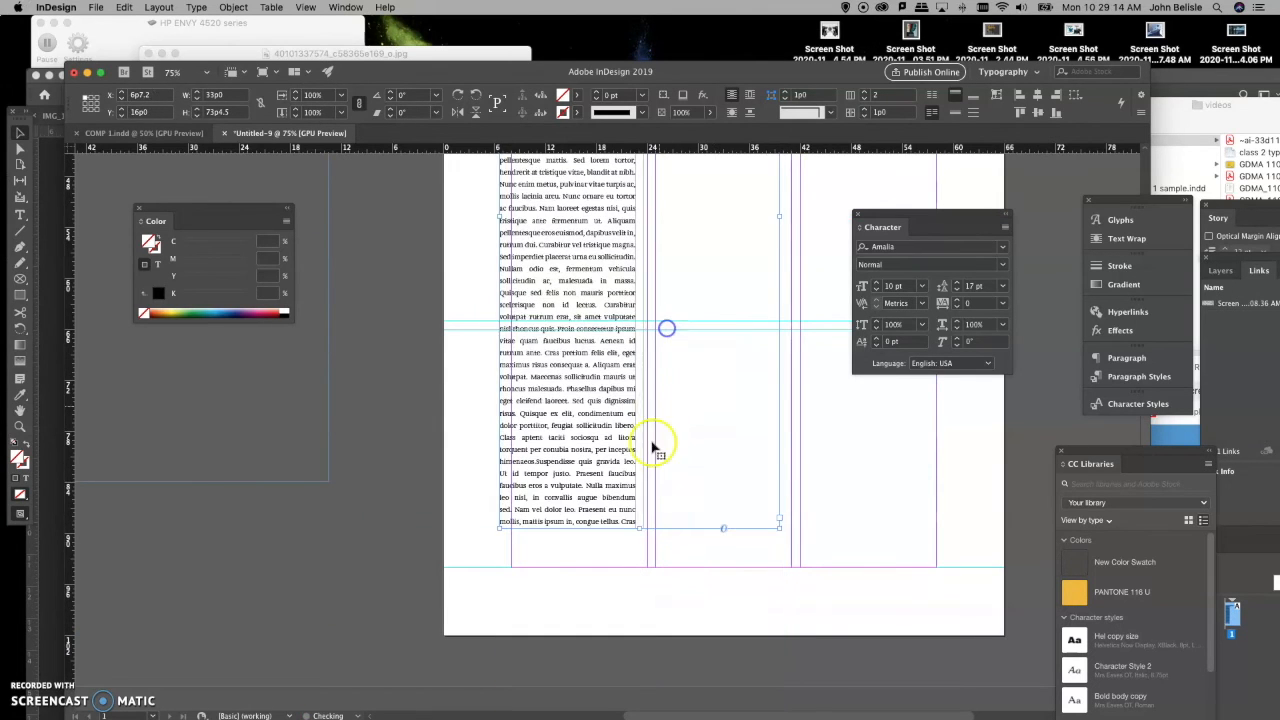
left_click_drag(639, 527, 671, 252)
left_click_drag(550, 229, 574, 531)
left_click(637, 532)
scroll(640, 530, "up", 5)
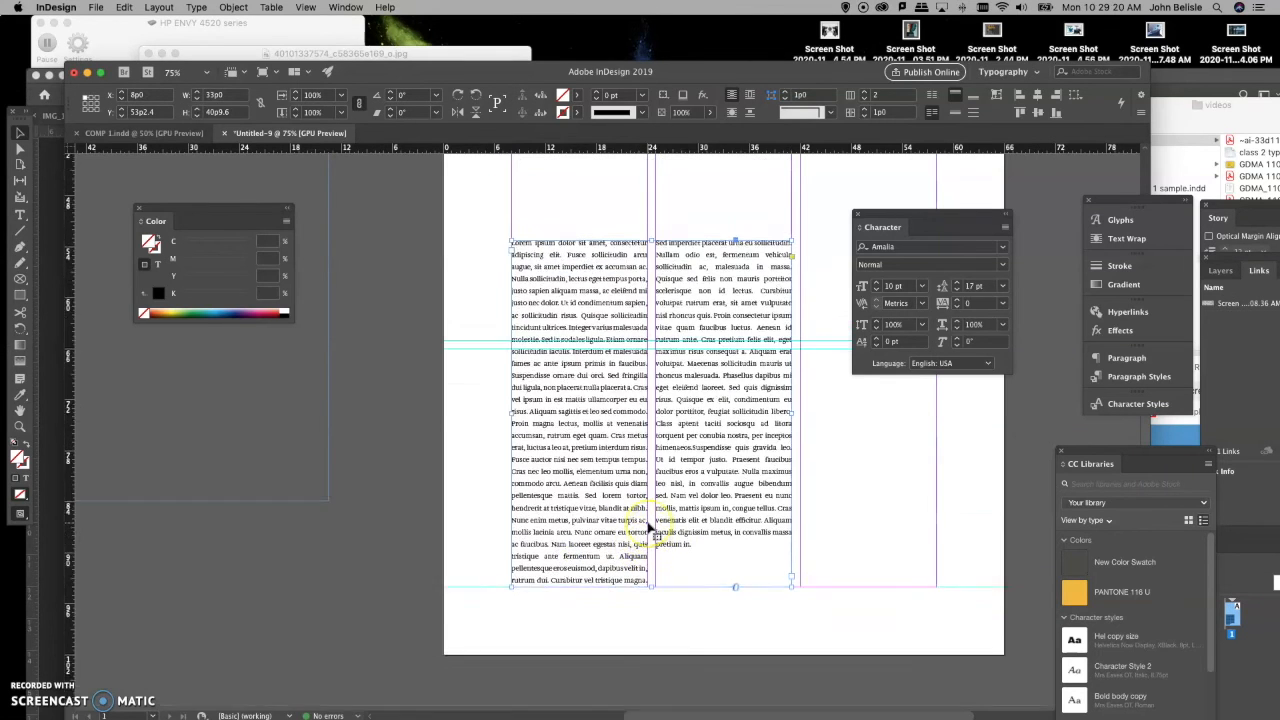
Add a headline text frame about 49p7 by 10p1 across all three columns above the upper row guides, reading "COME TO TERMS".
scroll(648, 527, "down", 1)
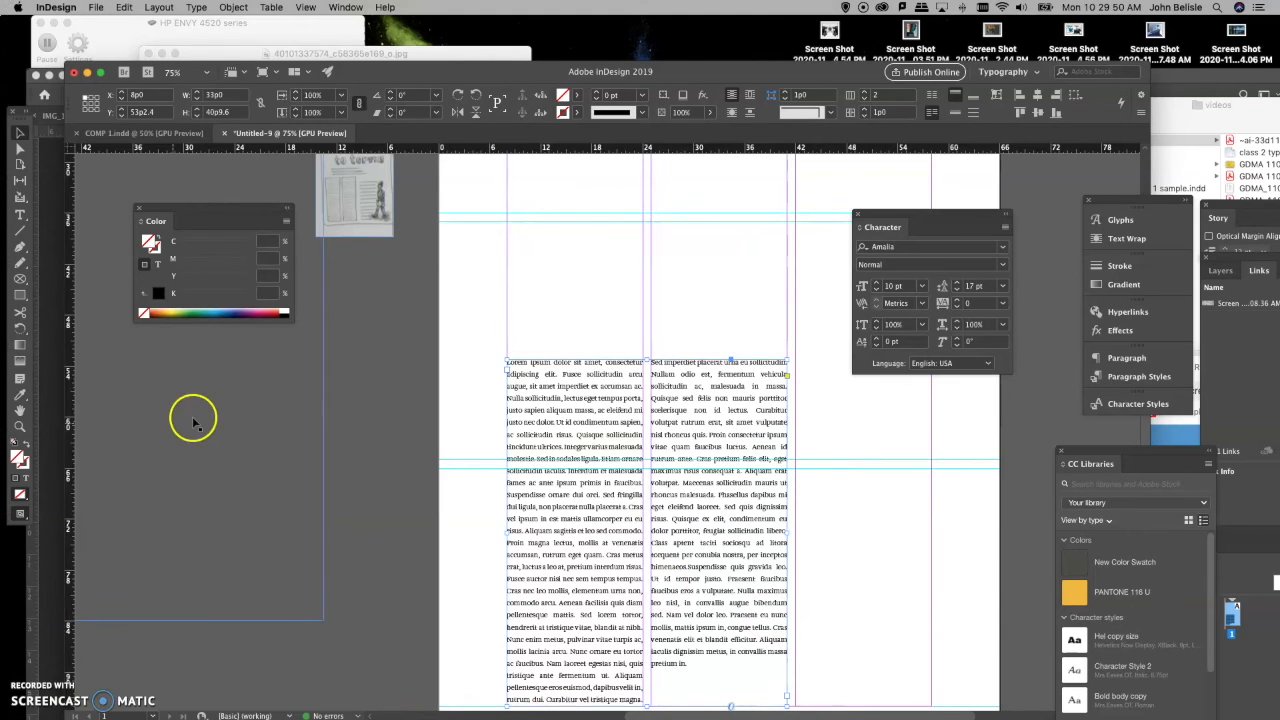
scroll(623, 309, "up", 4)
scroll(623, 309, "down", 2)
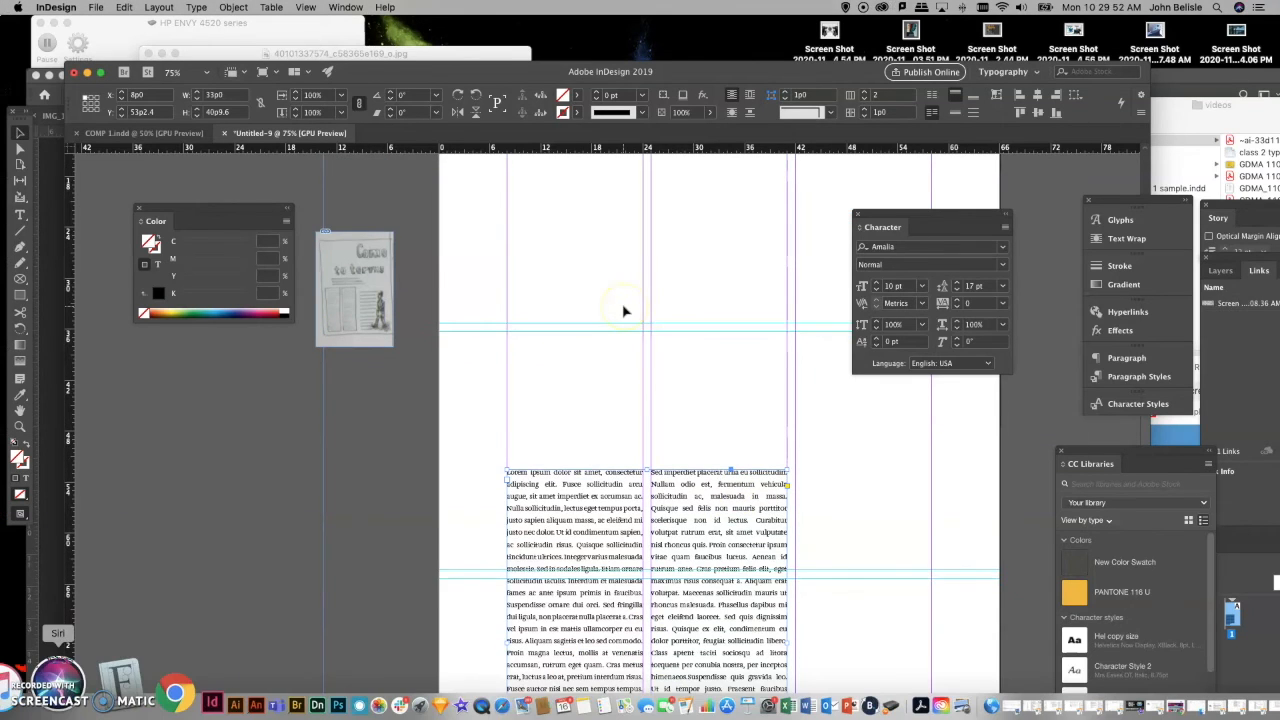
left_click(21, 215)
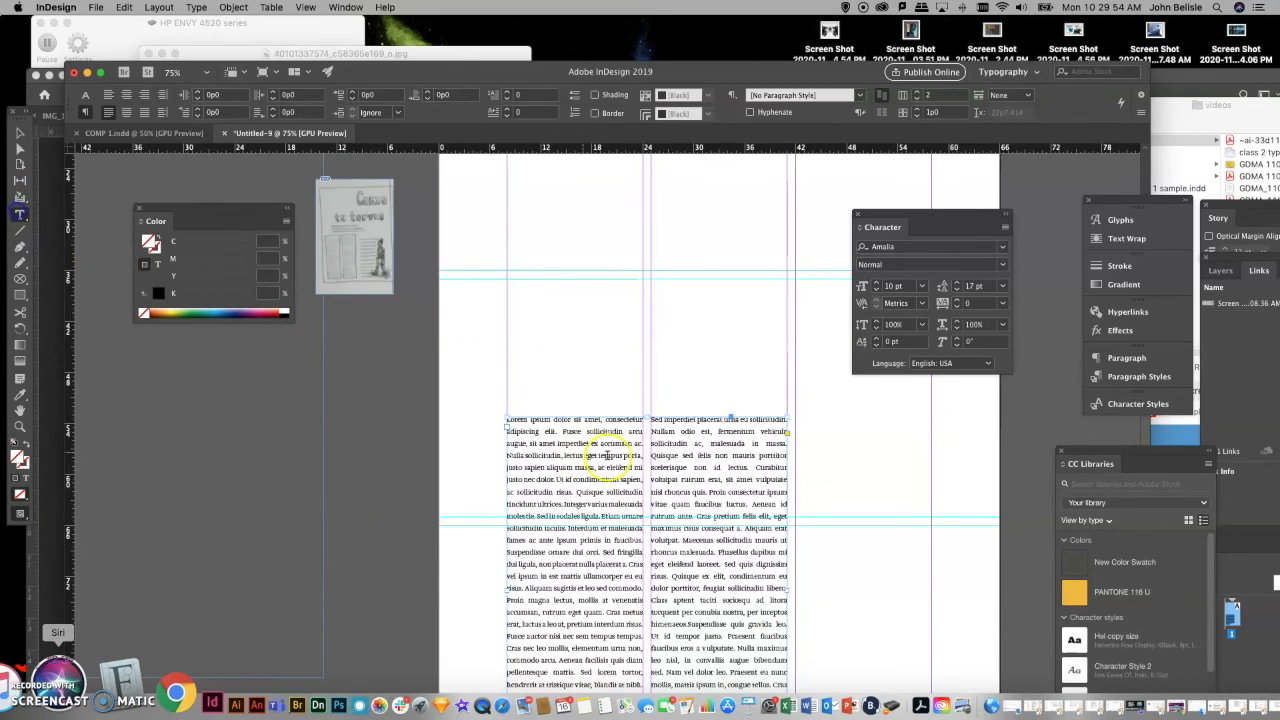
left_click_drag(507, 418, 627, 432)
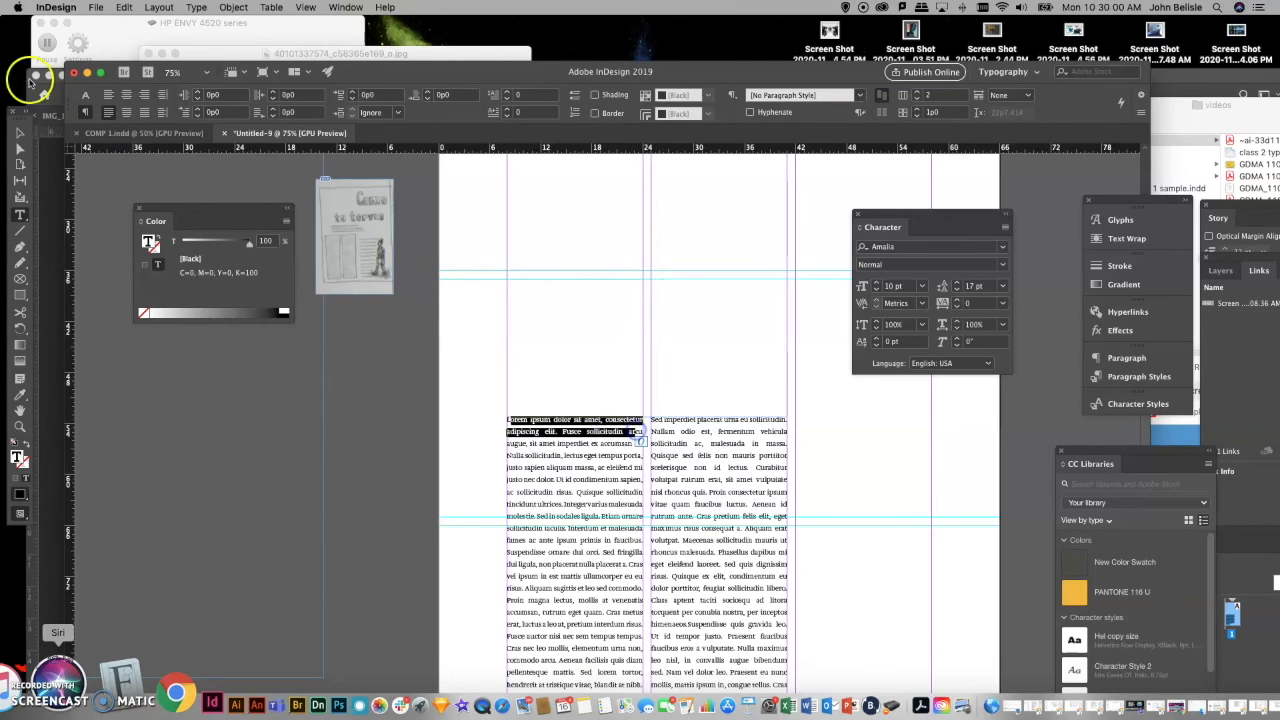
left_click(20, 214)
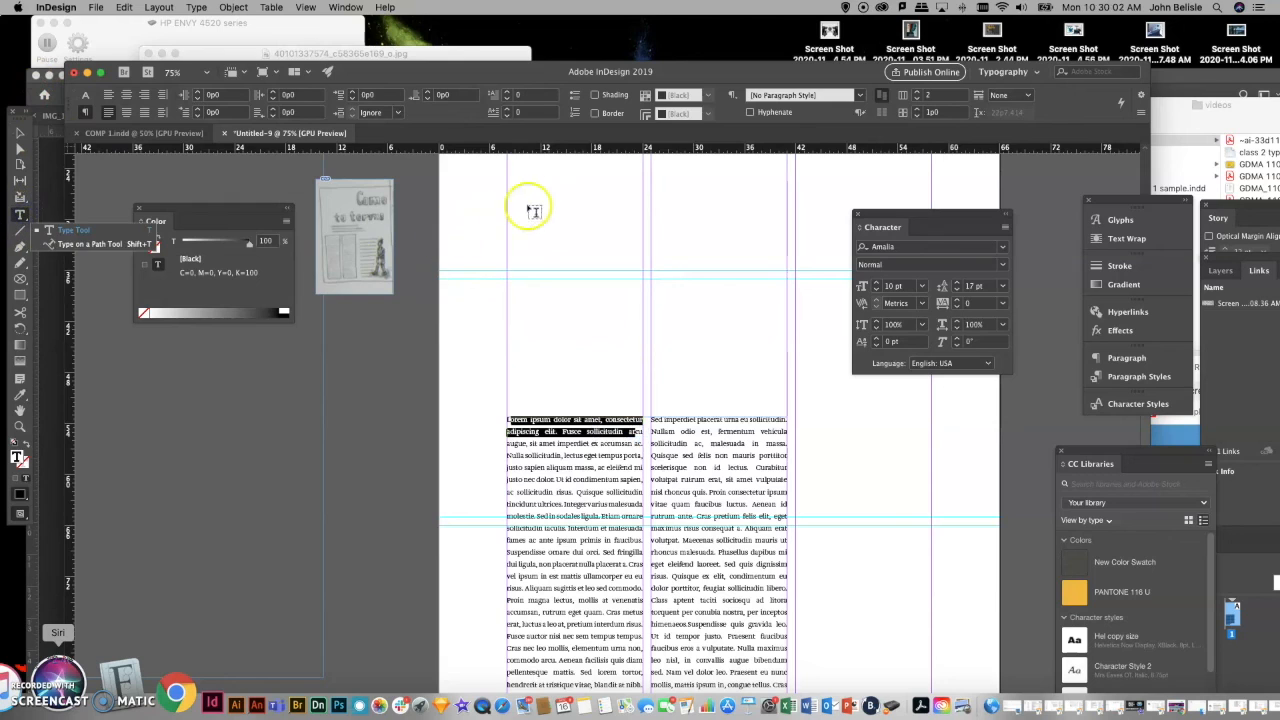
left_click_drag(506, 185, 928, 273)
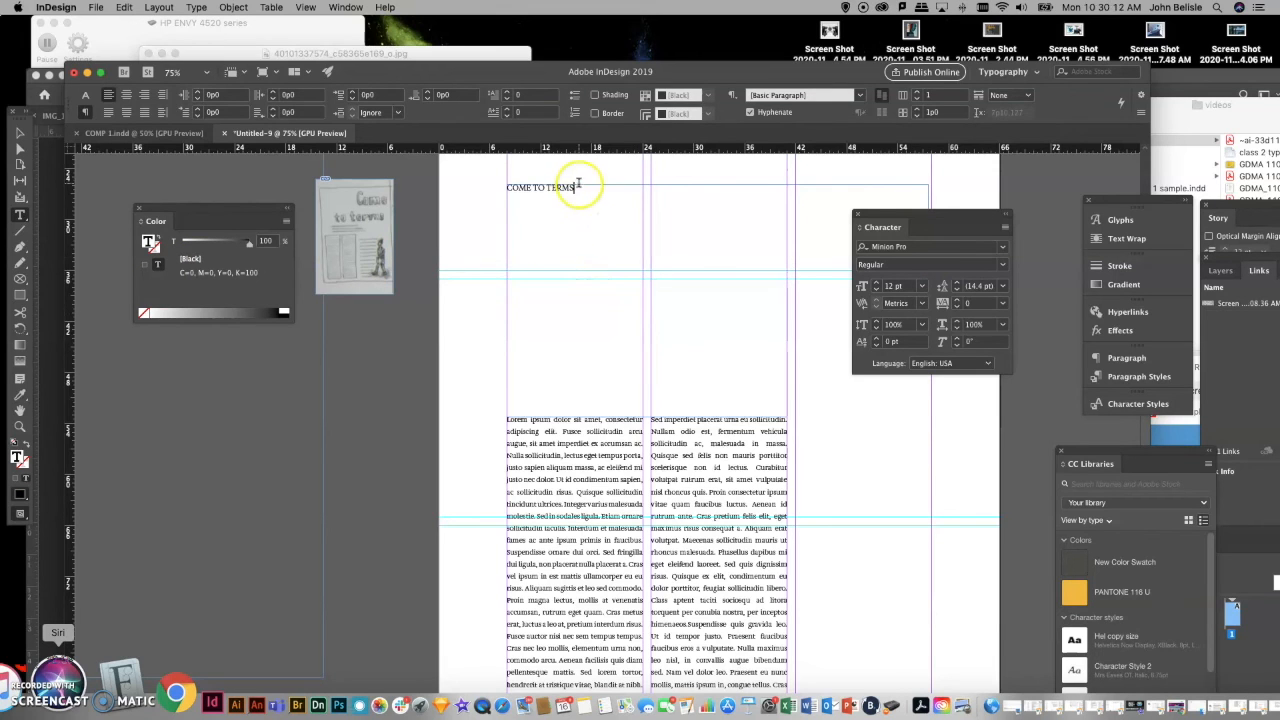
Enlarge the whole headline text to 48 pt.
left_click_drag(573, 188, 384, 187)
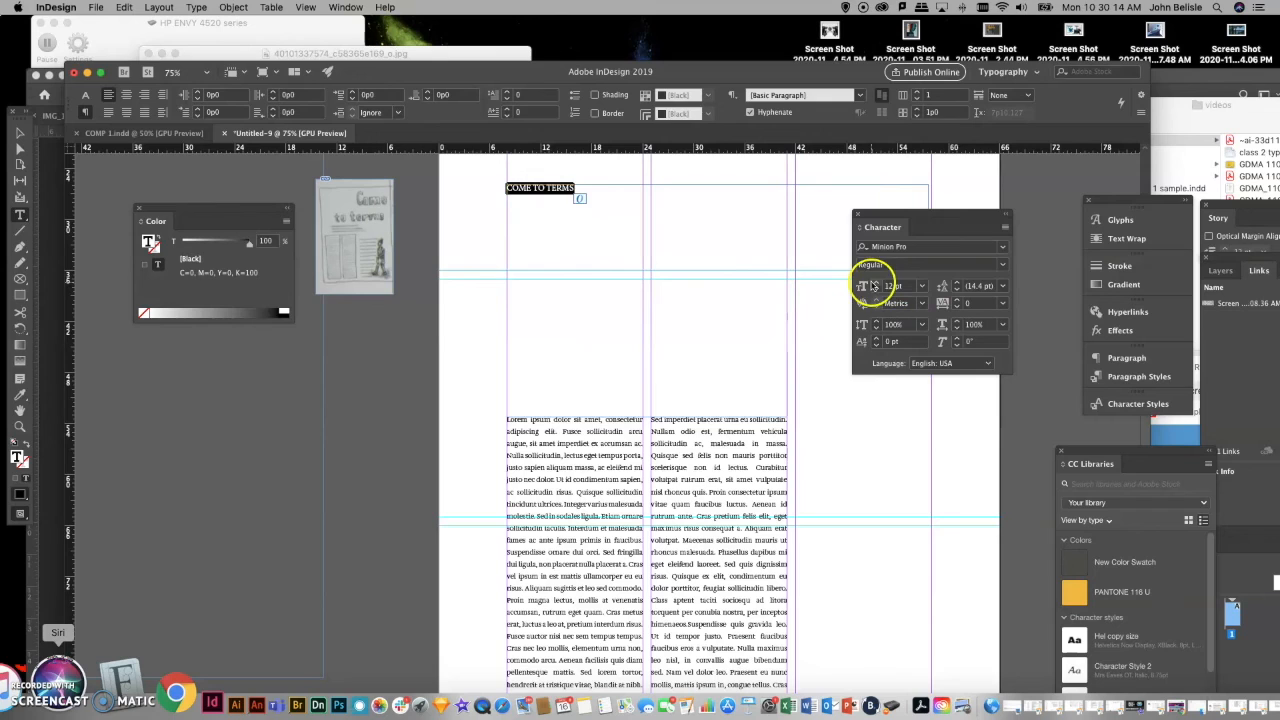
left_click(873, 284)
left_click(873, 284)
left_click(873, 284)
left_click(873, 284)
left_click(873, 284)
left_click(873, 284)
left_click(873, 284)
left_click(873, 284)
left_click(873, 284)
left_click(873, 284)
left_click(873, 284)
left_click(873, 284)
left_click(873, 284)
left_click(873, 284)
left_click(873, 284)
left_click(873, 284)
left_click(873, 284)
left_click(873, 284)
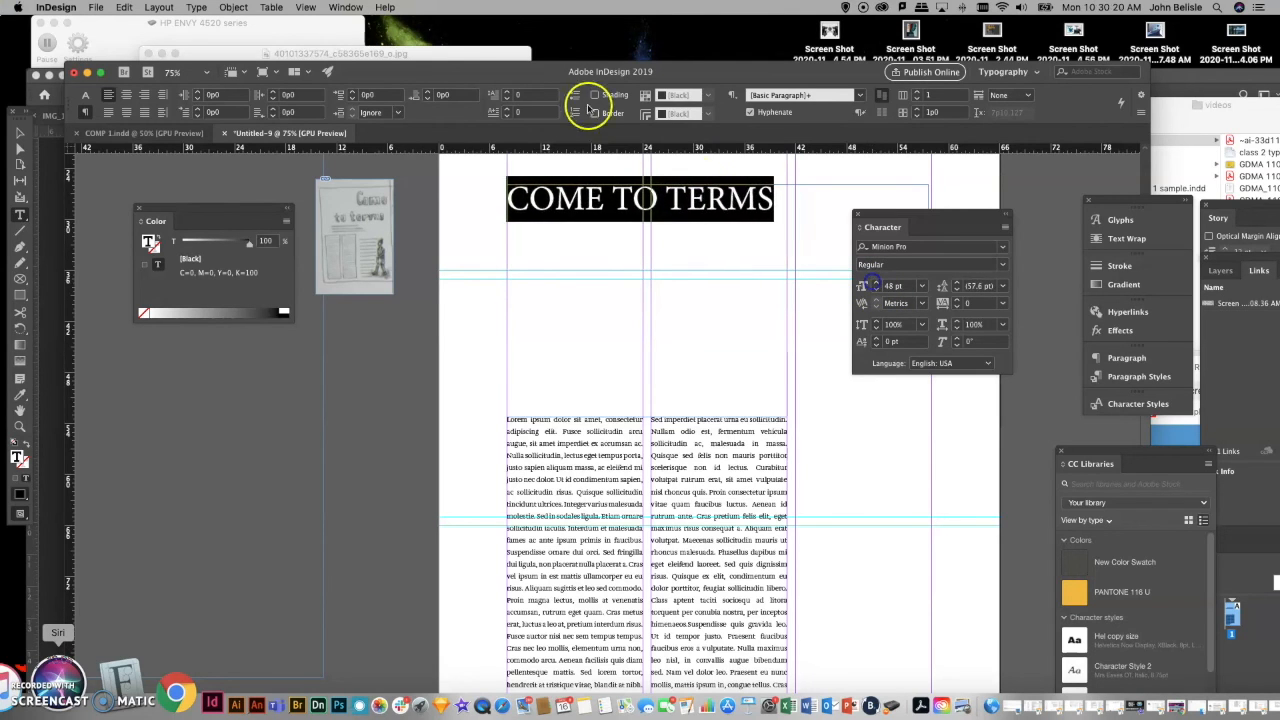
Replace the all-caps headline with "Come to Terms" and check it against the body text.
type("Come to T")
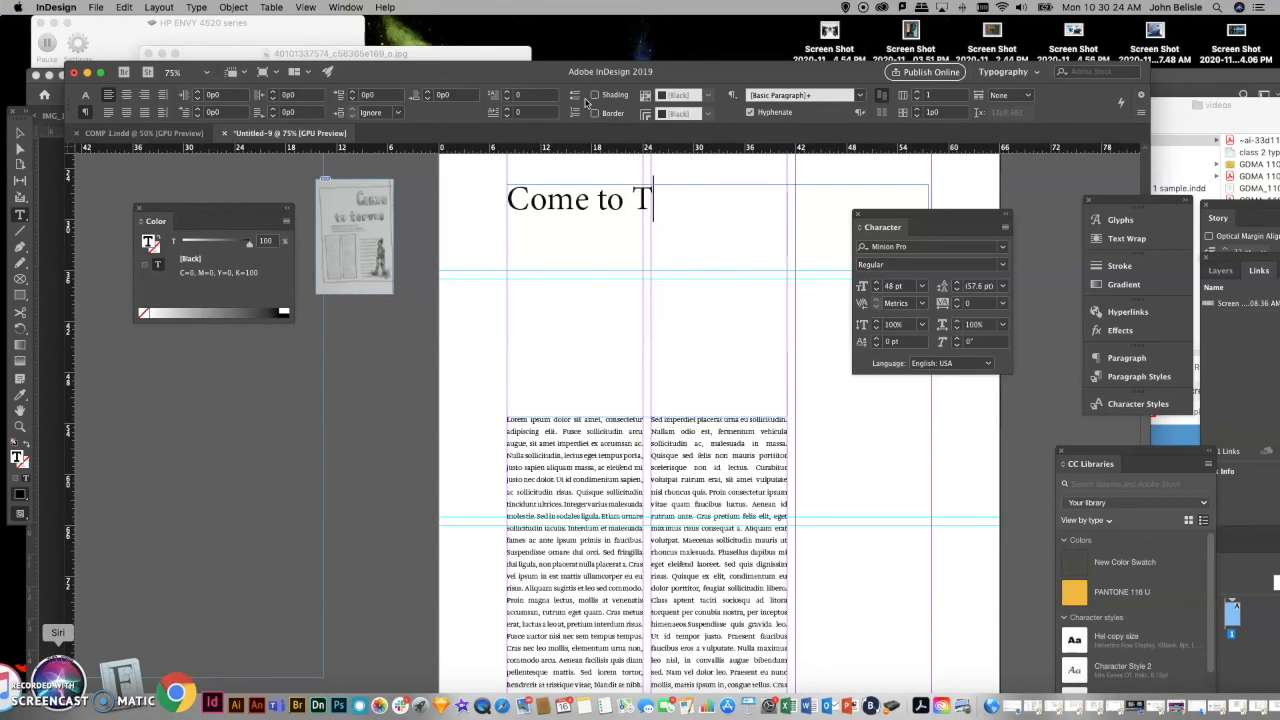
type("erms")
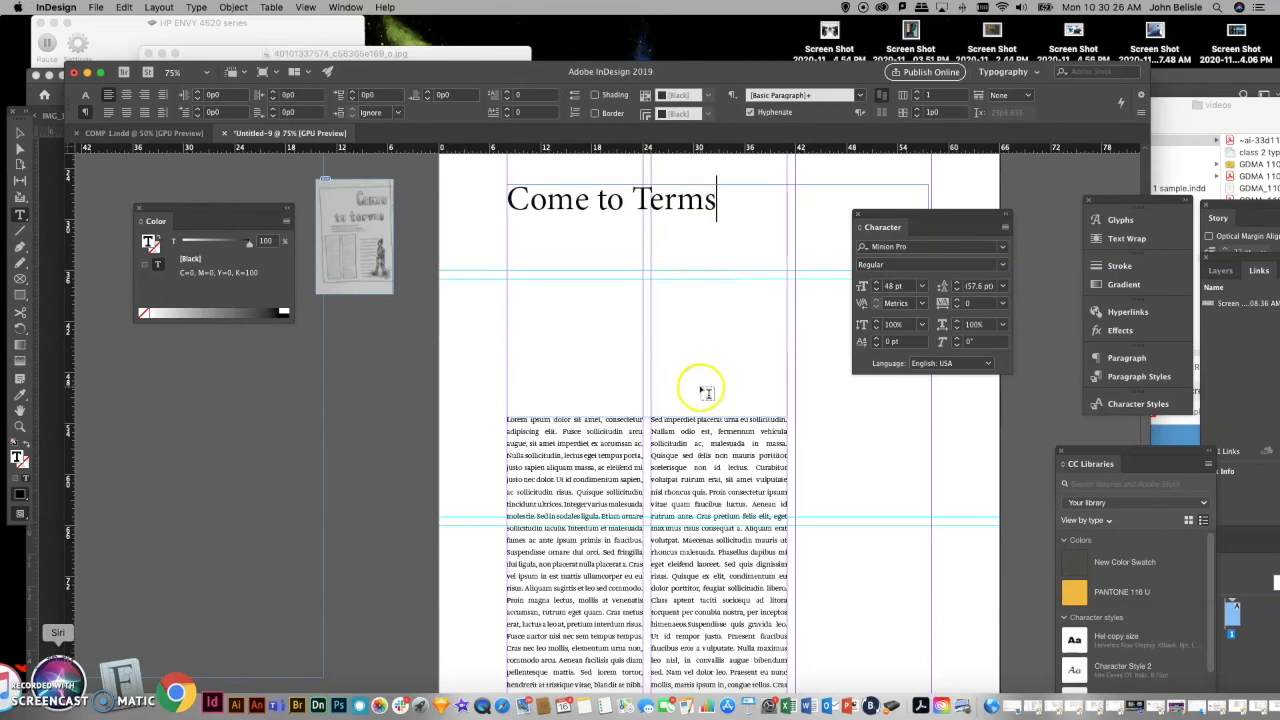
scroll(700, 386, "down", 5)
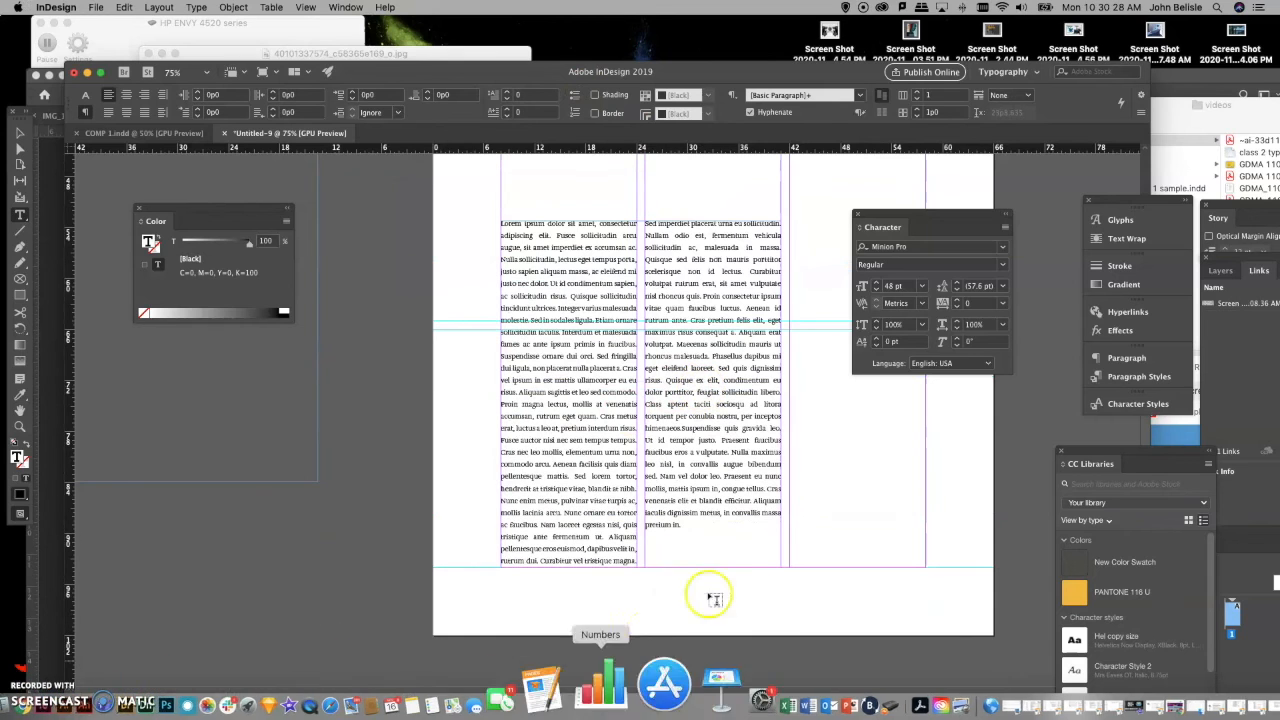
scroll(633, 377, "up", 5)
scroll(633, 377, "up", 2)
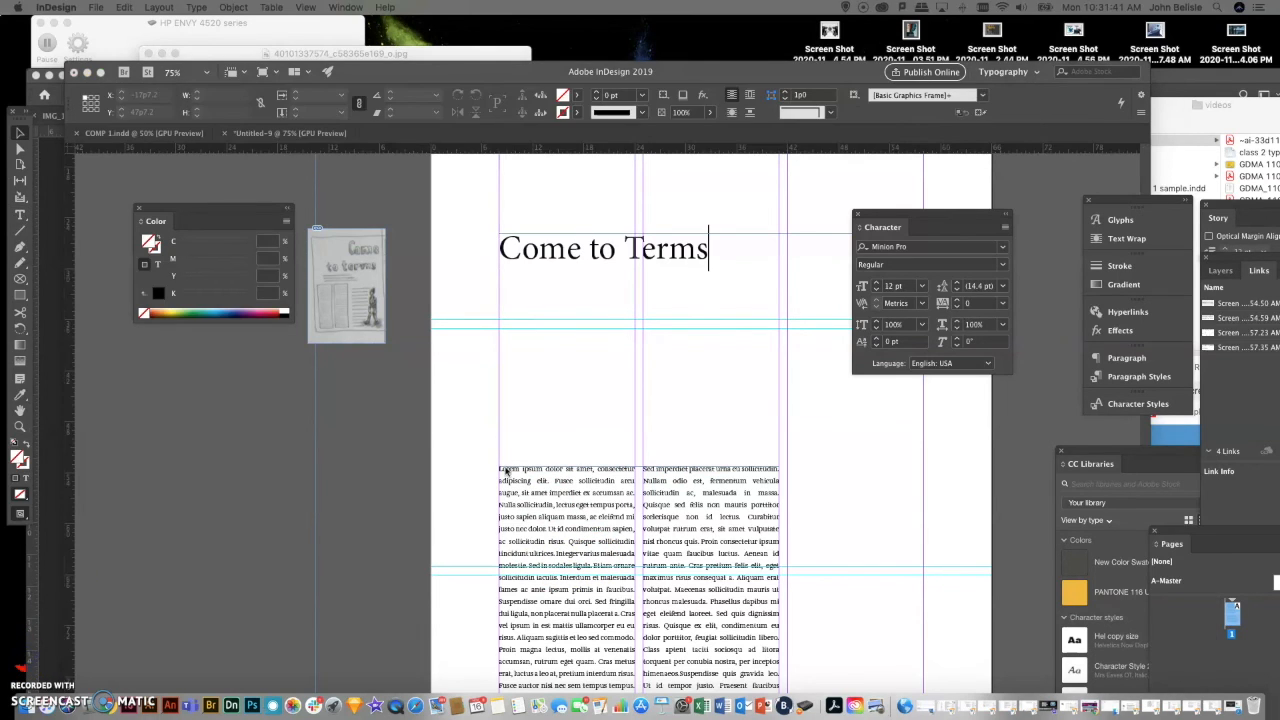
Move the Character panel off the headline and shift the headline frame up to about Y 22p1.
left_click(510, 469)
left_click(20, 134)
left_click(335, 404)
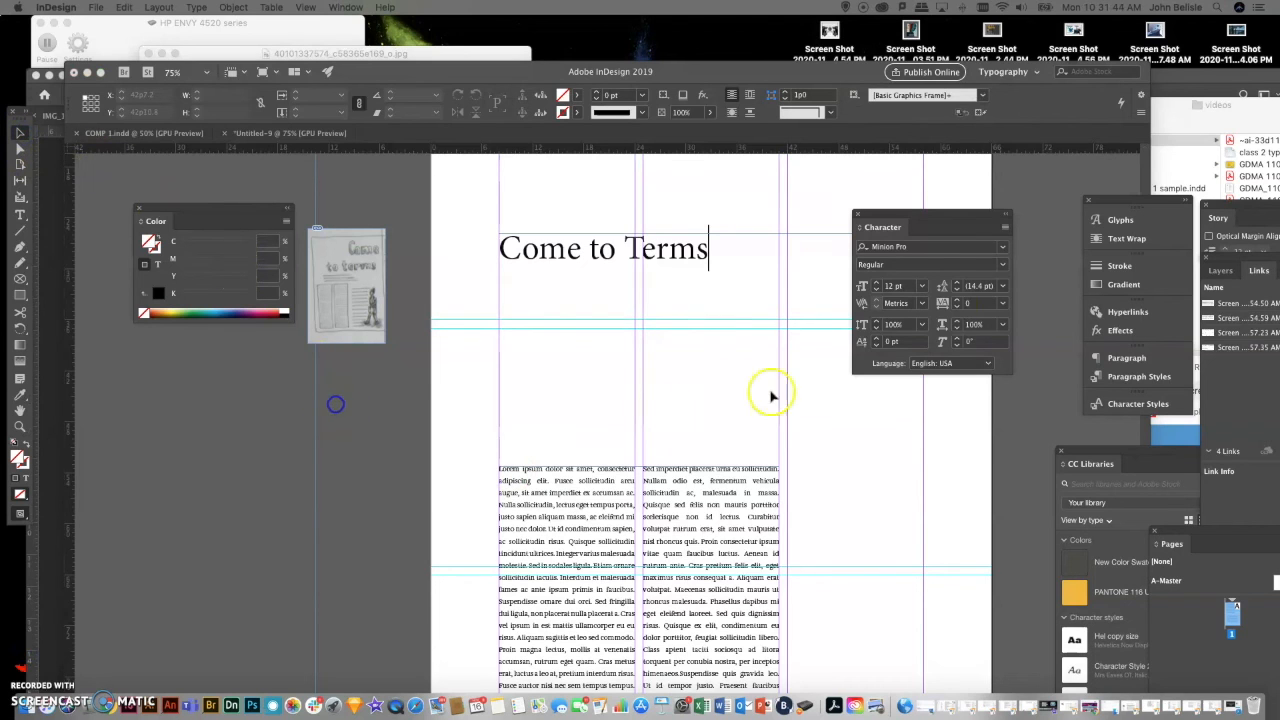
left_click_drag(903, 213, 1022, 199)
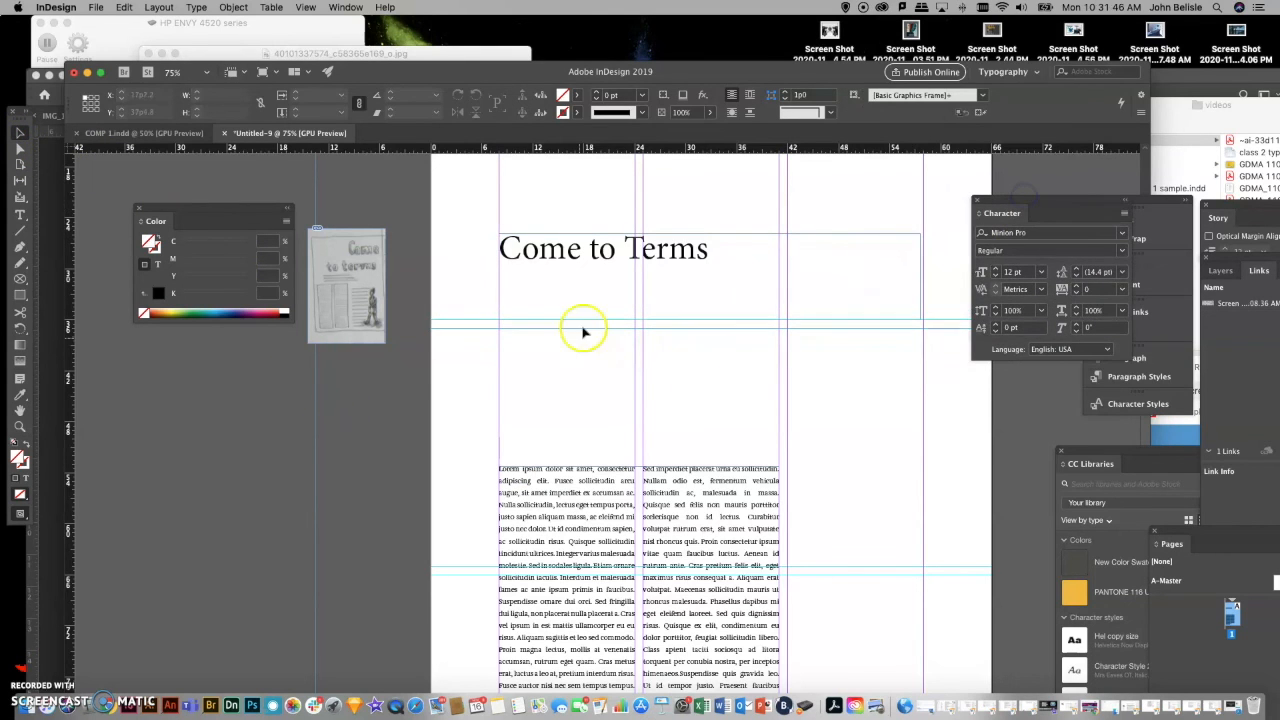
left_click_drag(580, 290, 584, 260)
left_click(584, 258)
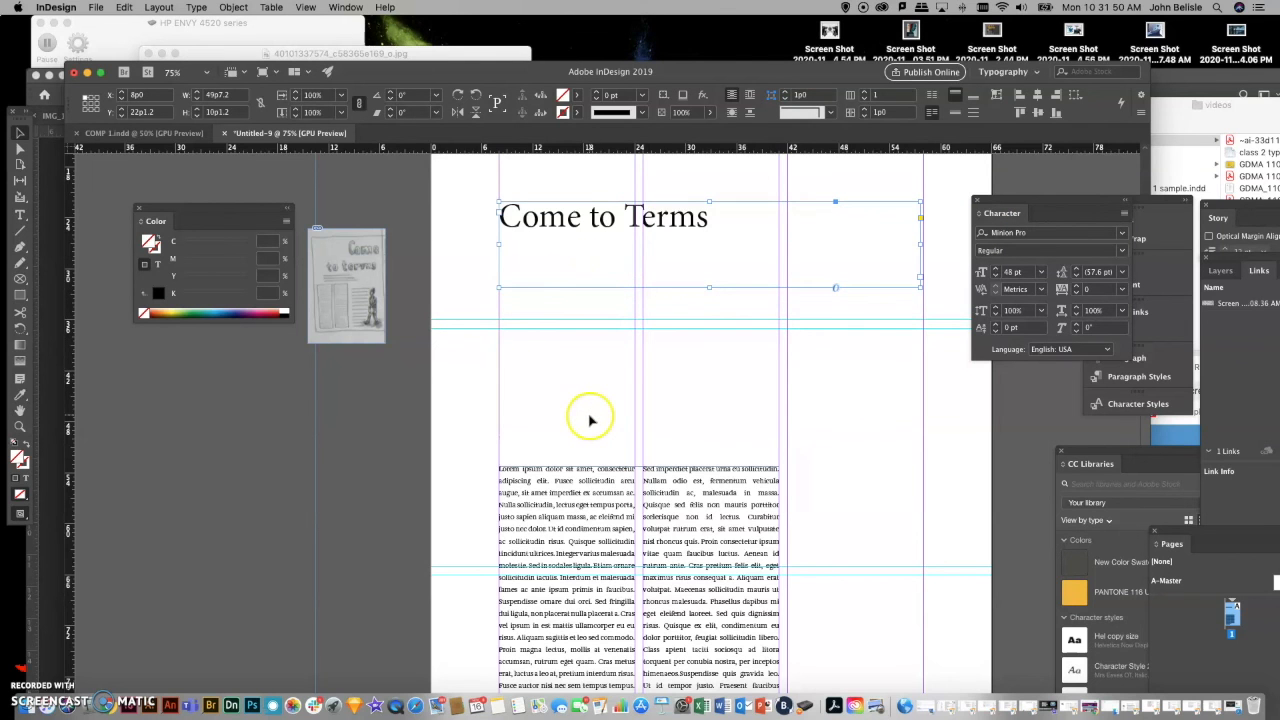
Bring the Pages panel beside the layout, duplicate the page's spread and go to page 2.
scroll(590, 420, "right", 3)
scroll(590, 420, "down", 3)
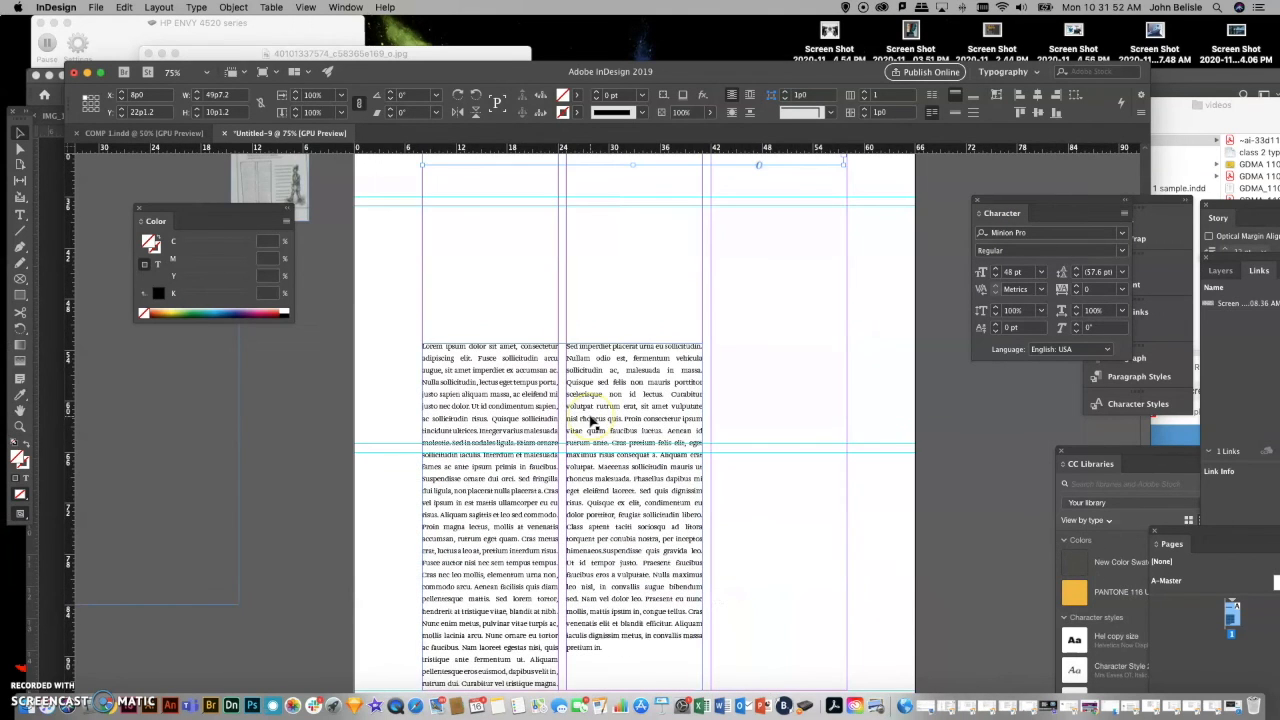
scroll(590, 420, "left", 3)
scroll(590, 420, "up", 3)
scroll(590, 423, "down", 2)
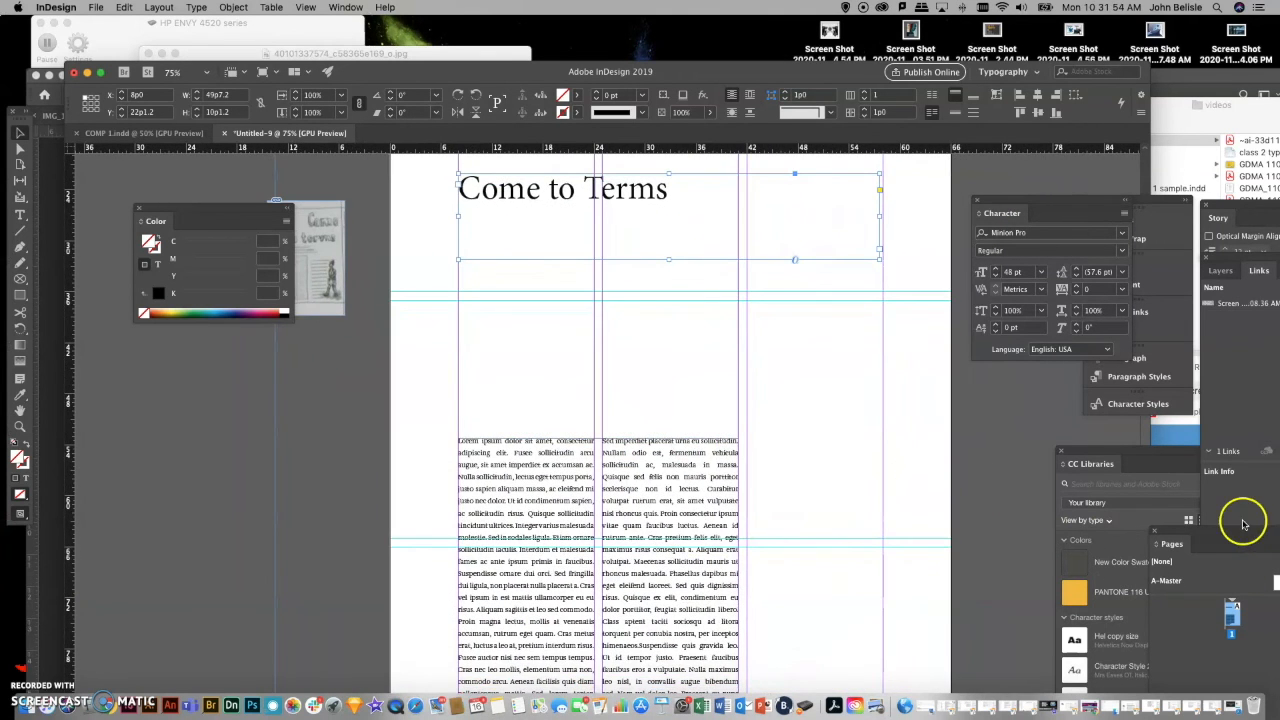
left_click_drag(1240, 531, 860, 246)
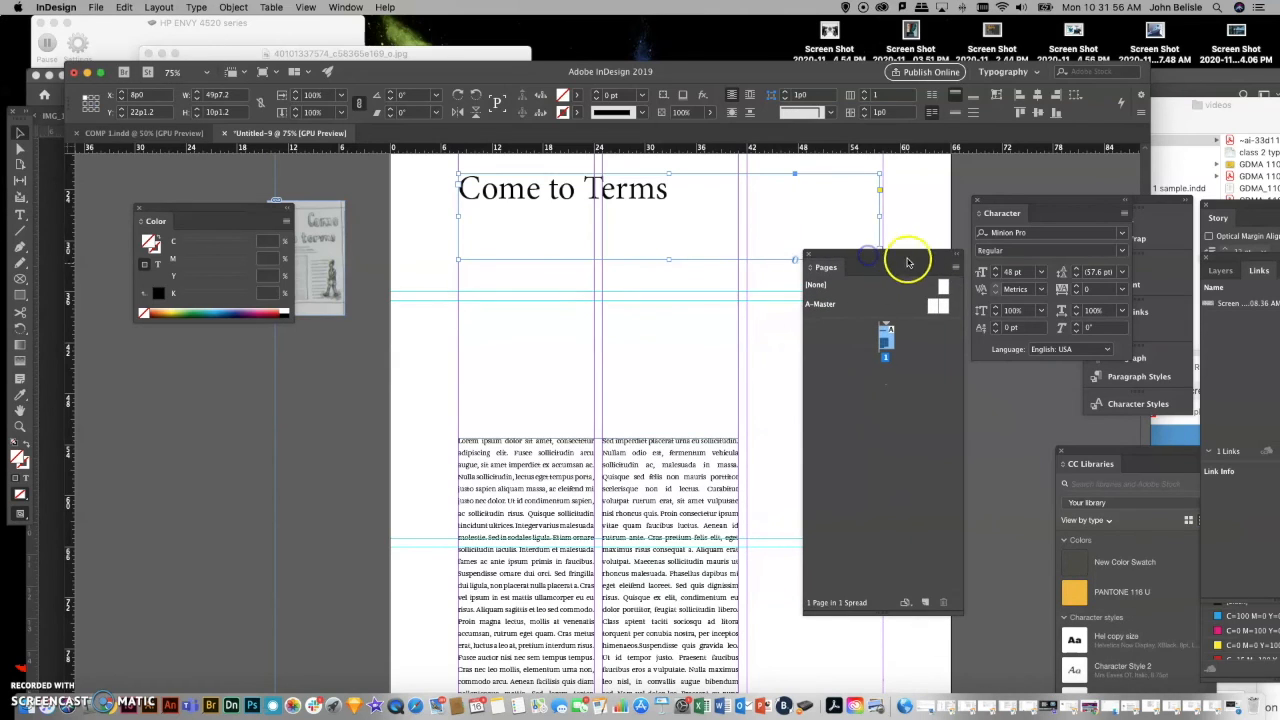
left_click(954, 270)
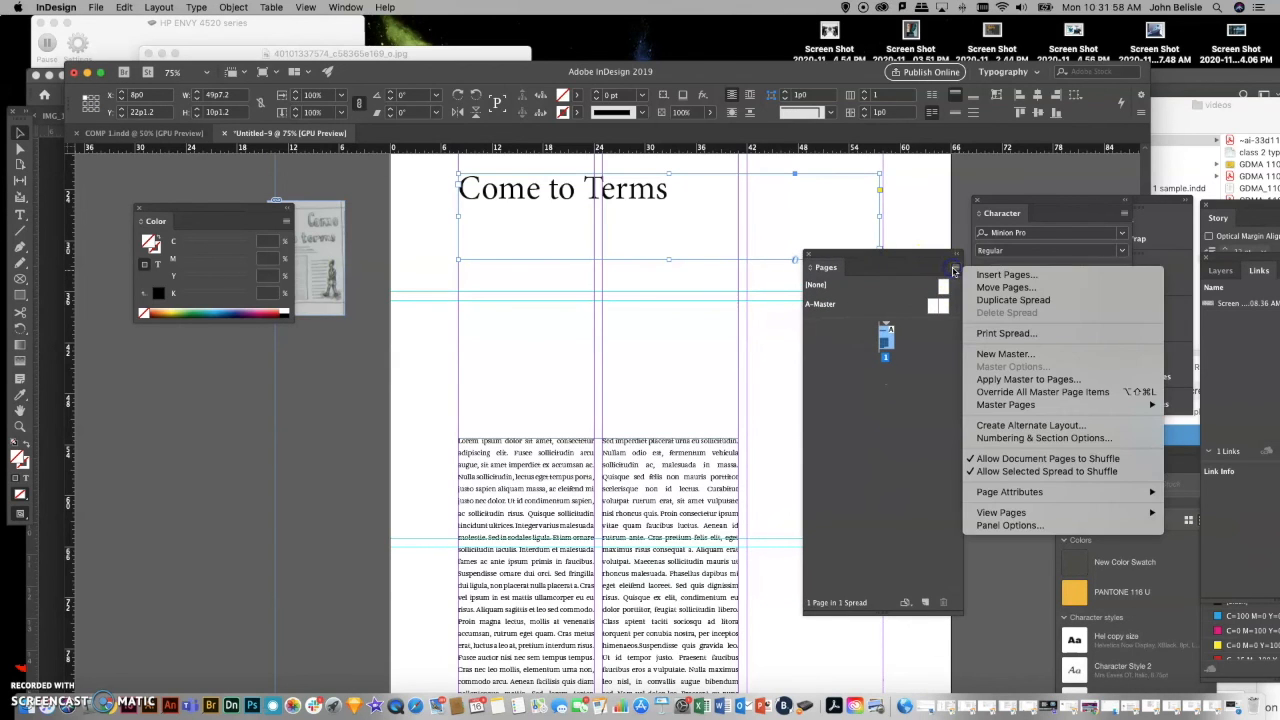
left_click(1005, 301)
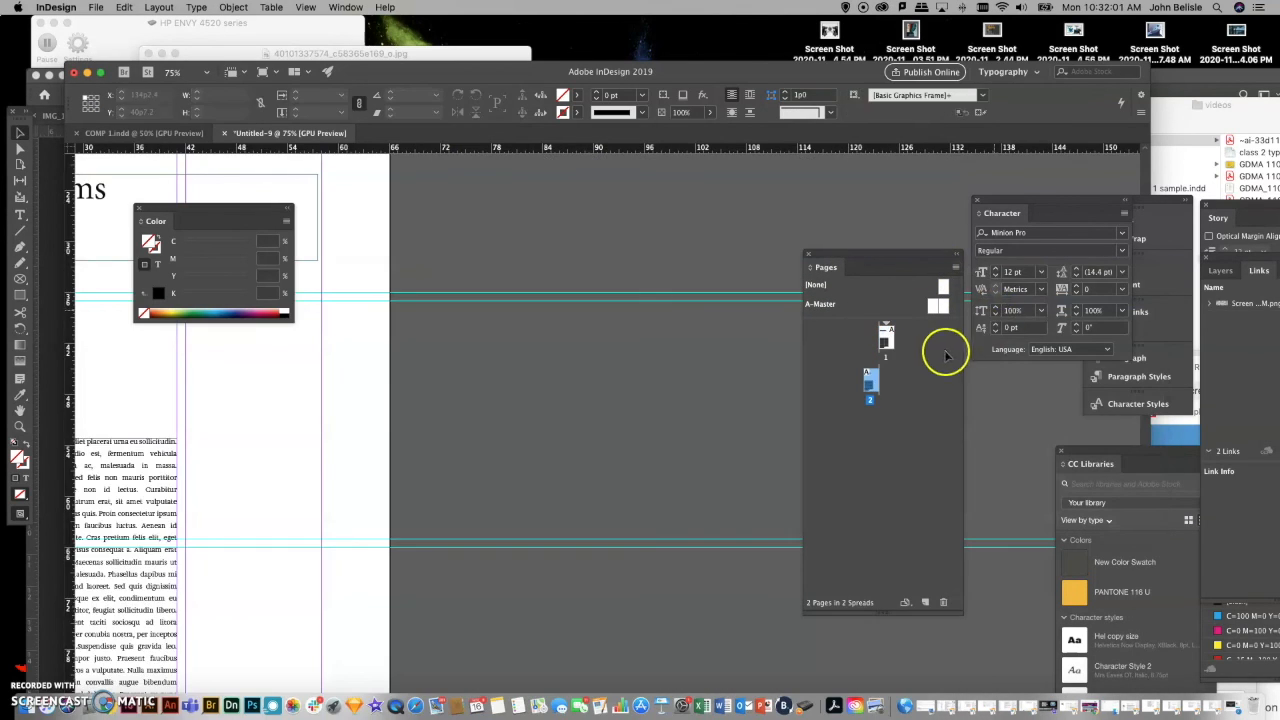
double_click(870, 380)
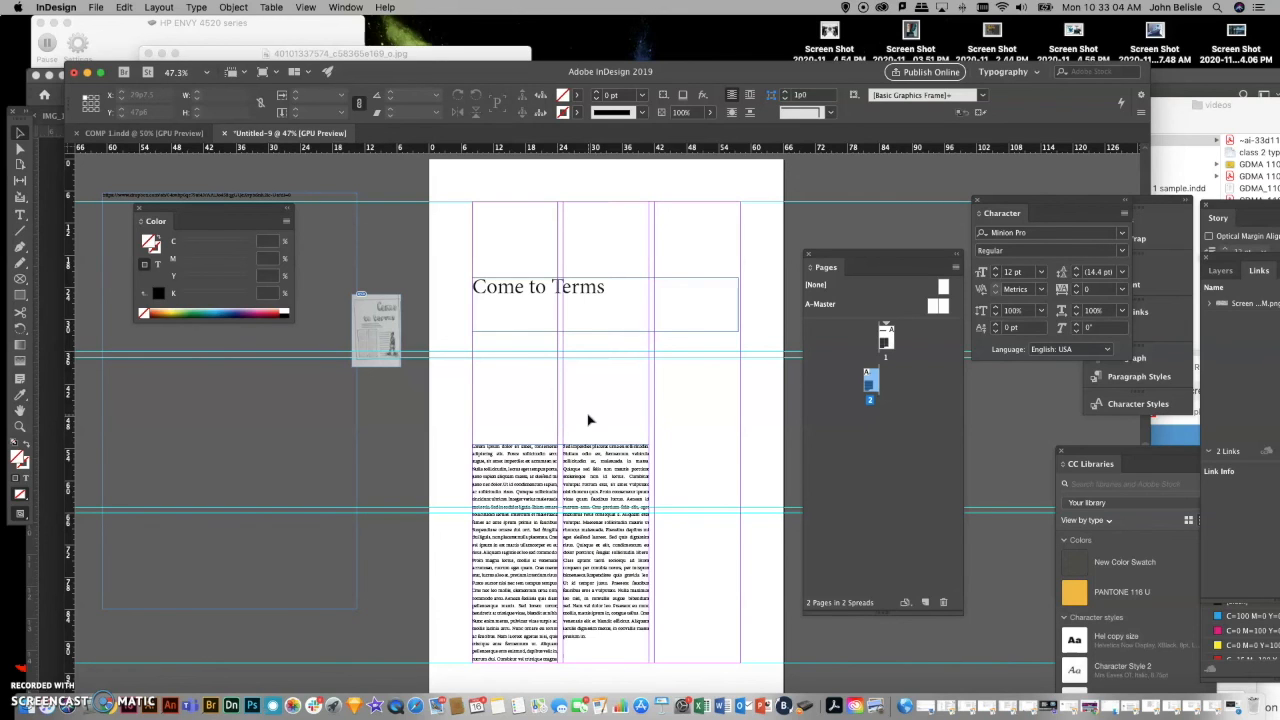
left_click(386, 343)
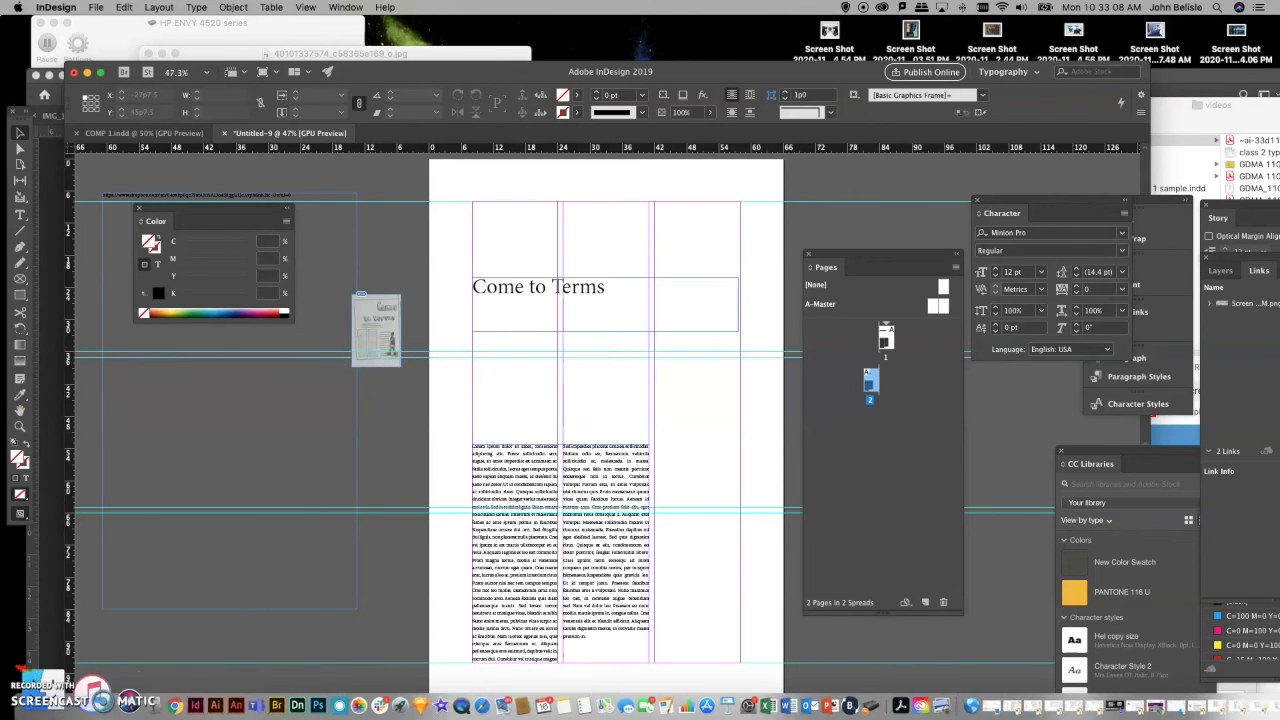
left_click(22, 658)
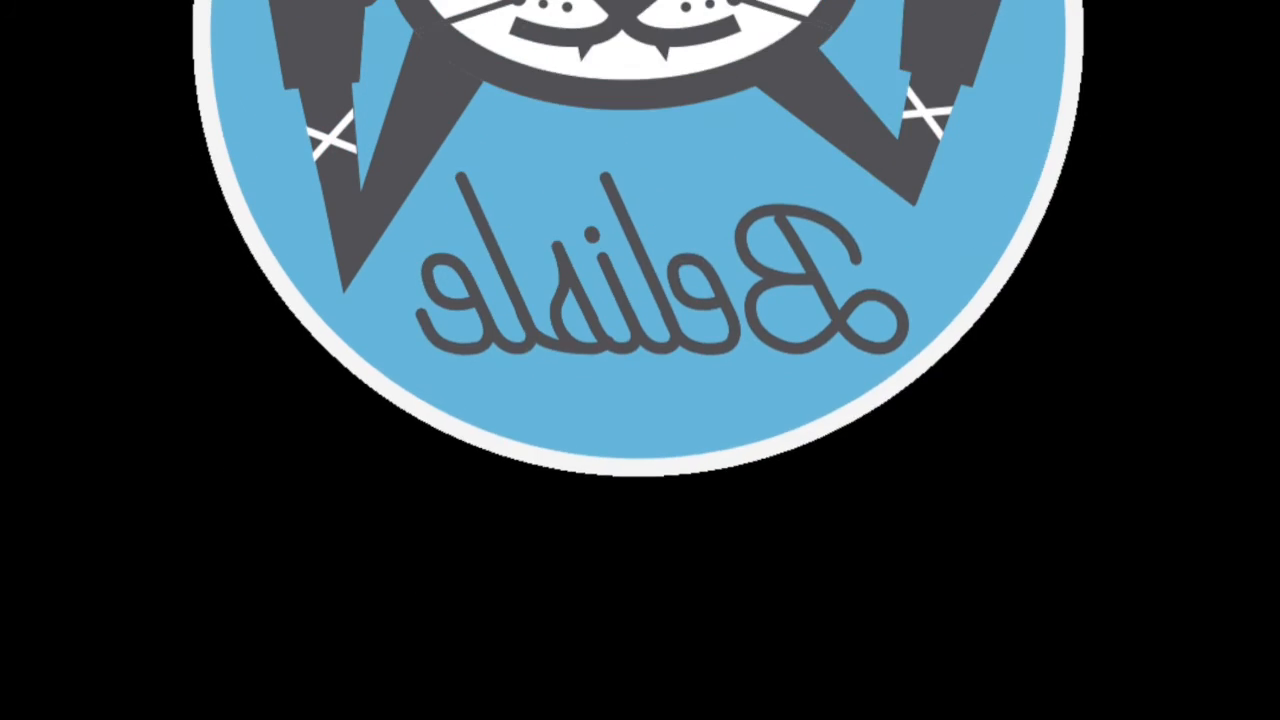